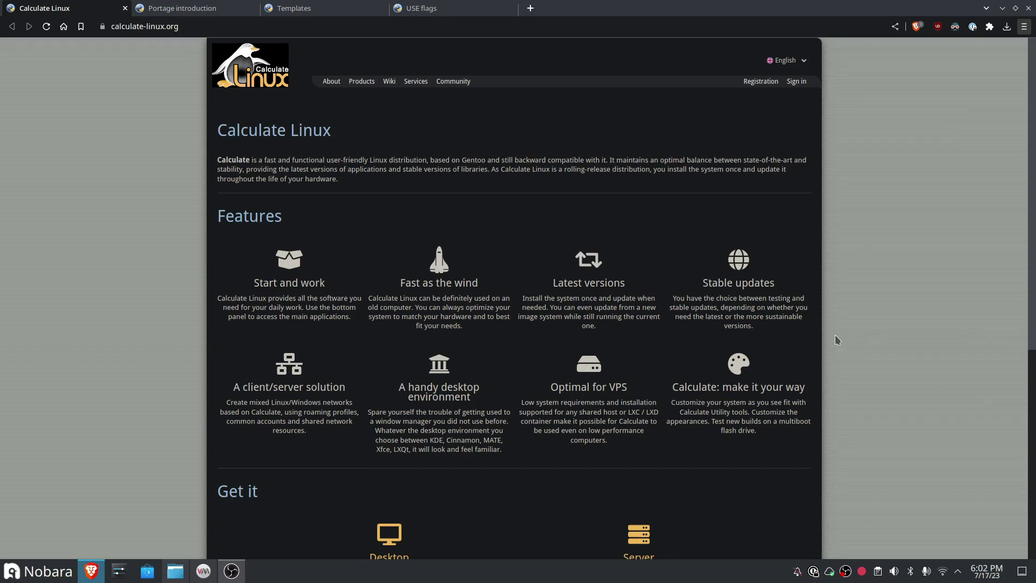
# Examine the Calculate Linux home page's feature overview, download editions and help resources
pyautogui.scroll(-2, 836, 340)
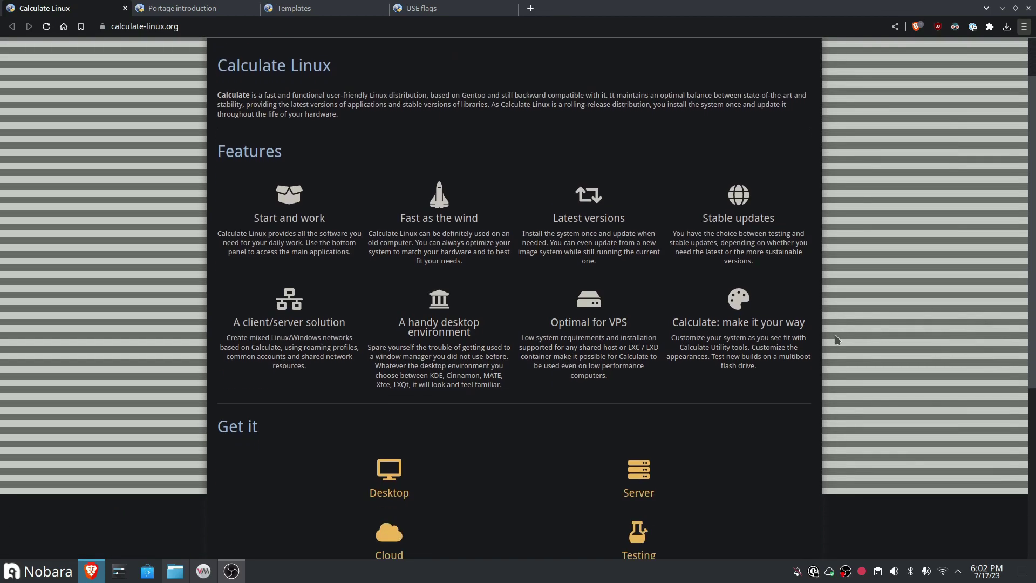
pyautogui.scroll(-2, 836, 339)
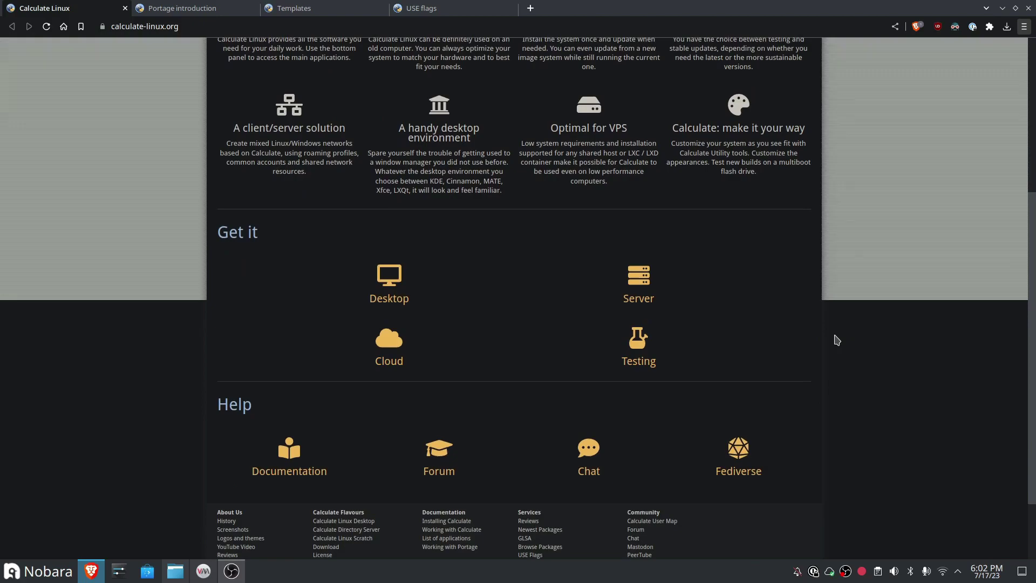
pyautogui.scroll(3, 836, 340)
pyautogui.scroll(2, 836, 340)
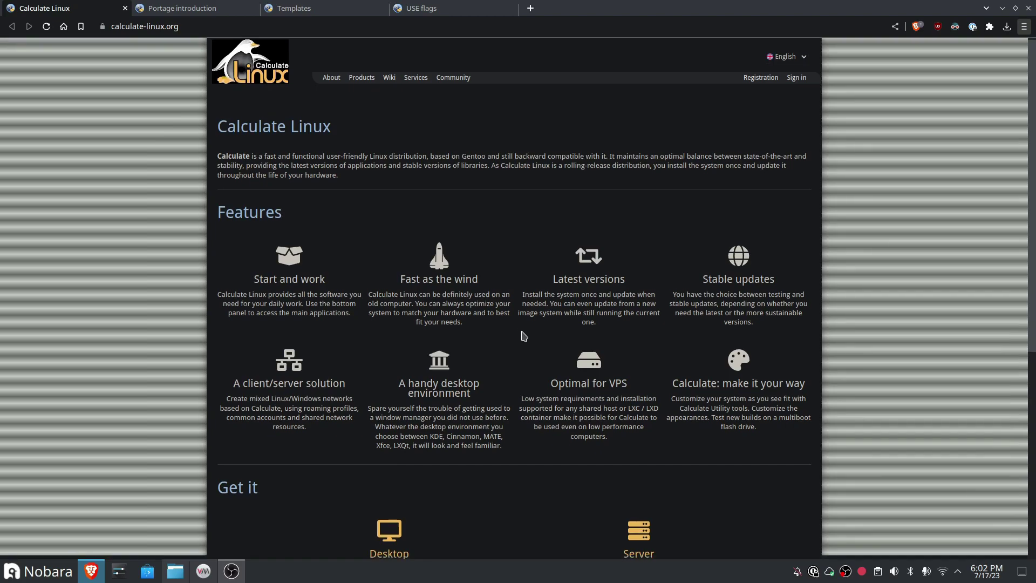
pyautogui.scroll(-4, 522, 335)
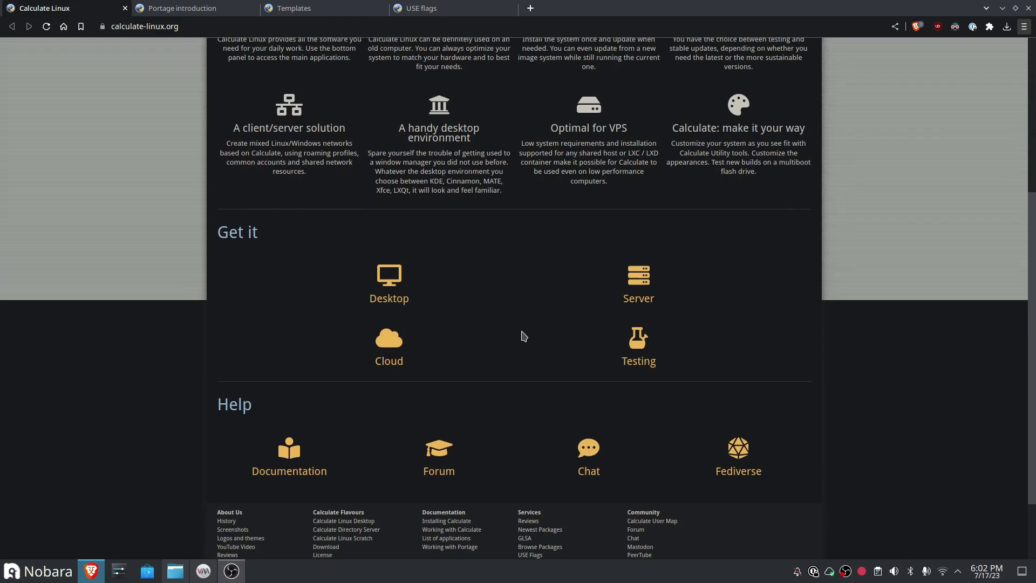
pyautogui.scroll(4, 522, 335)
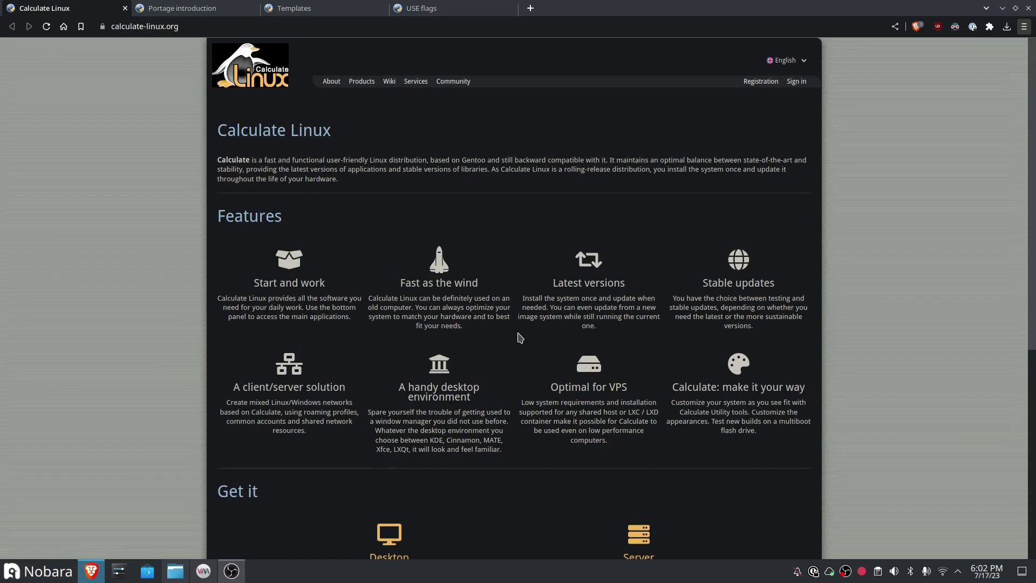
pyautogui.scroll(-4, 507, 343)
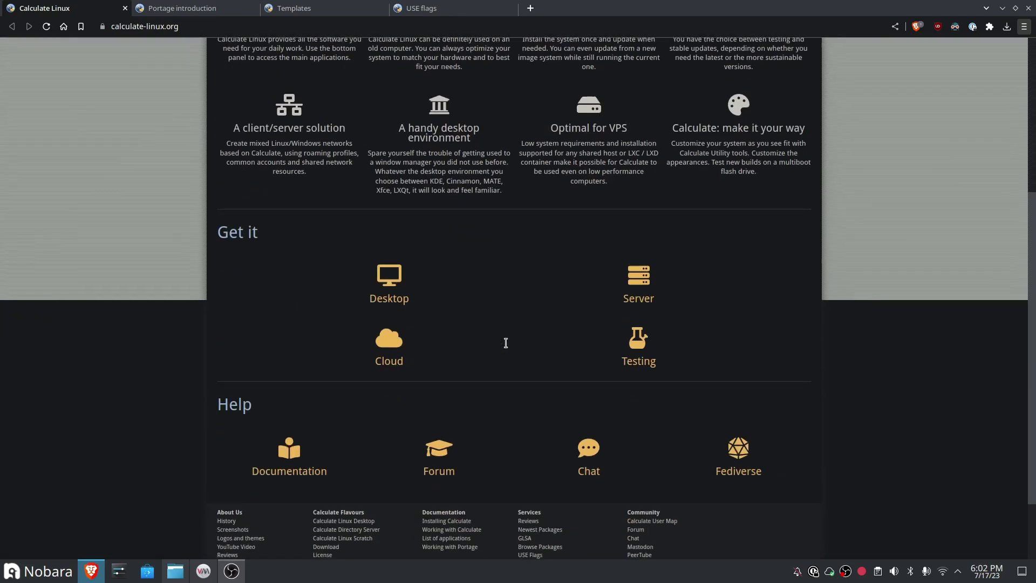
pyautogui.scroll(4, 507, 342)
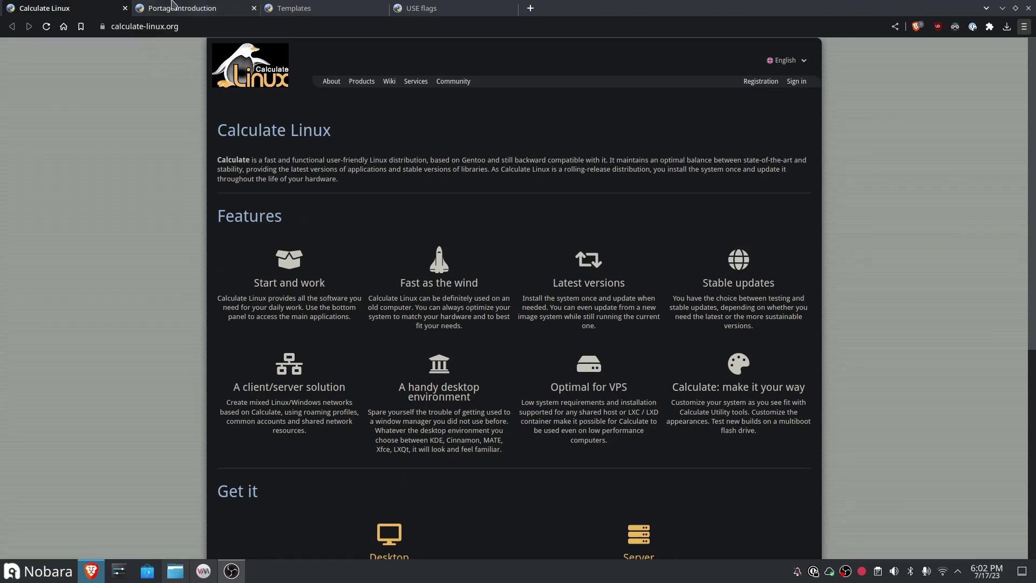
# Open the Installing Calculate documentation from the home page footer, and view the already open Portage introduction
pyautogui.scroll(-5, 432, 399)
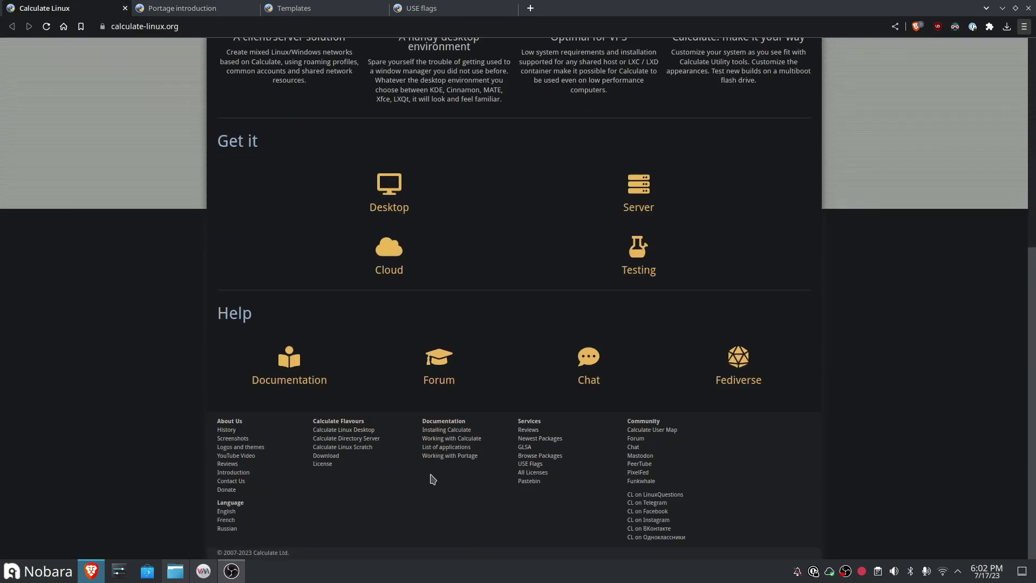
pyautogui.click(442, 431)
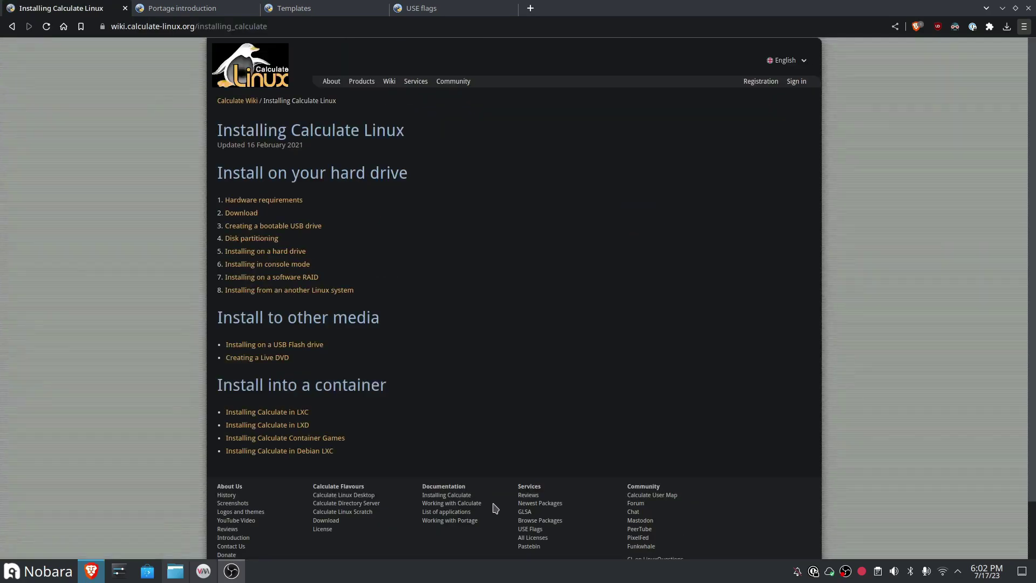
pyautogui.click(215, 7)
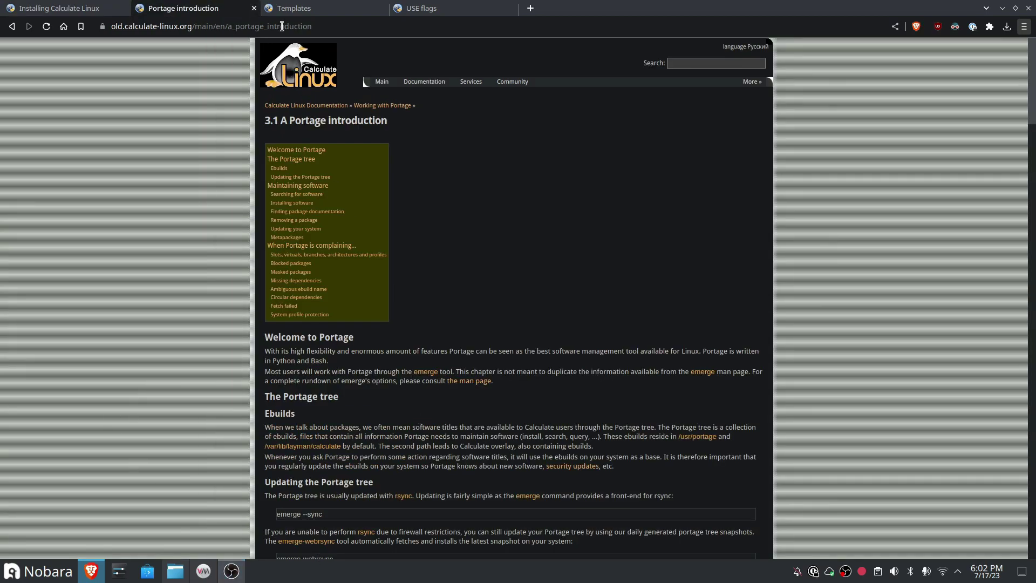
# Look over the Introduction and Features sections of the open Templates wiki page
pyautogui.click(298, 7)
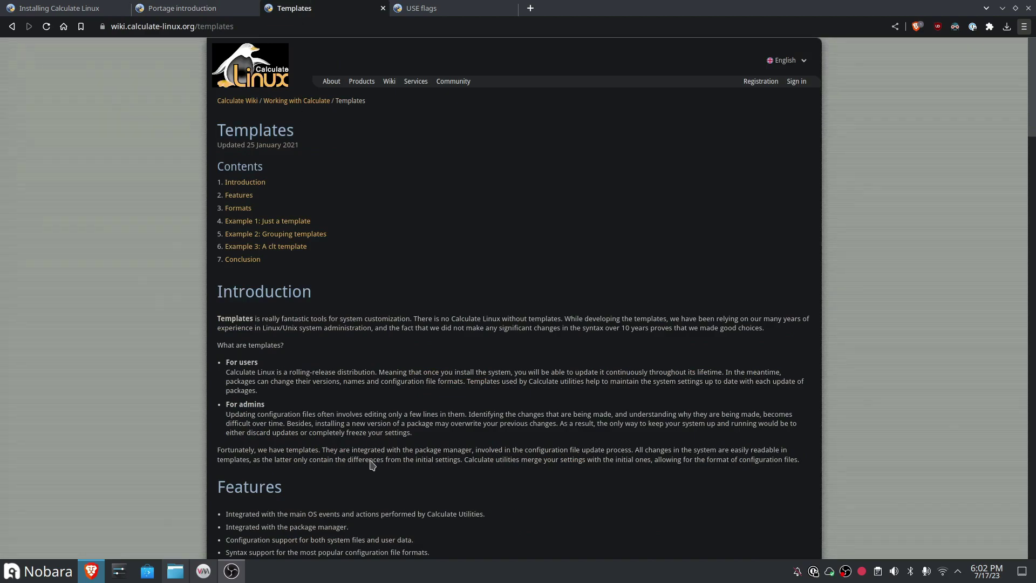
pyautogui.scroll(-3, 337, 371)
pyautogui.scroll(3, 339, 366)
# Examine the USE flags documentation, from the ideas behind the flags to adapting the entire system to new ones
pyautogui.click(398, 7)
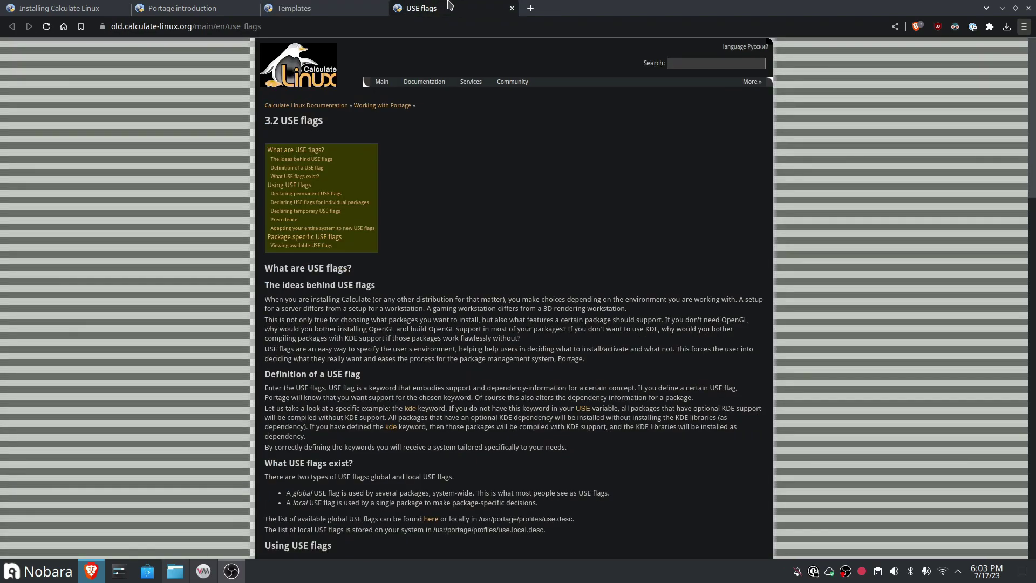
pyautogui.click(353, 8)
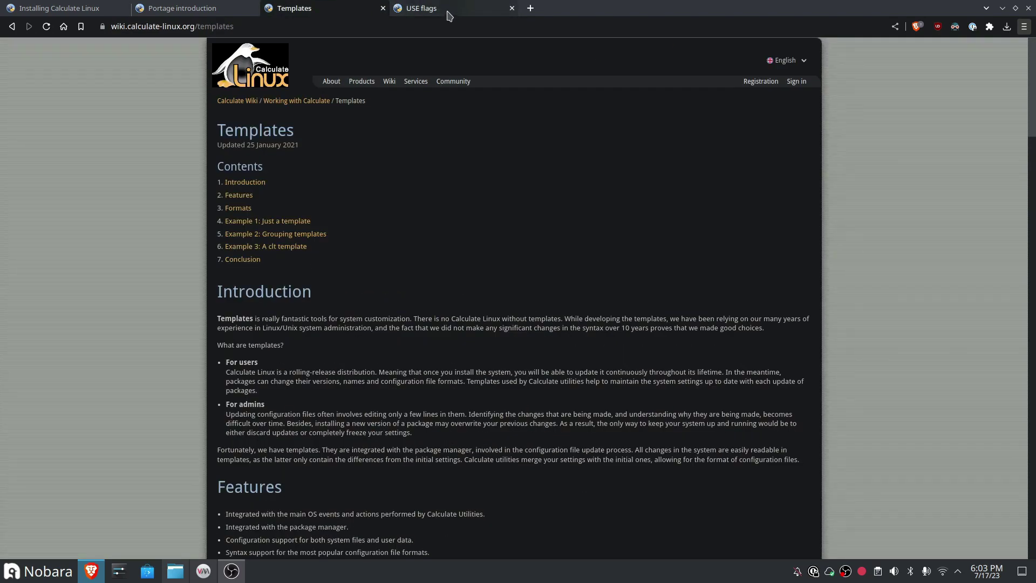
pyautogui.click(439, 8)
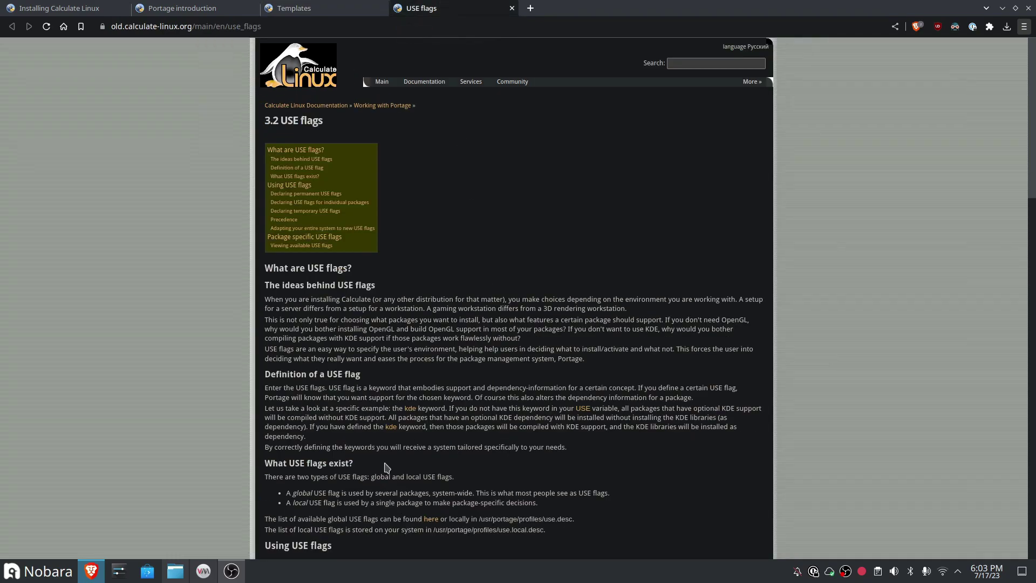
pyautogui.scroll(-5, 430, 491)
pyautogui.scroll(-6, 469, 516)
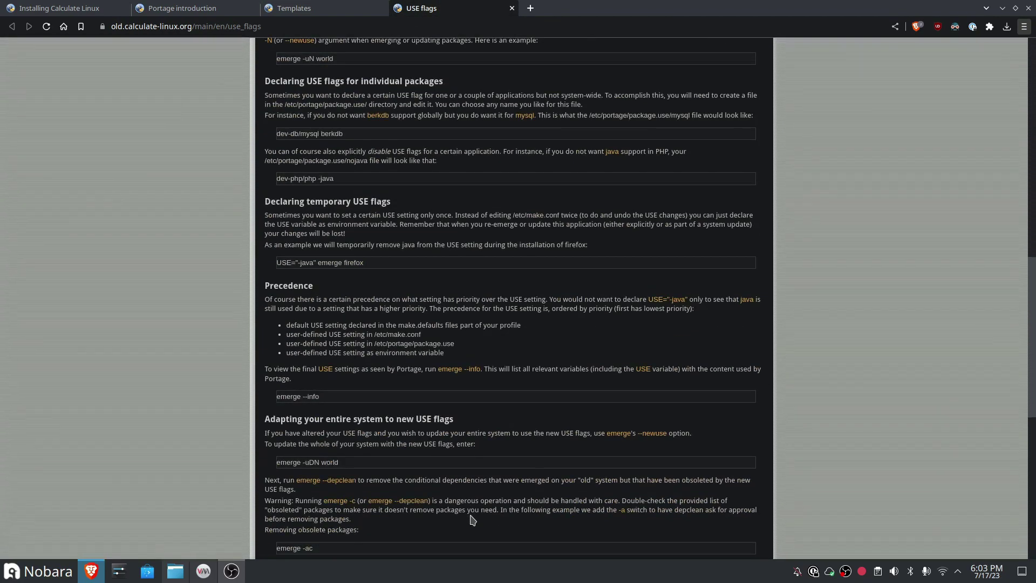
pyautogui.scroll(12, 472, 520)
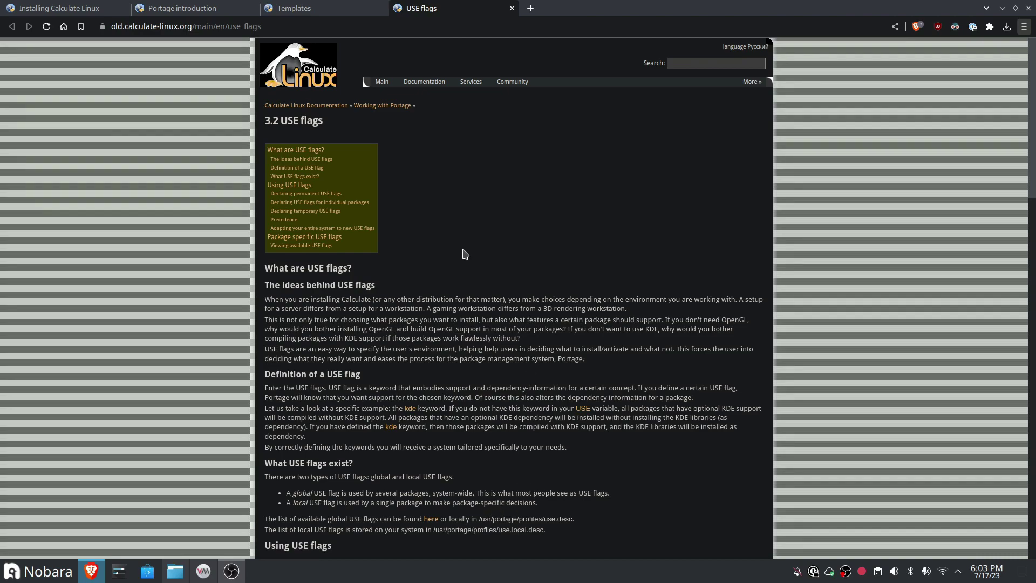
pyautogui.scroll(-5, 464, 254)
# Review the Features and Formats sections of the Templates page, and return to the Portage introduction
pyautogui.click(372, 7)
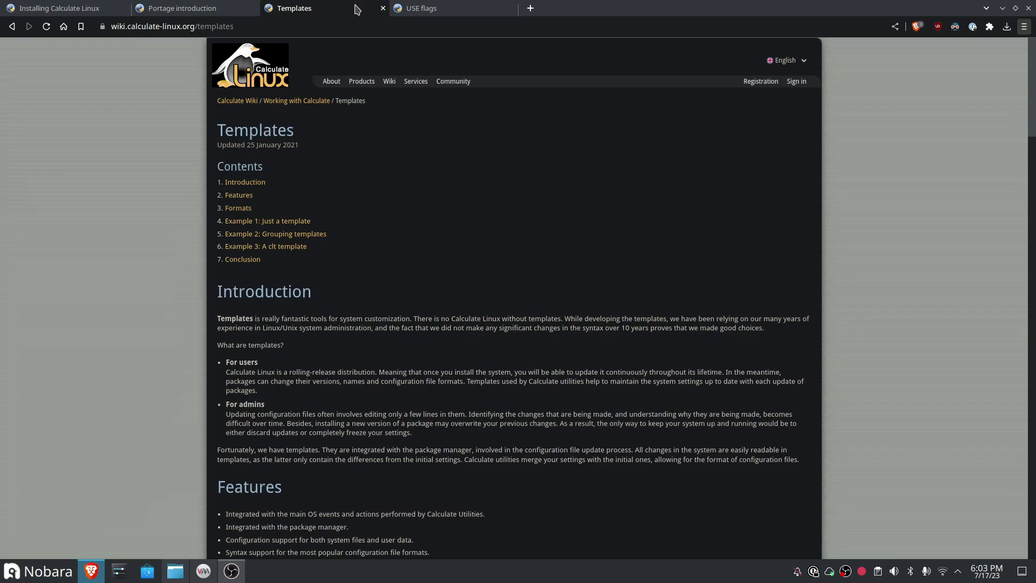
pyautogui.scroll(-5, 564, 515)
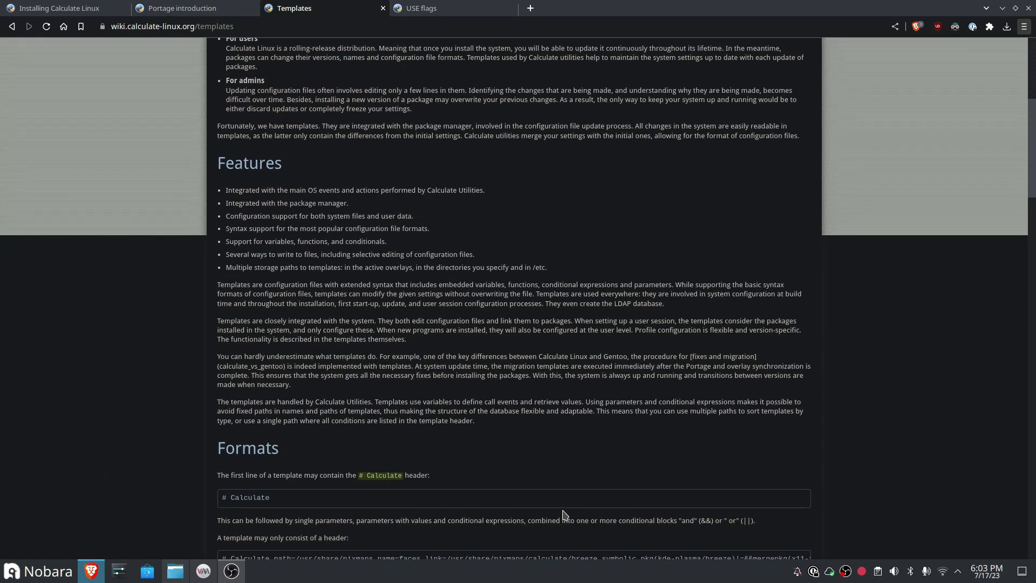
pyautogui.scroll(10, 563, 515)
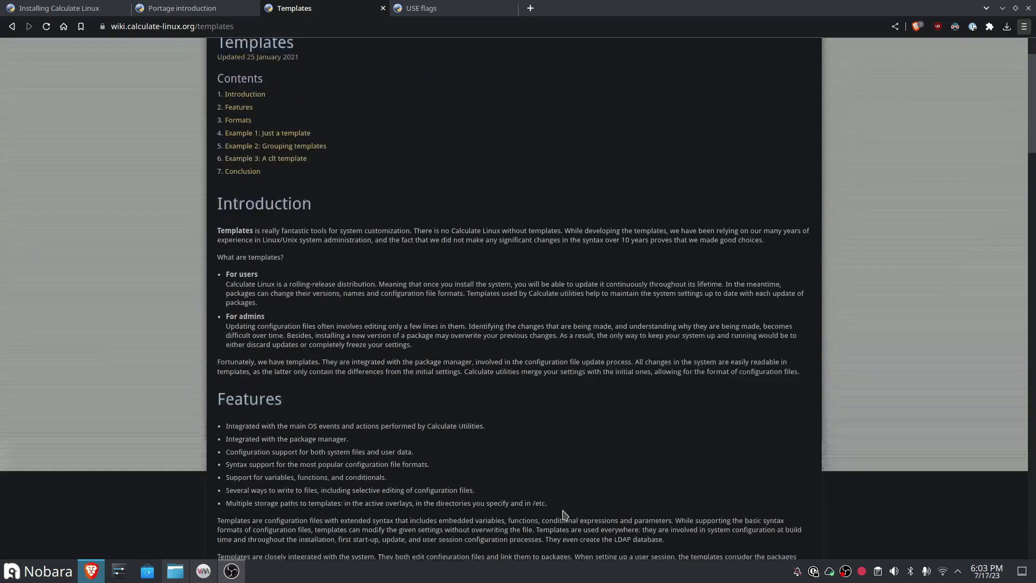
pyautogui.click(440, 8)
pyautogui.click(245, 6)
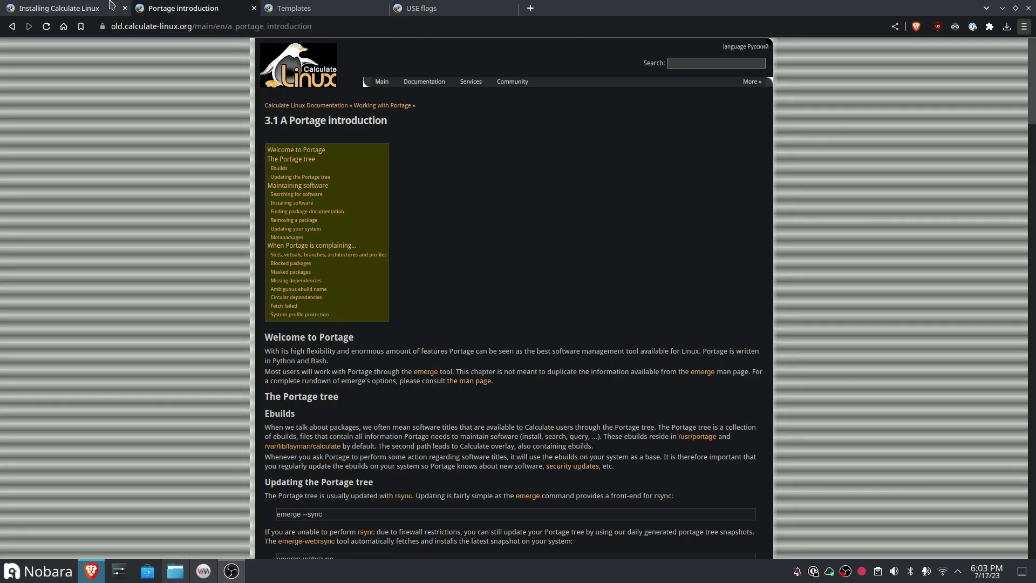
# Open the Calculate Linux home page in a new tab from the Installing Calculate page, and place that tab last
pyautogui.click(75, 9)
pyautogui.middleClick(262, 62)
pyautogui.moveTo(228, 6); pyautogui.dragTo(639, 8)
# View the Cloud edition page listed under Get it, and return to the home page
pyautogui.scroll(-5, 549, 428)
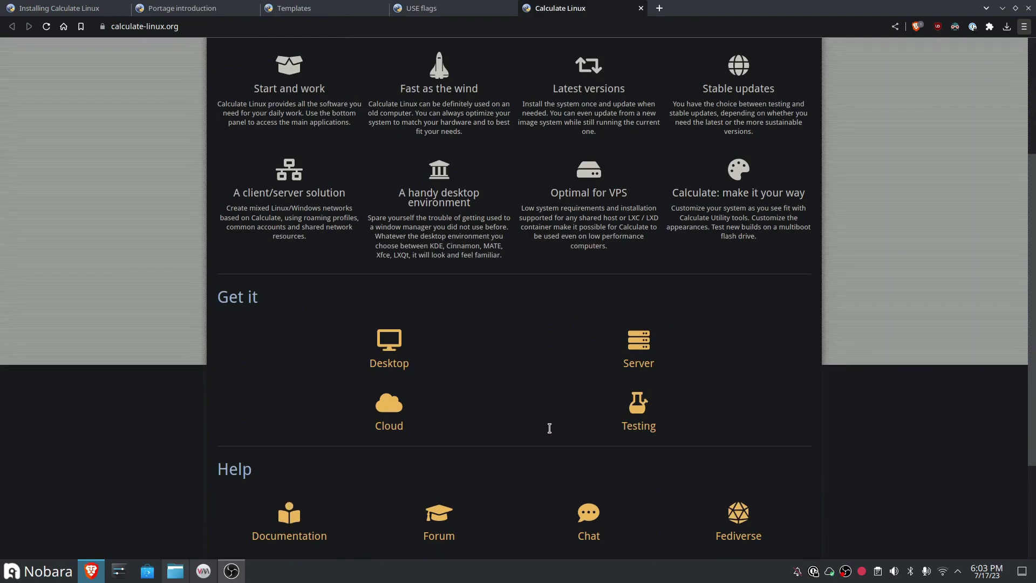
pyautogui.click(402, 361)
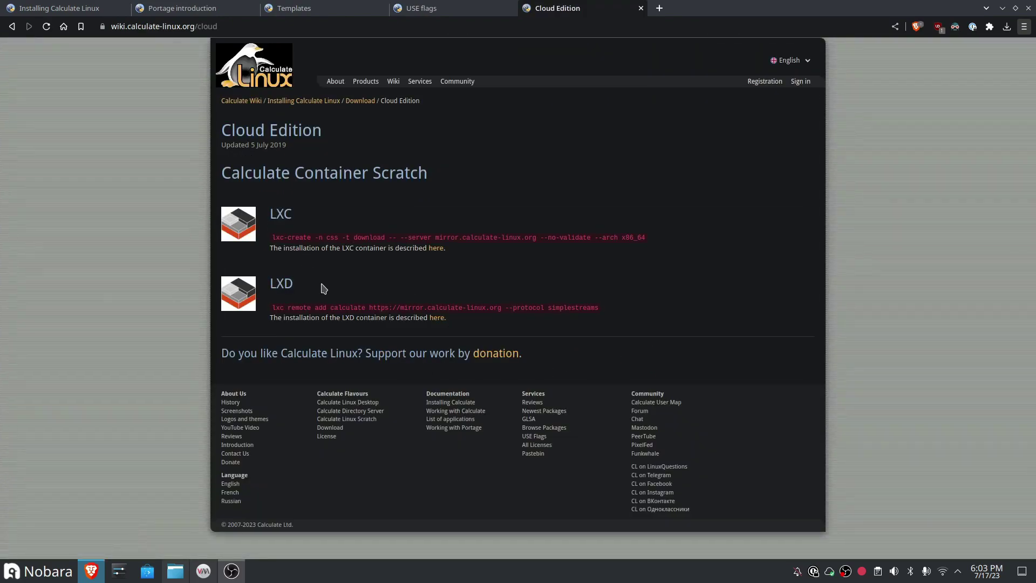
pyautogui.hotkey('alt', 'Left')
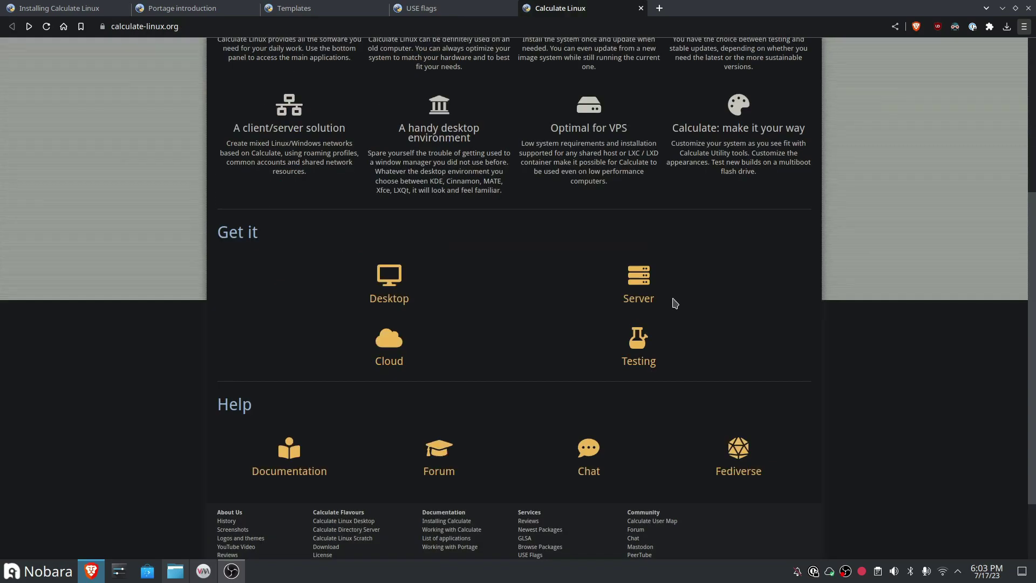
# View the Testing builds and their download mirrors, and return to the home page
pyautogui.click(641, 367)
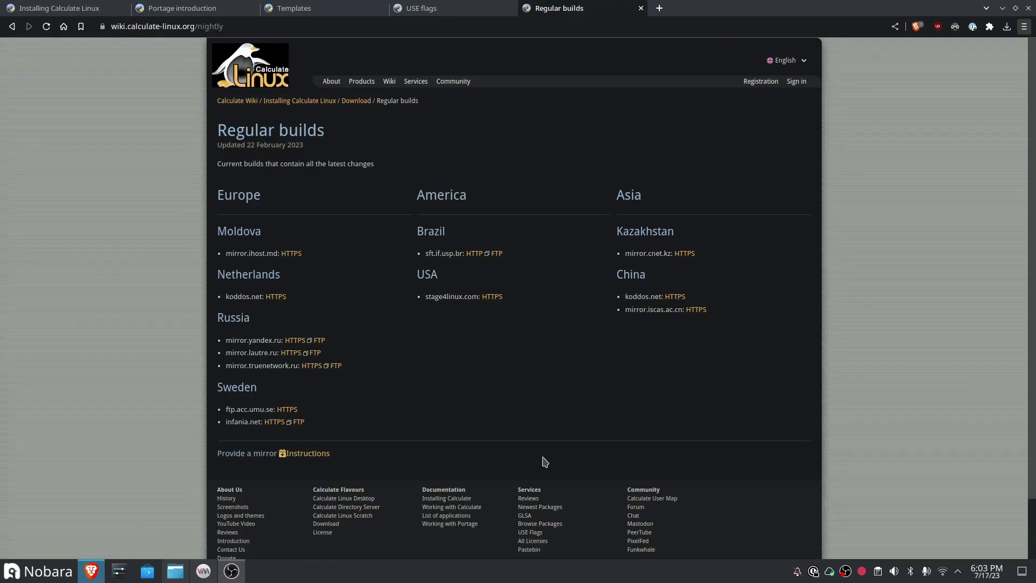
pyautogui.hotkey('alt', 'Left')
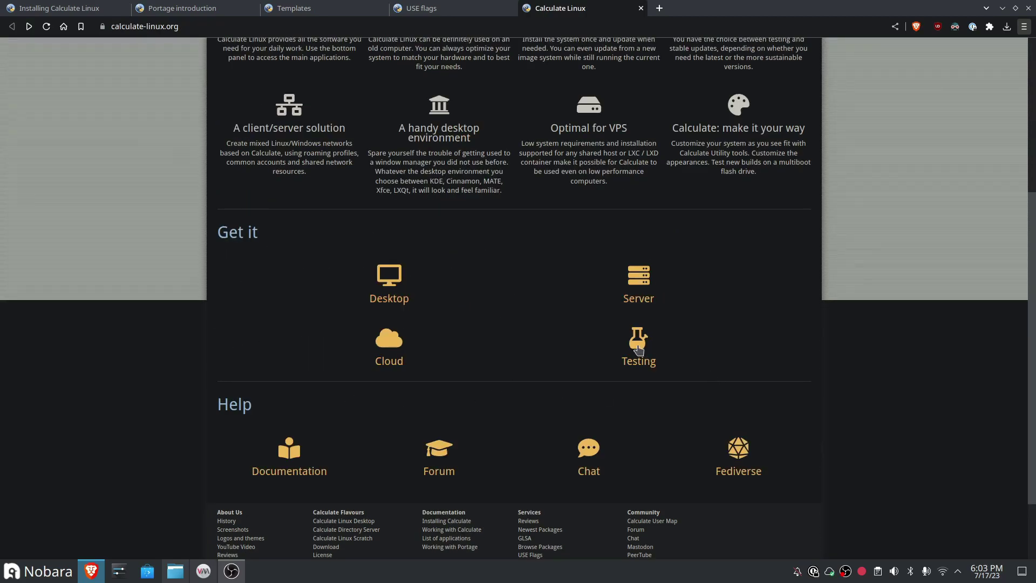
pyautogui.click(634, 347)
pyautogui.hotkey('alt', 'Left')
# Open the Calculate Linux Scratch page from the home page footer and read its features and turn-ons
pyautogui.scroll(-1, 506, 482)
pyautogui.scroll(-2, 506, 482)
pyautogui.click(347, 447)
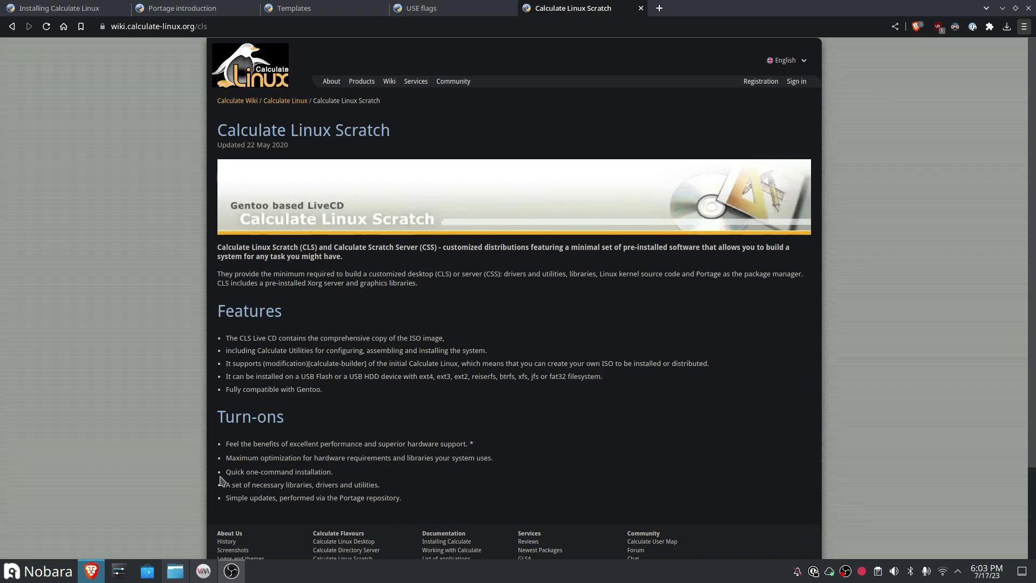
pyautogui.scroll(-2, 211, 473)
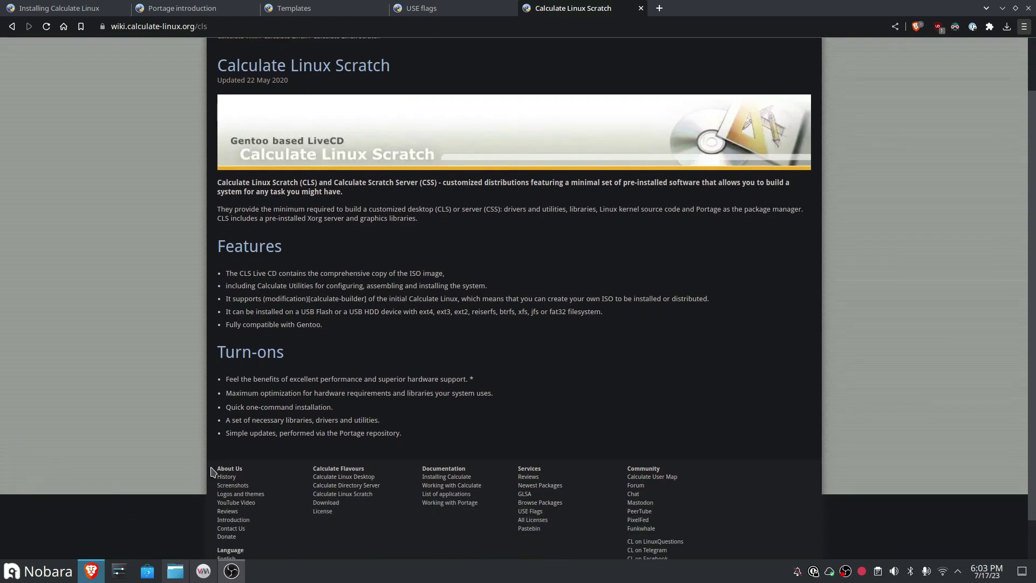
pyautogui.scroll(-1, 211, 473)
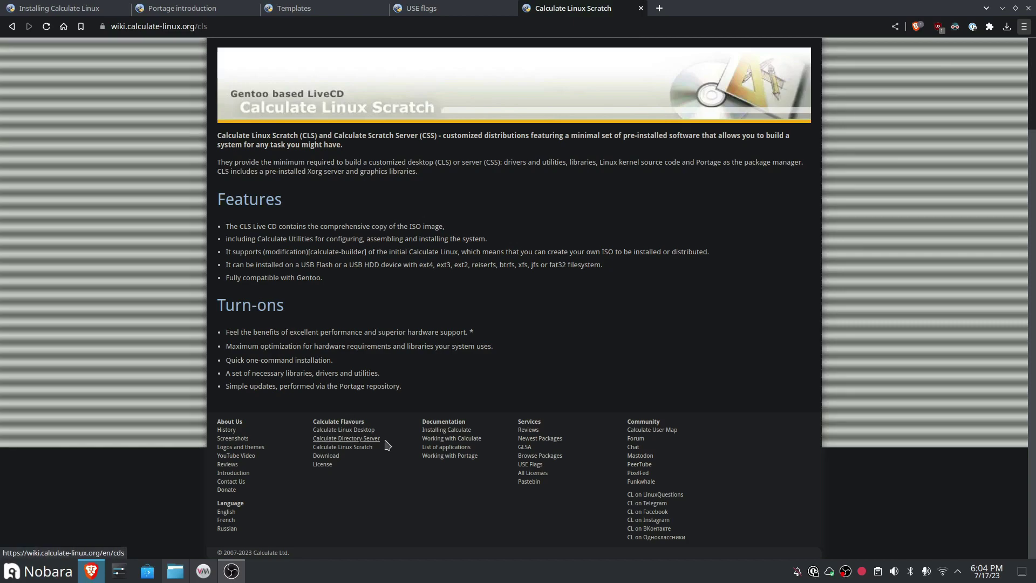
# Open the Download page, view the Server edition images, and return to the Download page
pyautogui.click(325, 457)
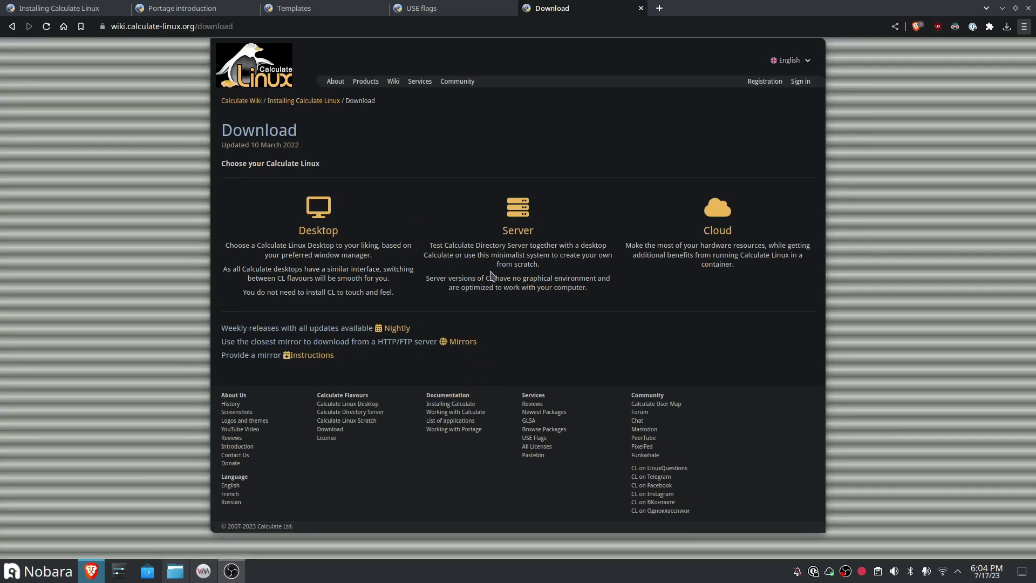
pyautogui.click(522, 220)
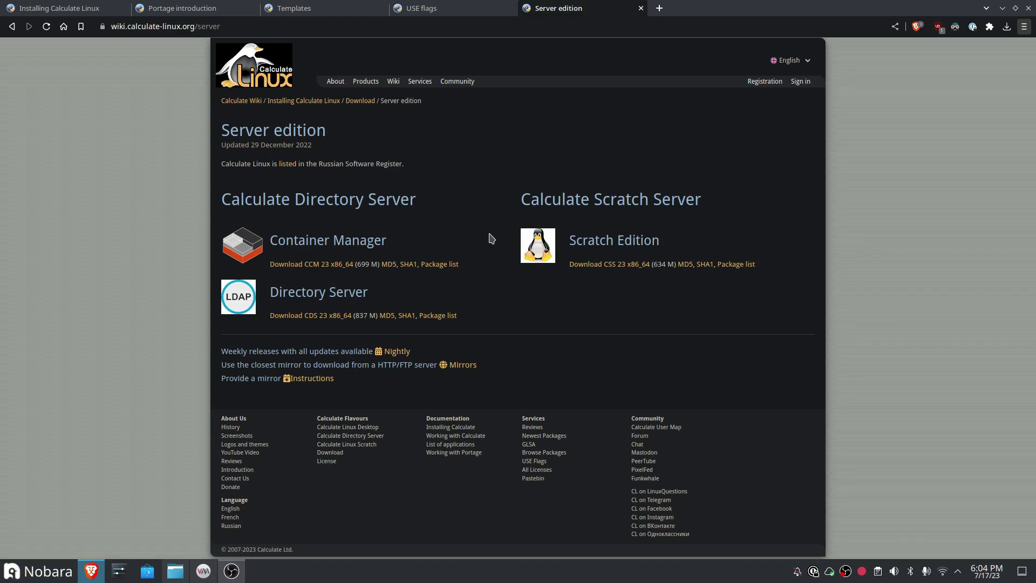
pyautogui.hotkey('alt', 'Left')
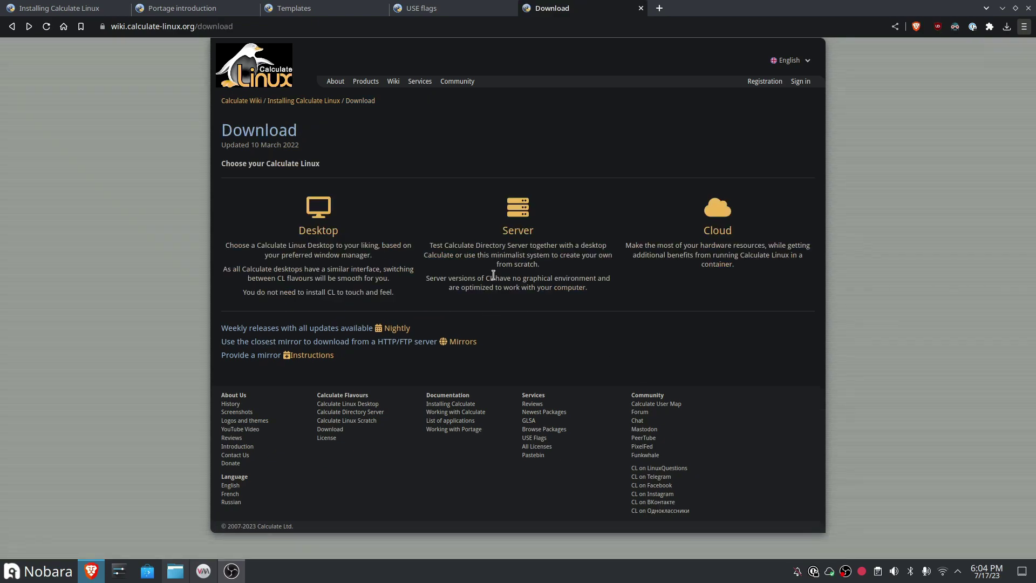
# Read the Calculate Directory Server page's features and turn-ons, and look through the Project history page
pyautogui.click(358, 413)
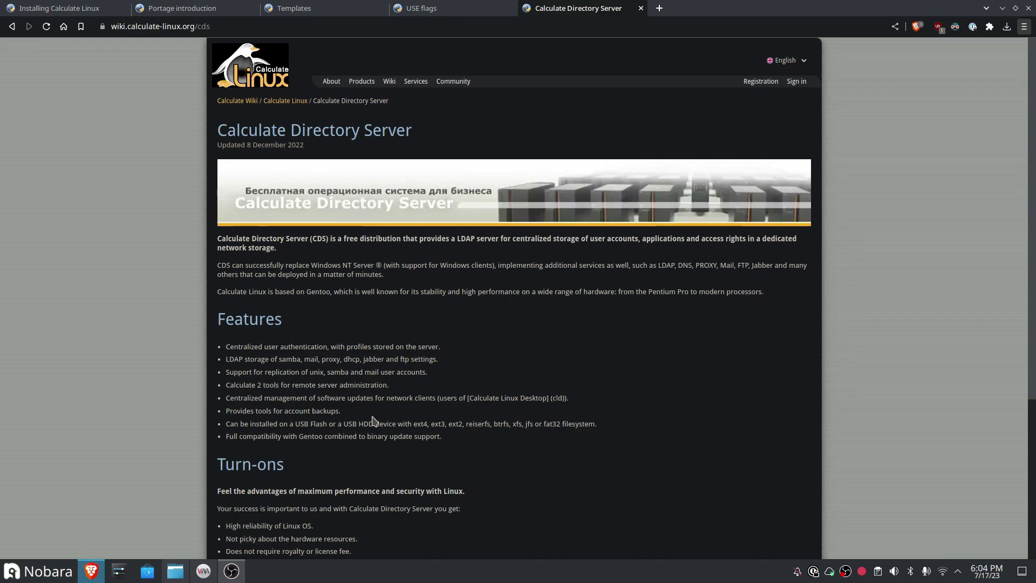
pyautogui.scroll(-5, 599, 474)
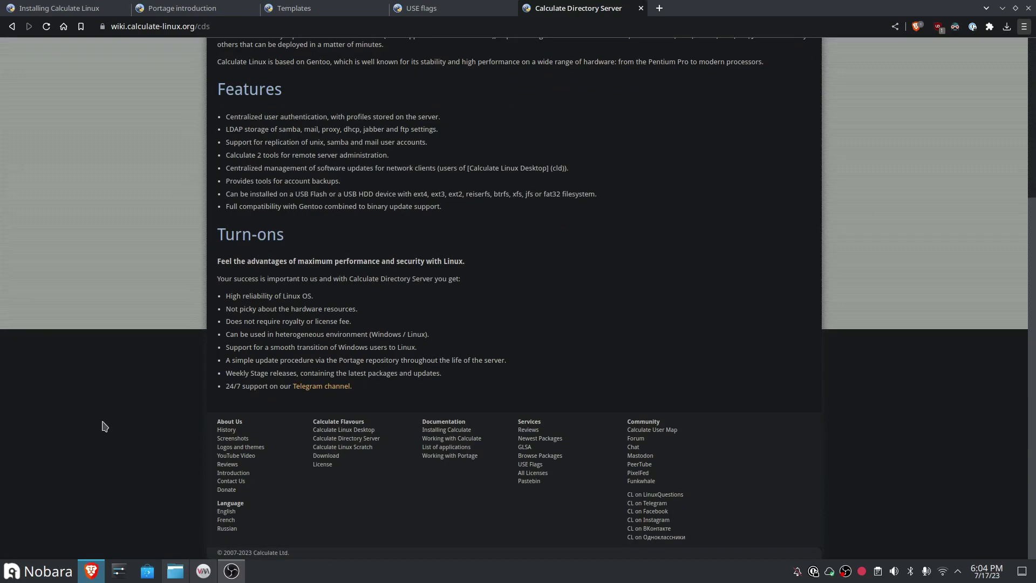
pyautogui.click(228, 430)
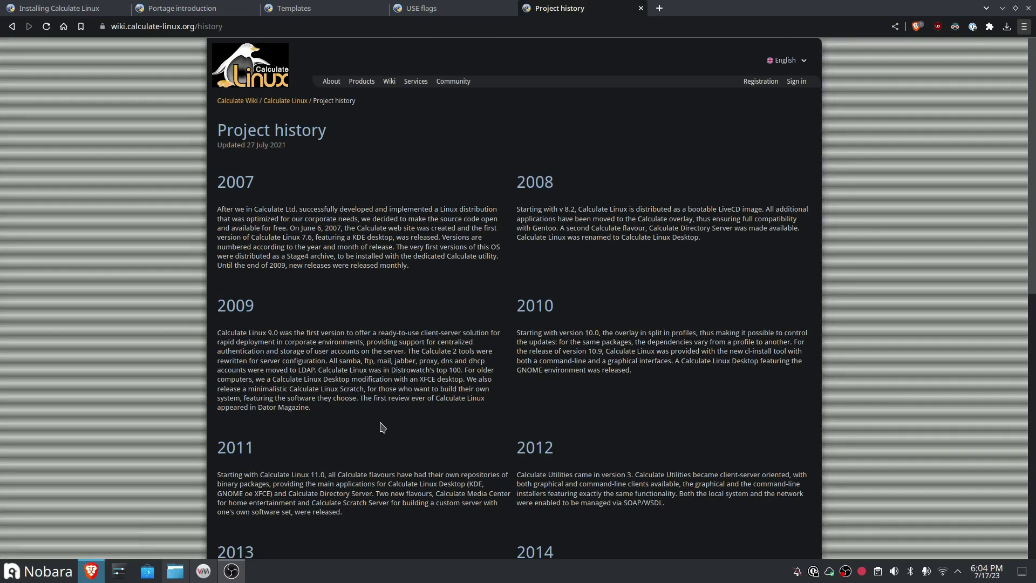
pyautogui.scroll(-10, 318, 203)
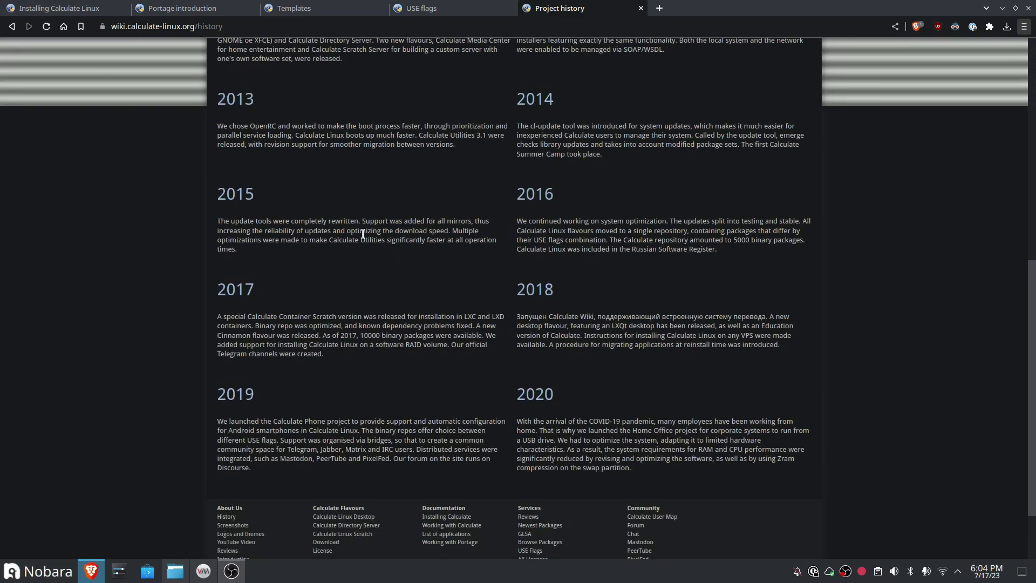
# Return from the Project history page to the home page and open the Desktop edition downloads
pyautogui.scroll(10, 358, 268)
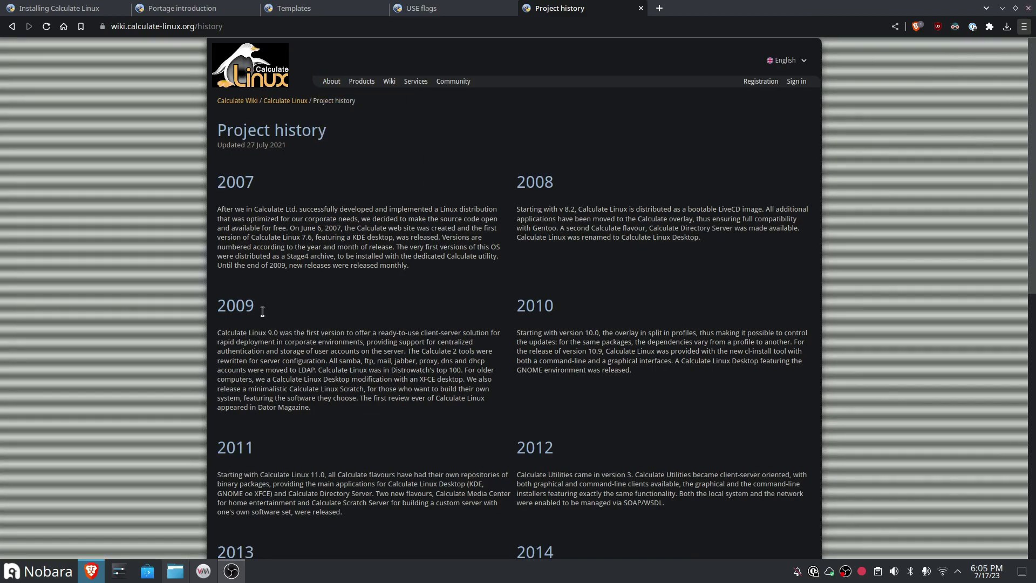
pyautogui.click(250, 89)
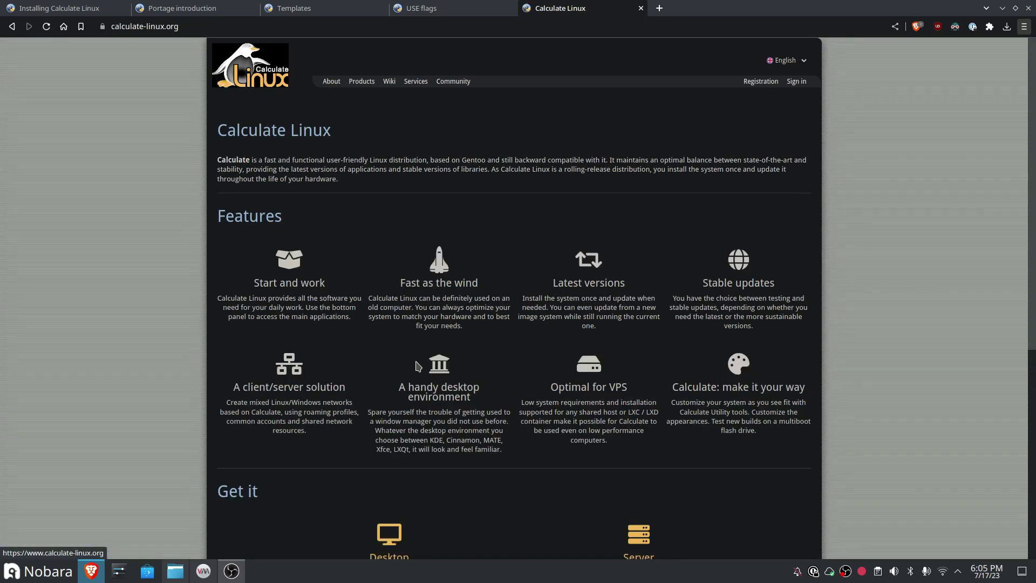
pyautogui.scroll(-1, 493, 471)
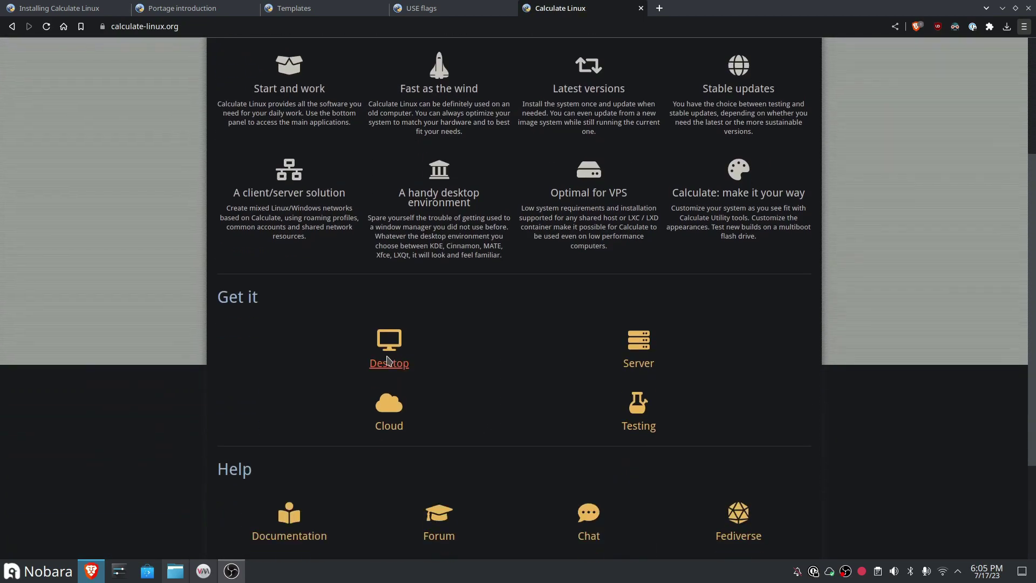
pyautogui.click(388, 362)
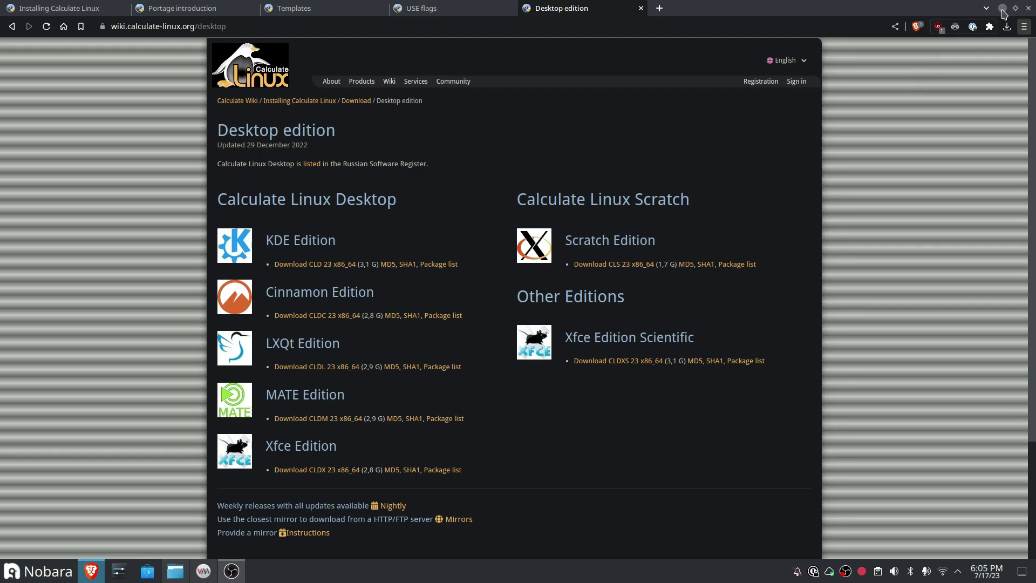
# Switch to Virtual Machine Manager and start creating a new virtual machine
pyautogui.click(1002, 8)
pyautogui.click(788, 83)
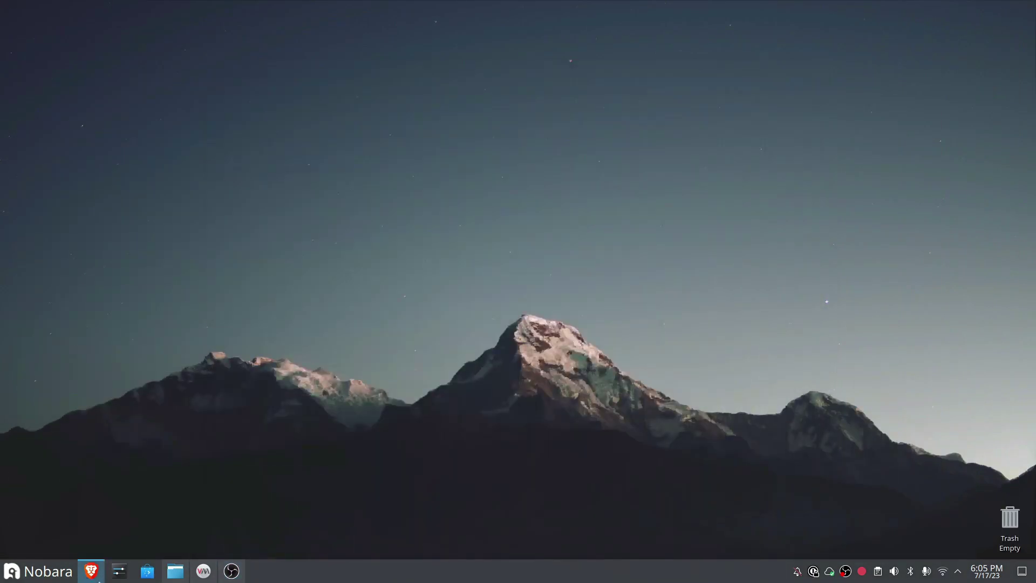
pyautogui.click(204, 571)
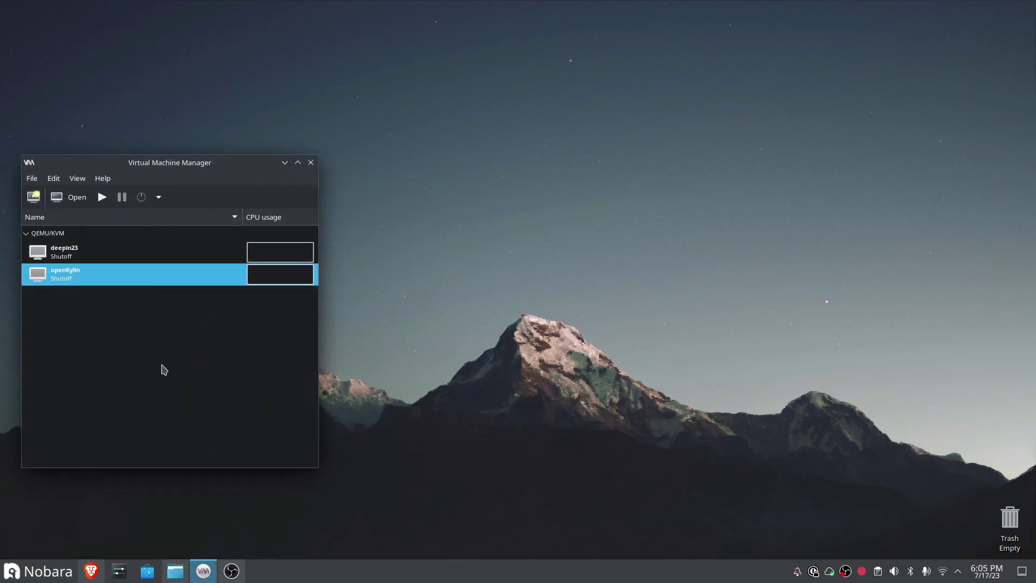
pyautogui.moveTo(186, 160); pyautogui.dragTo(586, 179)
pyautogui.click(435, 217)
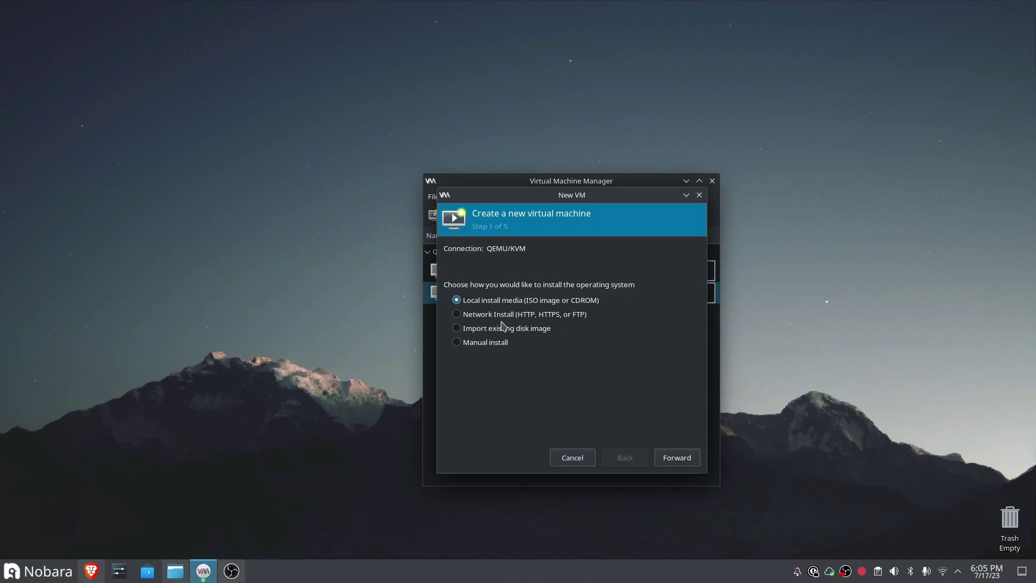
# Use local install media, refresh the isos storage pool, and choose cldc-23-x86_64.iso as the installation image
pyautogui.click(677, 458)
pyautogui.click(678, 266)
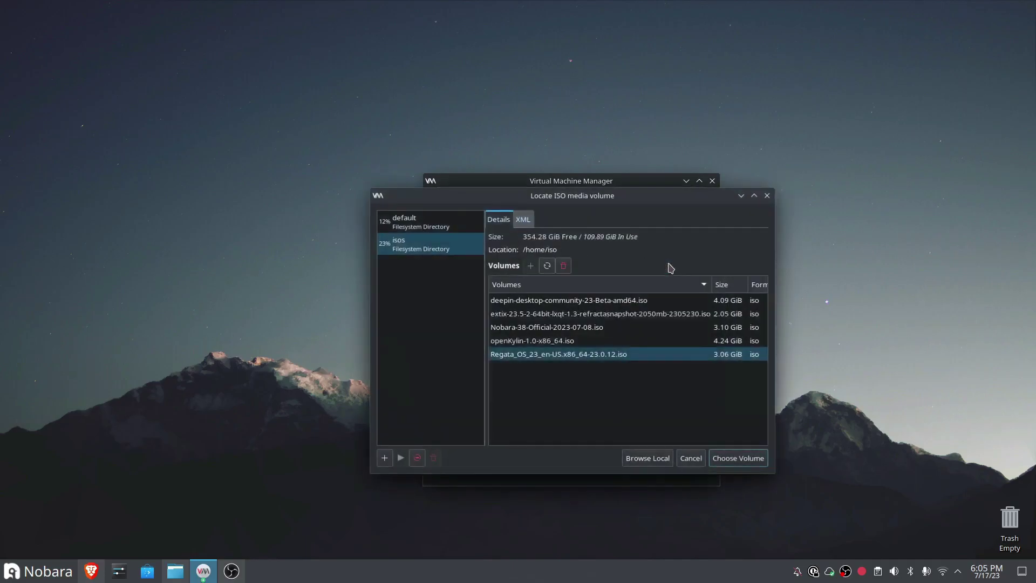
pyautogui.click(546, 266)
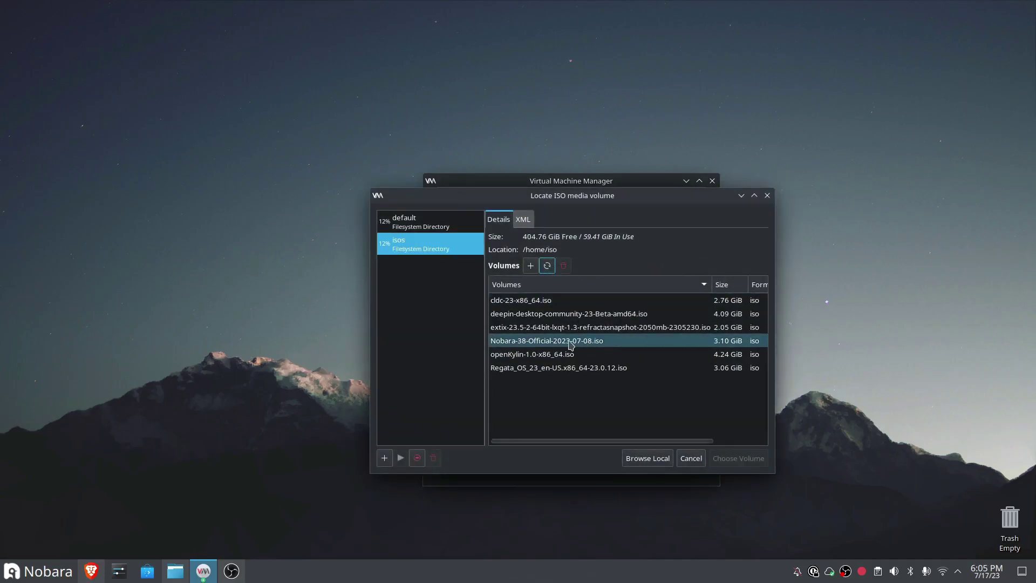
pyautogui.click(501, 302)
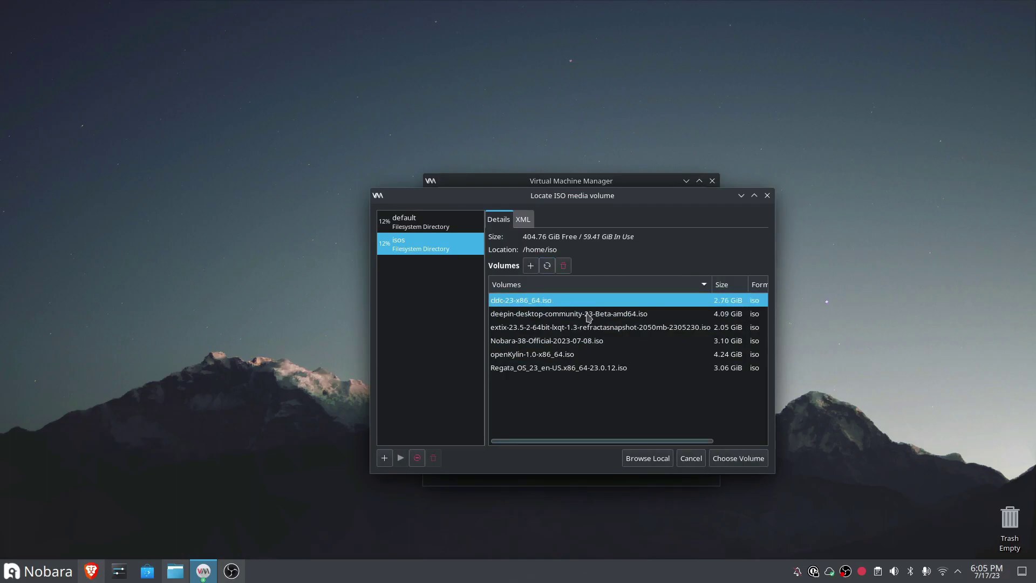
pyautogui.click(745, 467)
# Set the operating system being installed to Gentoo Linux and proceed to the memory and CPU settings
pyautogui.click(532, 417)
pyautogui.write('ca')
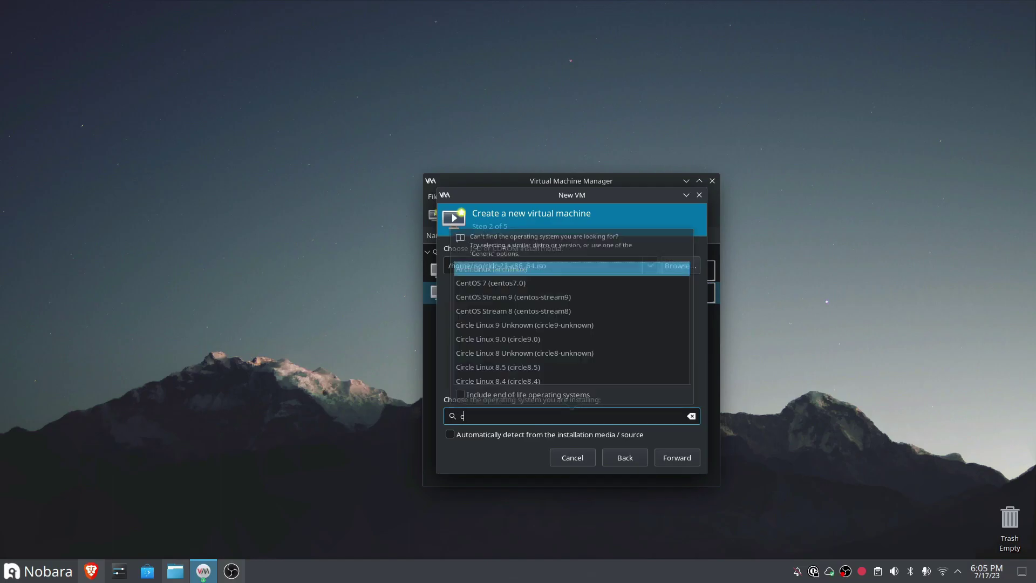
pyautogui.press('BackSpace')
pyautogui.press('BackSpace')
pyautogui.write('ge')
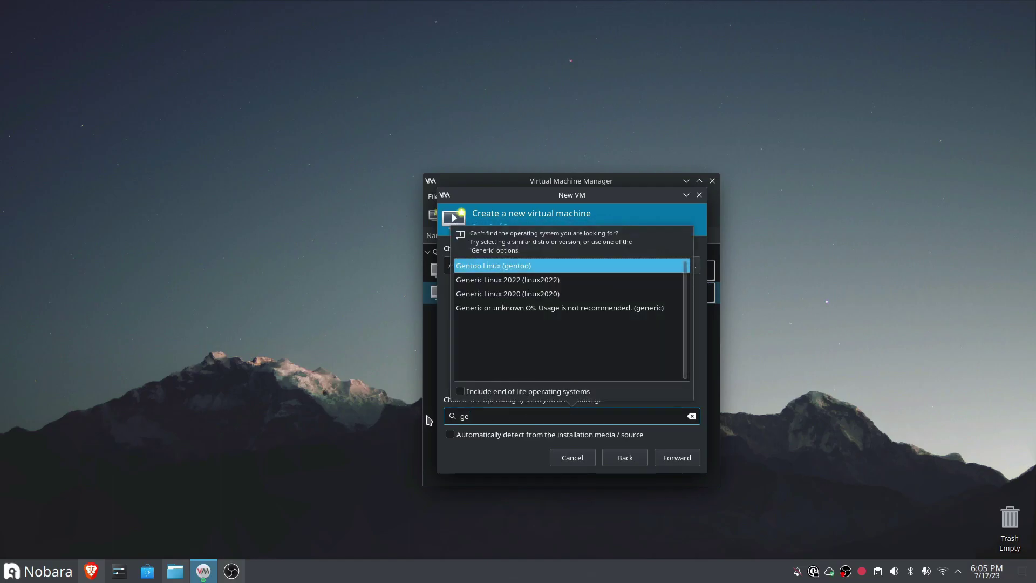
pyautogui.click(522, 266)
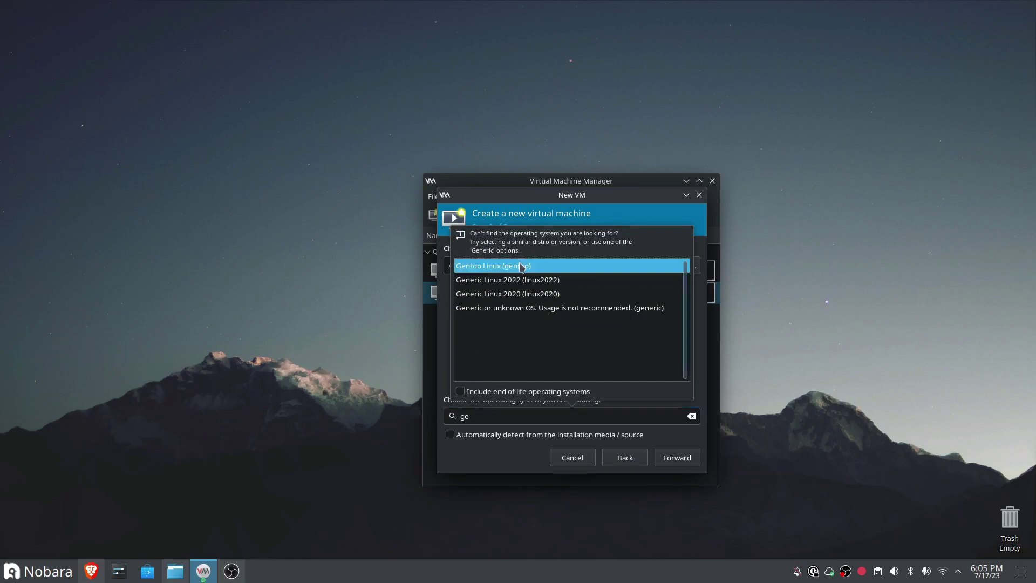
pyautogui.click(673, 464)
# Allocate 844 MiB of memory and 8 CPUs to the virtual machine
pyautogui.doubleClick(504, 270)
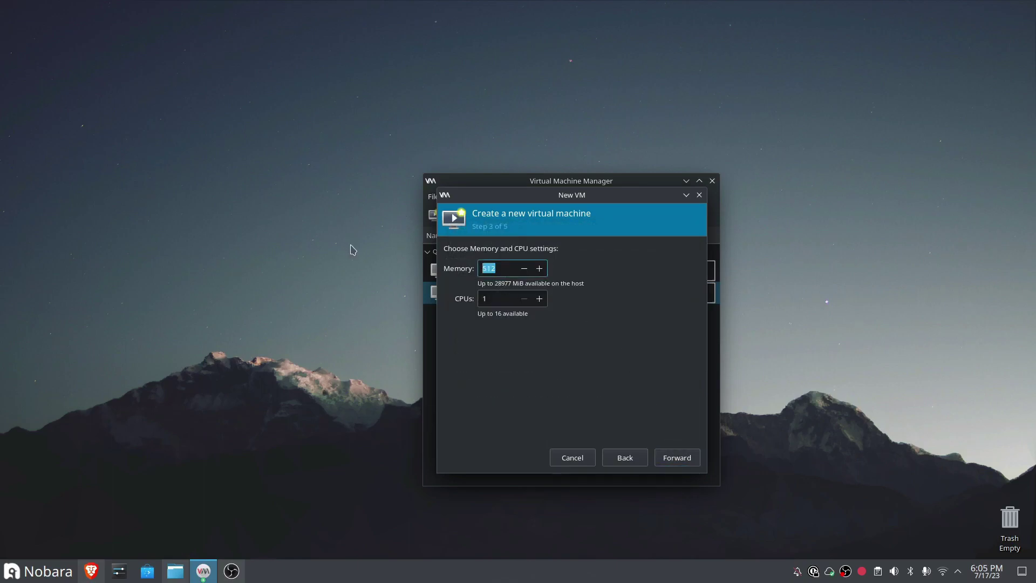
pyautogui.write('844')
pyautogui.press('Tab')
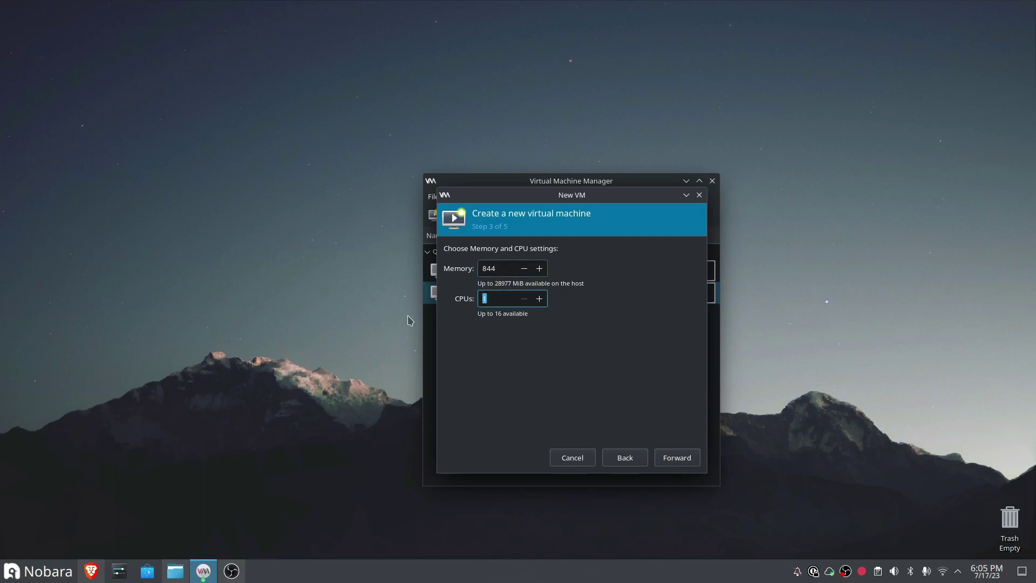
pyautogui.click(676, 458)
# Create an 80 GiB disk image for the virtual machine
pyautogui.doubleClick(483, 281)
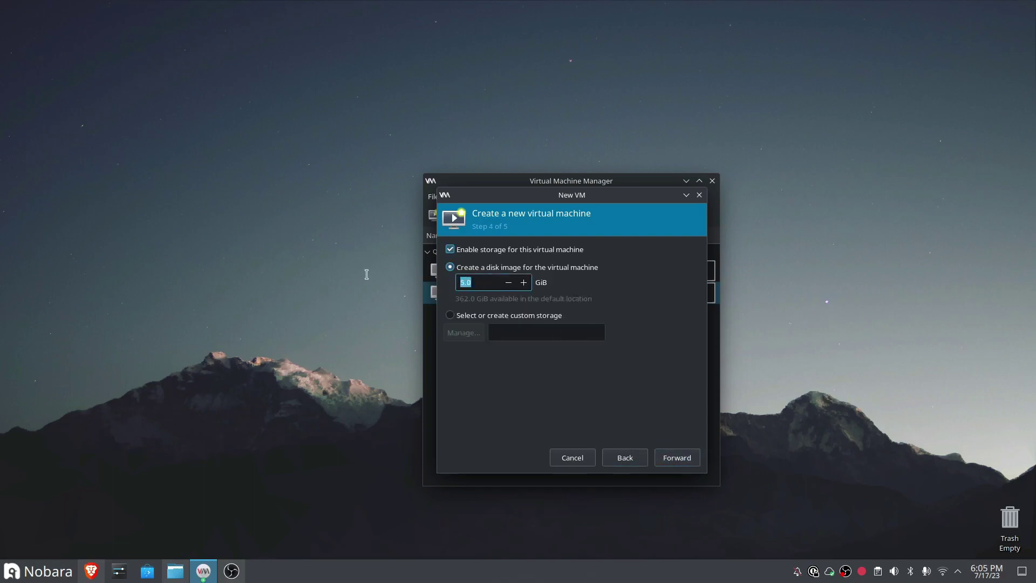
pyautogui.write('80')
pyautogui.click(683, 460)
# Name the virtual machine CalculateLinux and finish creating it to start the installation media
pyautogui.doubleClick(562, 274)
pyautogui.write('CalculateLinux')
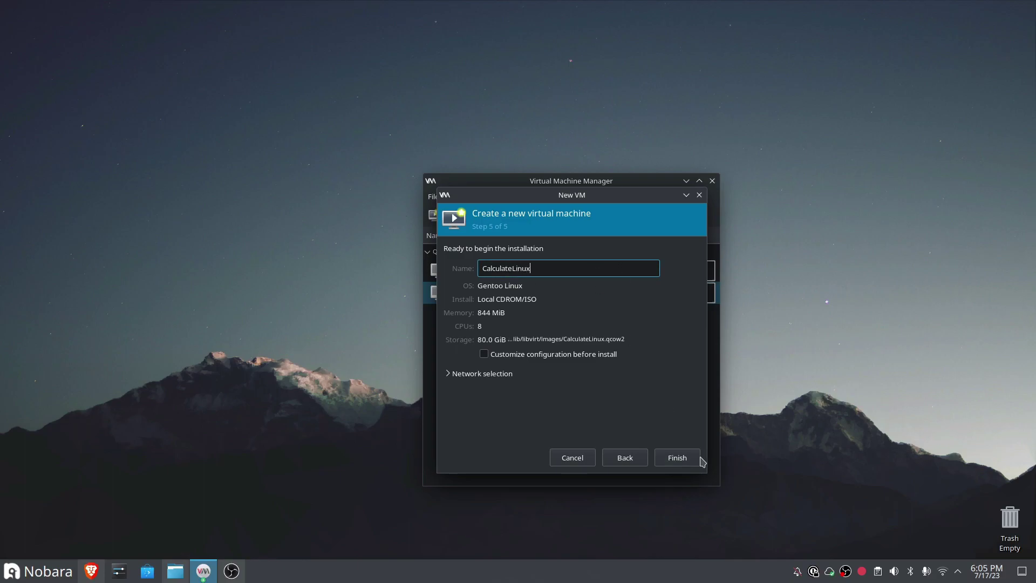
pyautogui.click(685, 457)
pyautogui.moveTo(558, 282); pyautogui.dragTo(635, 411)
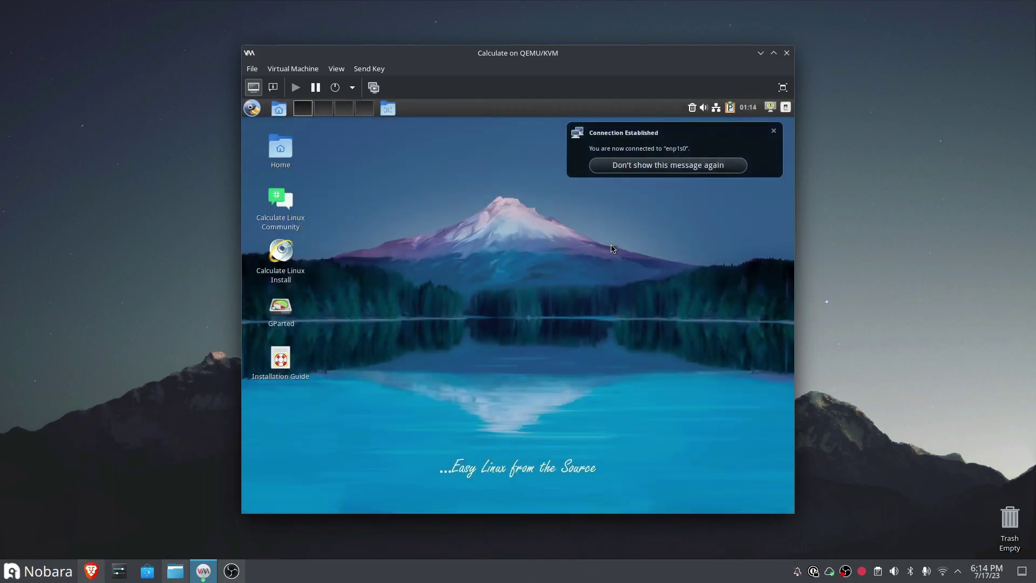
# Dismiss the network notification, launch the Calculate Linux installer, and set the timezone to America/Los_Angeles
pyautogui.click(773, 130)
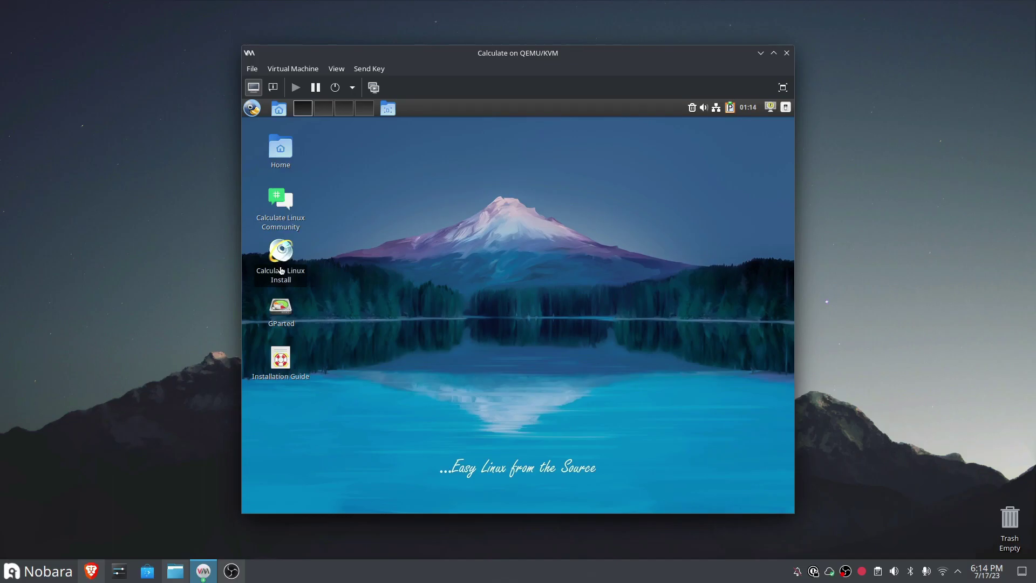
pyautogui.doubleClick(281, 270)
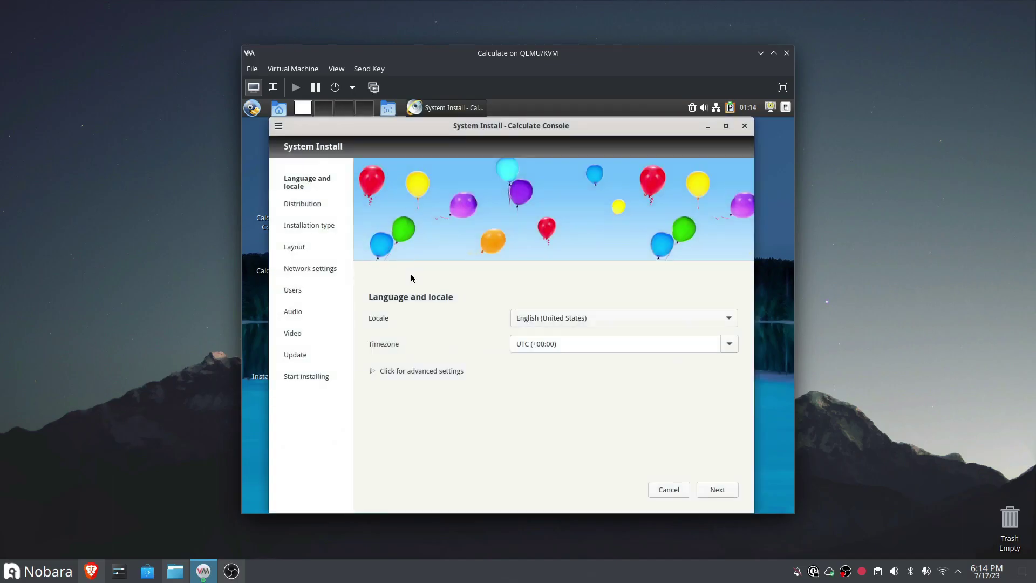
pyautogui.click(729, 344)
pyautogui.scroll(-5, 655, 402)
pyautogui.scroll(-10, 655, 404)
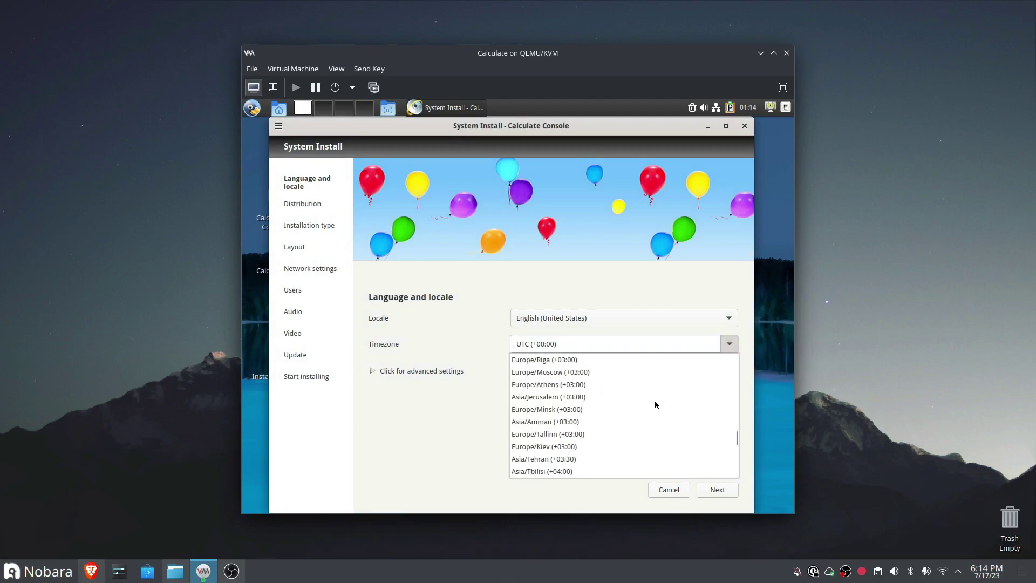
pyautogui.scroll(12, 655, 404)
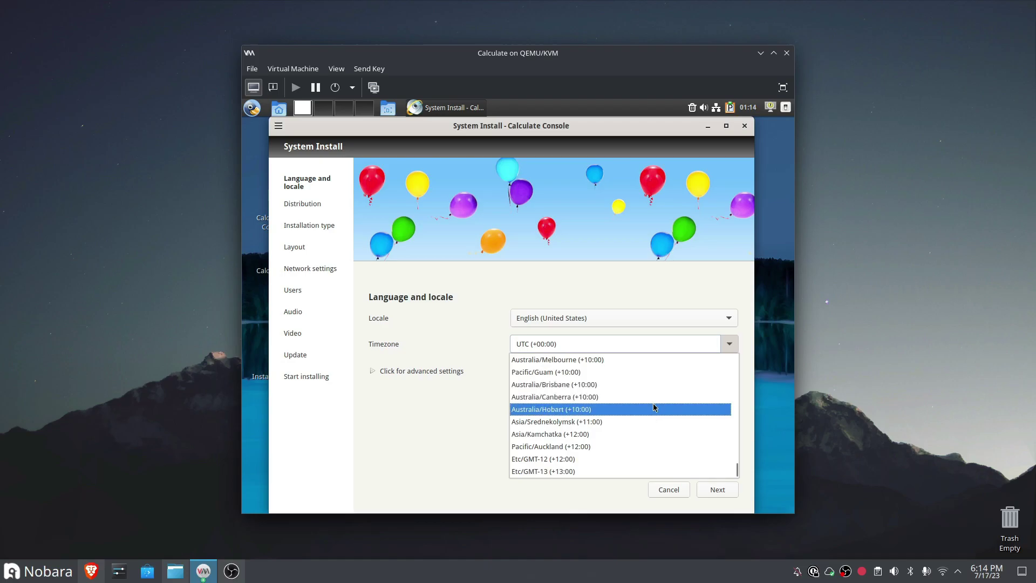
pyautogui.scroll(6, 655, 421)
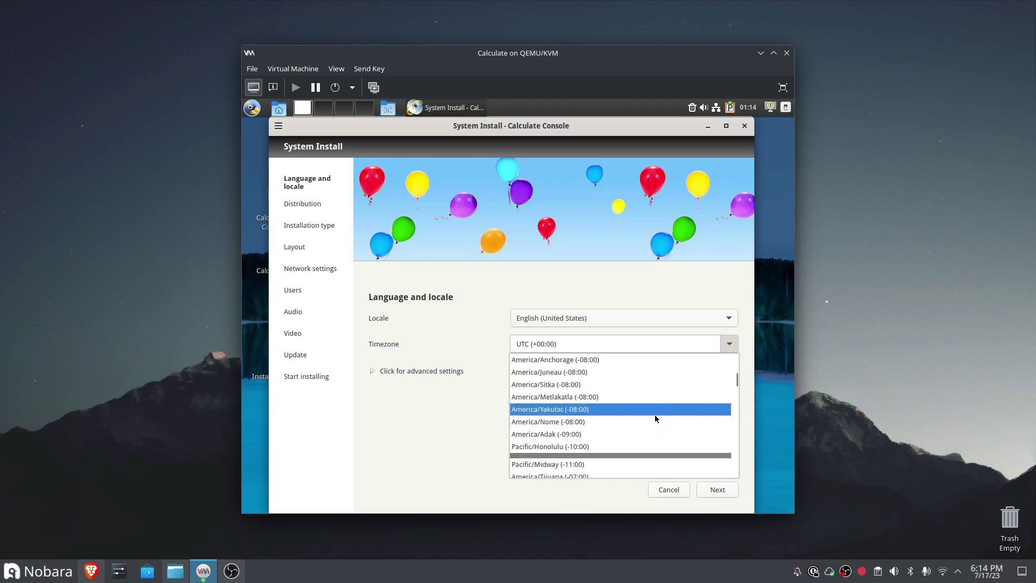
pyautogui.scroll(-3, 654, 420)
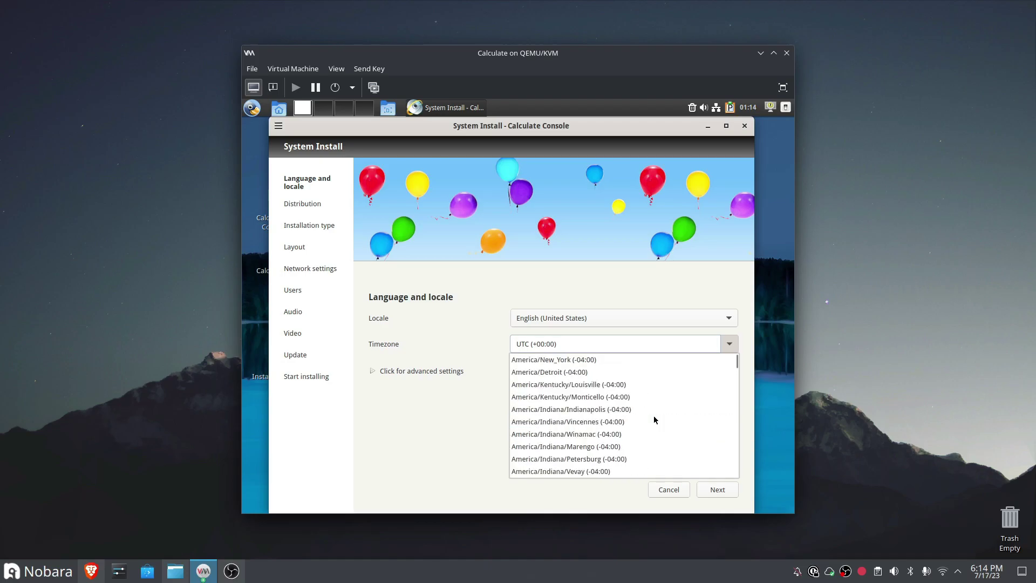
pyautogui.scroll(-2, 653, 420)
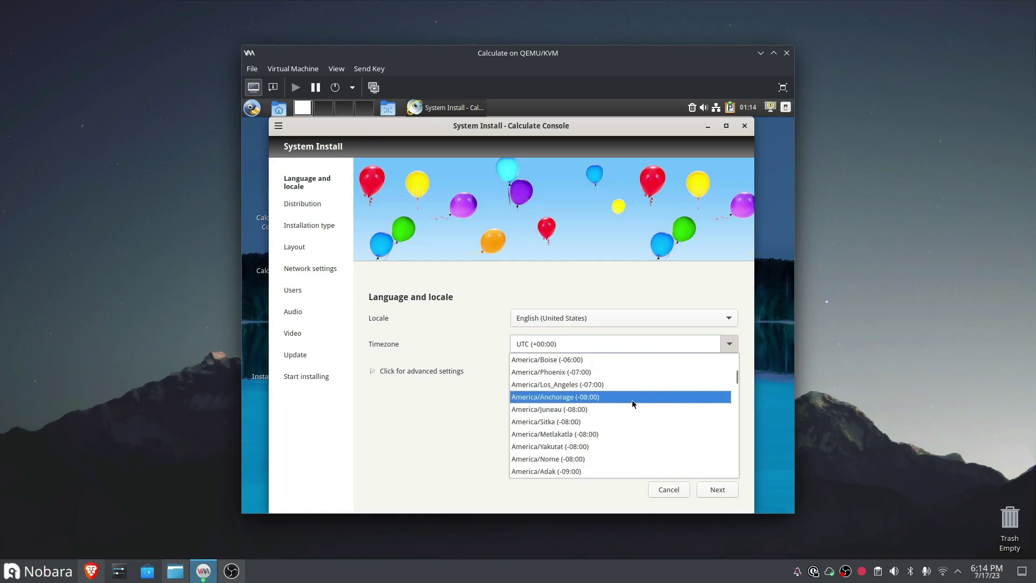
pyautogui.click(621, 384)
pyautogui.click(718, 492)
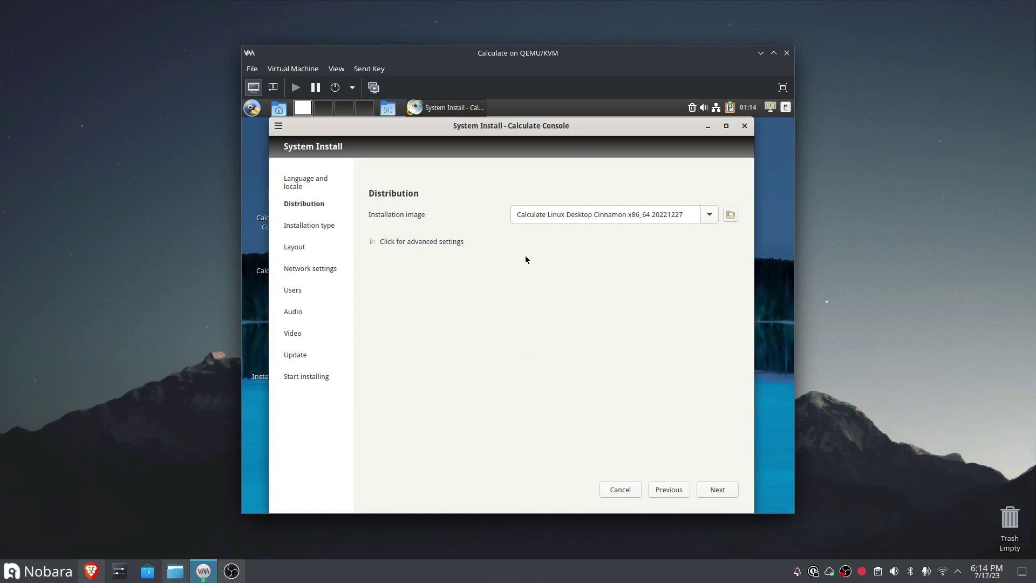
# Accept the Cinnamon installation image and choose ext4 as the filesystem for both the root and data partitions
pyautogui.click(380, 243)
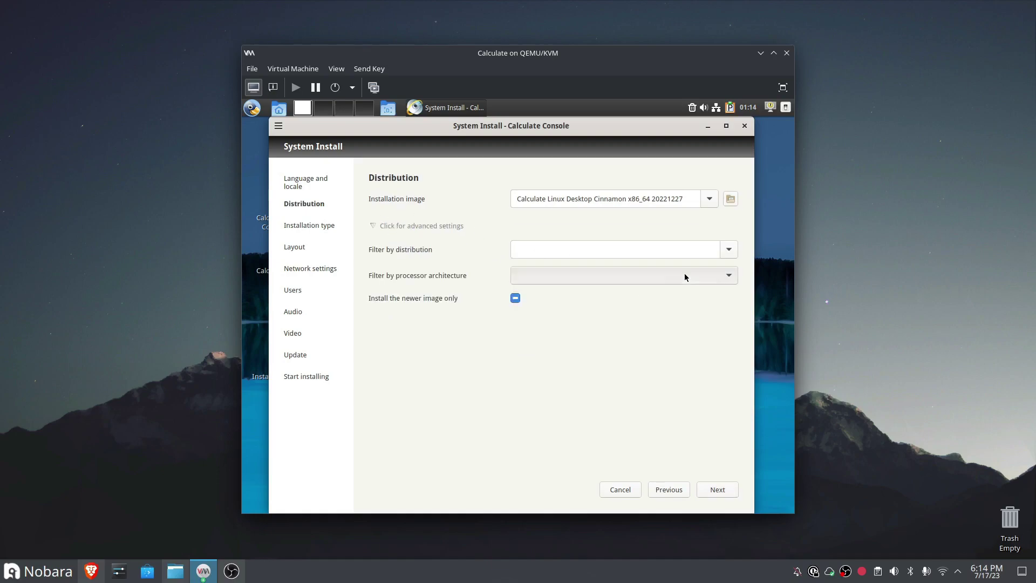
pyautogui.click(718, 489)
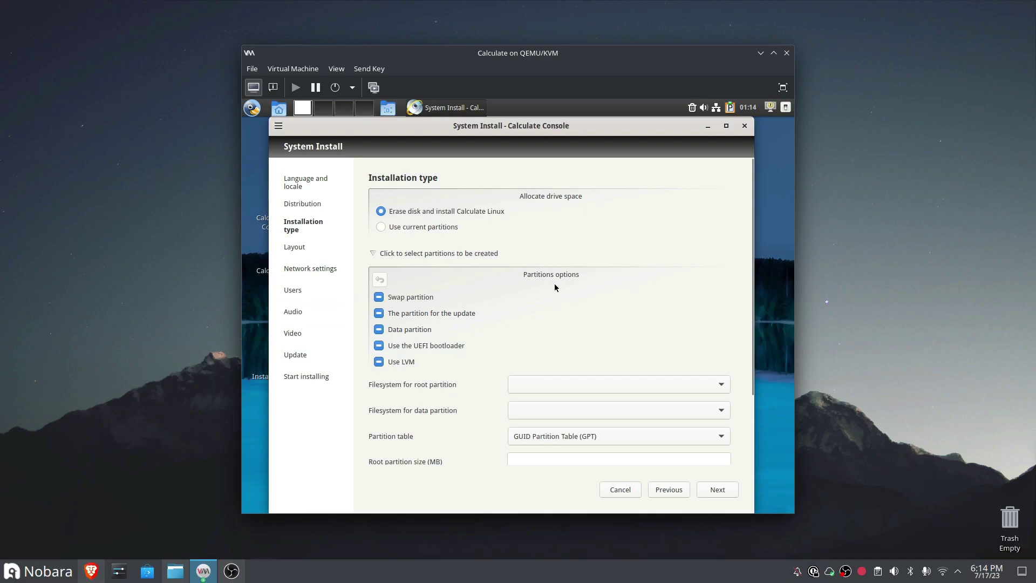
pyautogui.scroll(-3, 554, 287)
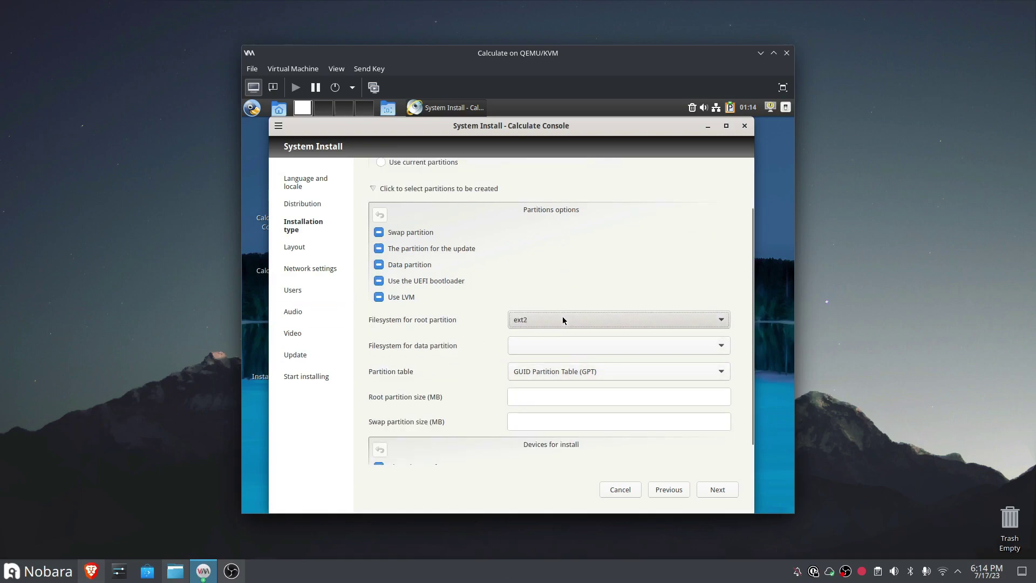
pyautogui.scroll(-1, 560, 318)
pyautogui.click(536, 345)
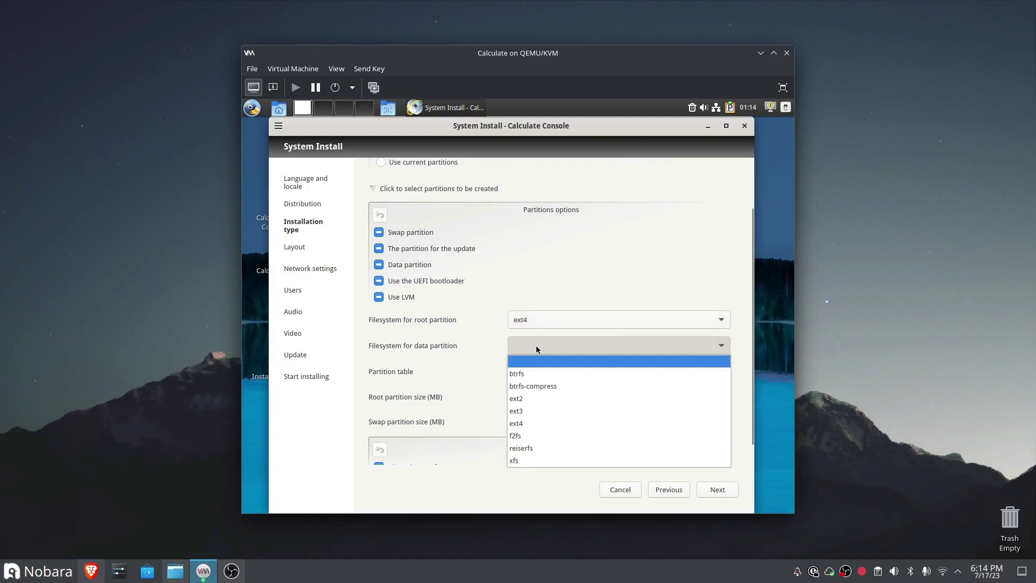
pyautogui.click(562, 423)
pyautogui.scroll(-1, 433, 351)
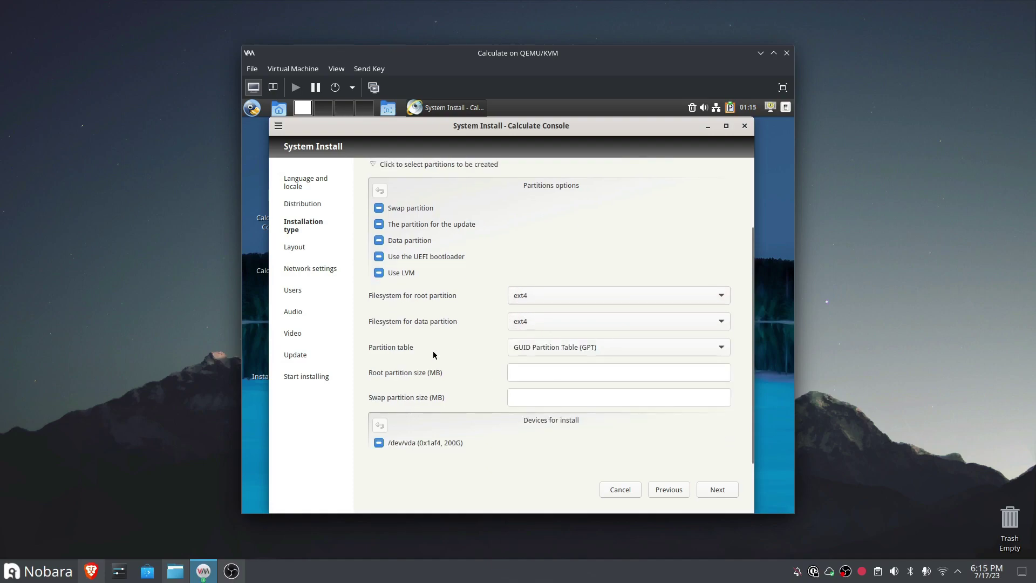
pyautogui.click(710, 488)
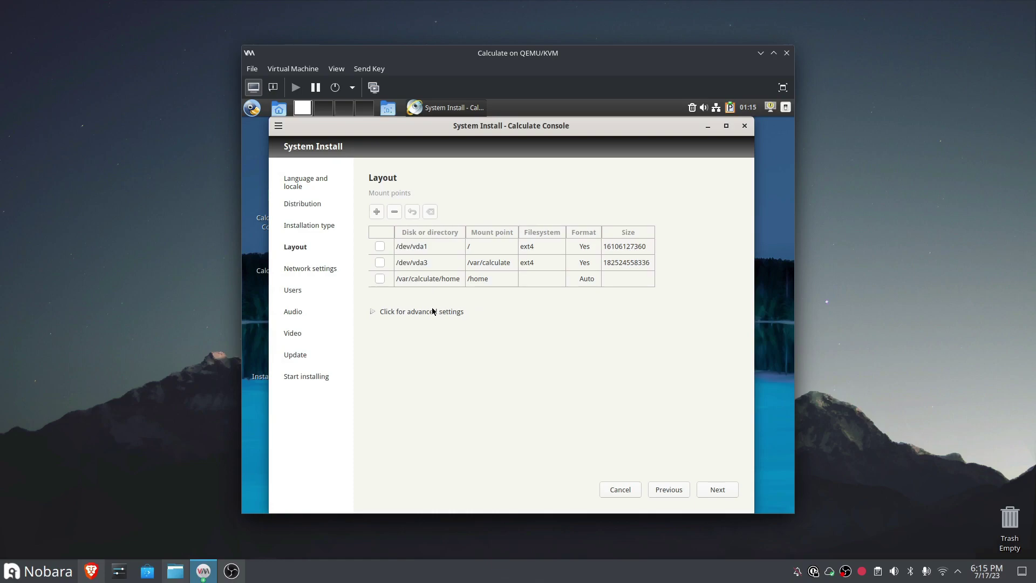
# Review the layout's advanced settings, and accept the proposed mount points and network settings to reach the user setup
pyautogui.click(417, 311)
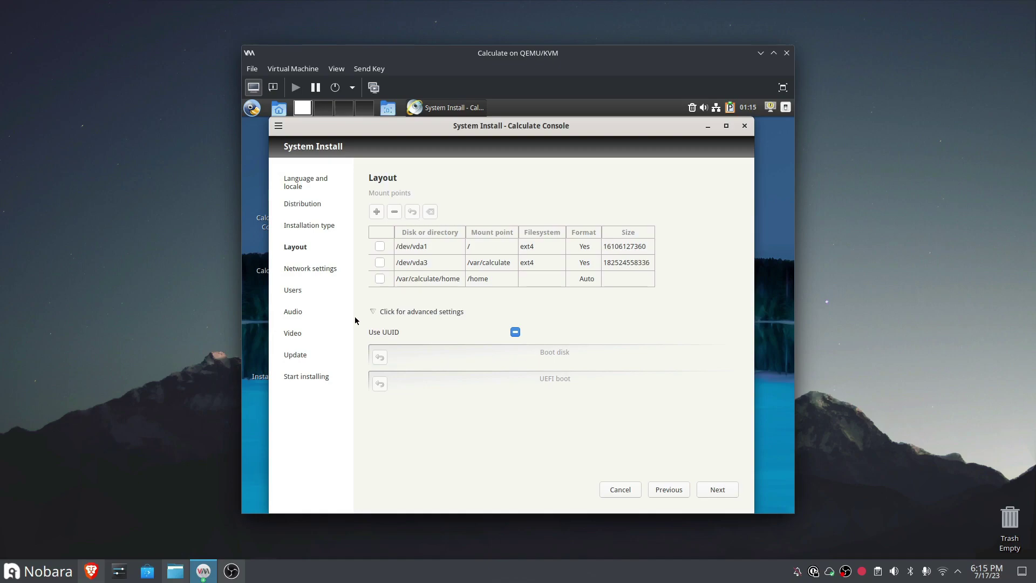
pyautogui.click(397, 310)
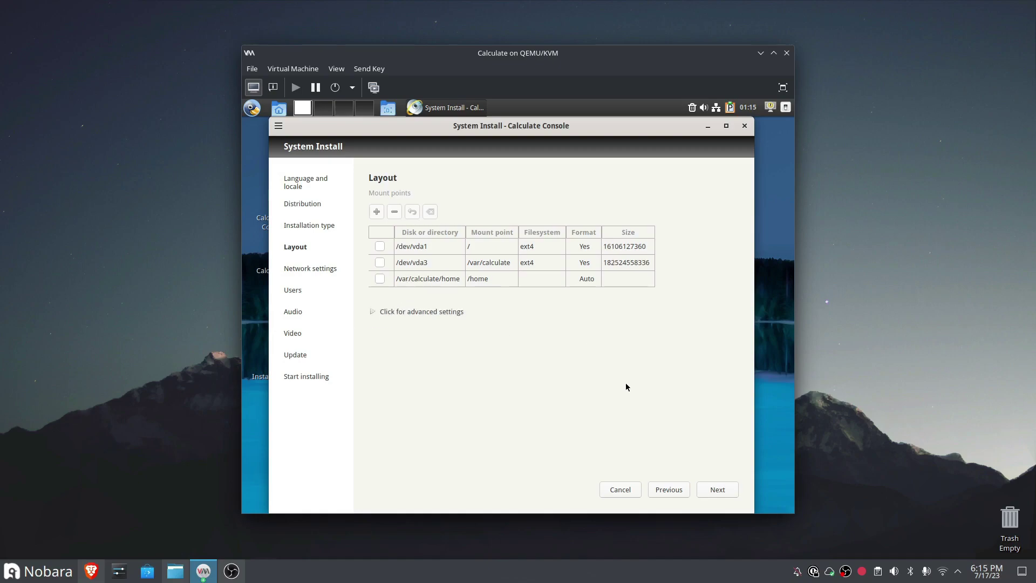
pyautogui.click(714, 489)
pyautogui.click(714, 490)
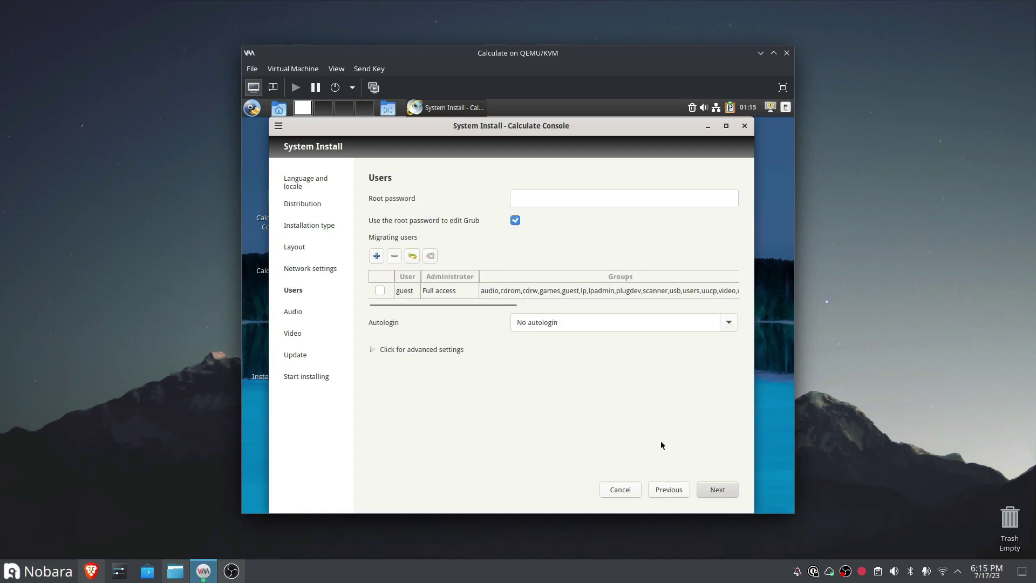
# Enter and repeat the root password, clearing both fields and entering them again before confirming
pyautogui.click(539, 199)
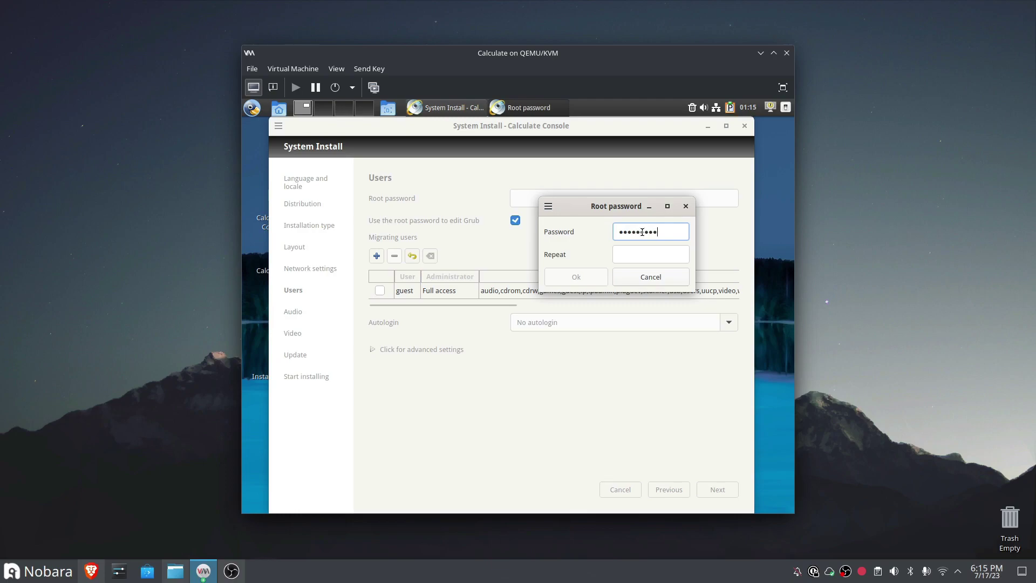
pyautogui.press('Tab')
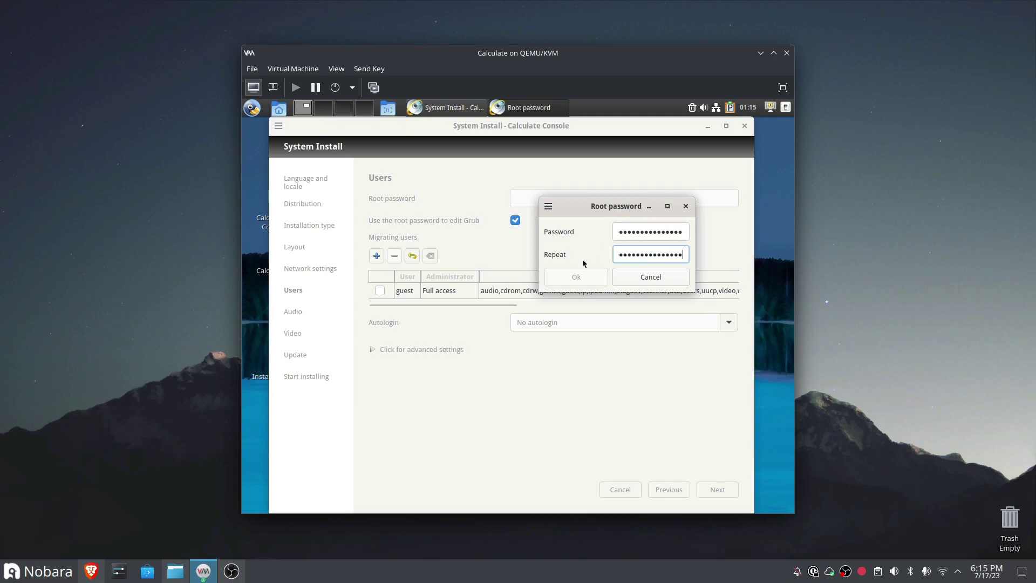
pyautogui.doubleClick(643, 232)
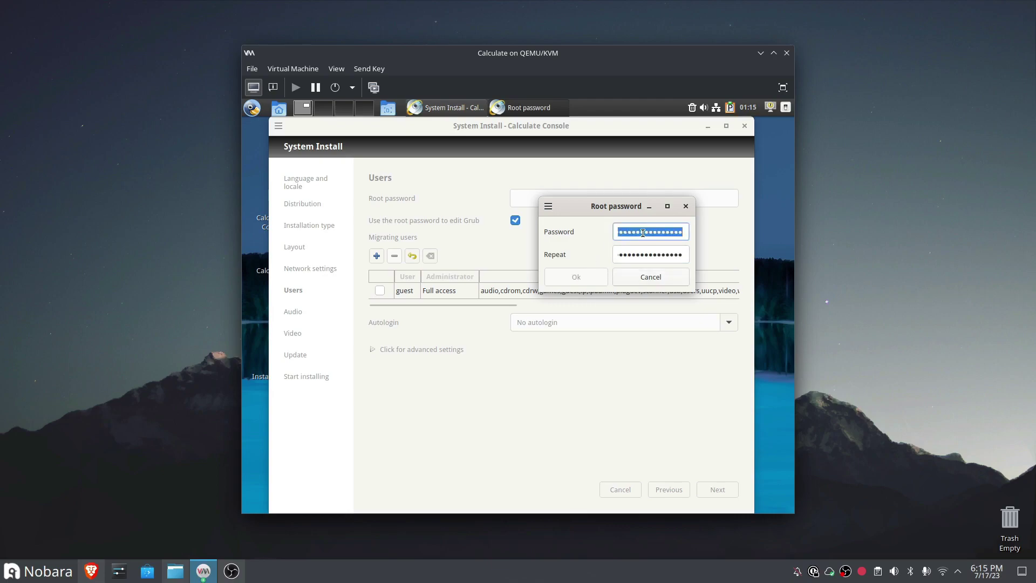
pyautogui.press('BackSpace')
pyautogui.press('Tab')
pyautogui.press('BackSpace')
pyautogui.click(640, 240)
pyautogui.write('••')
pyautogui.press('Tab')
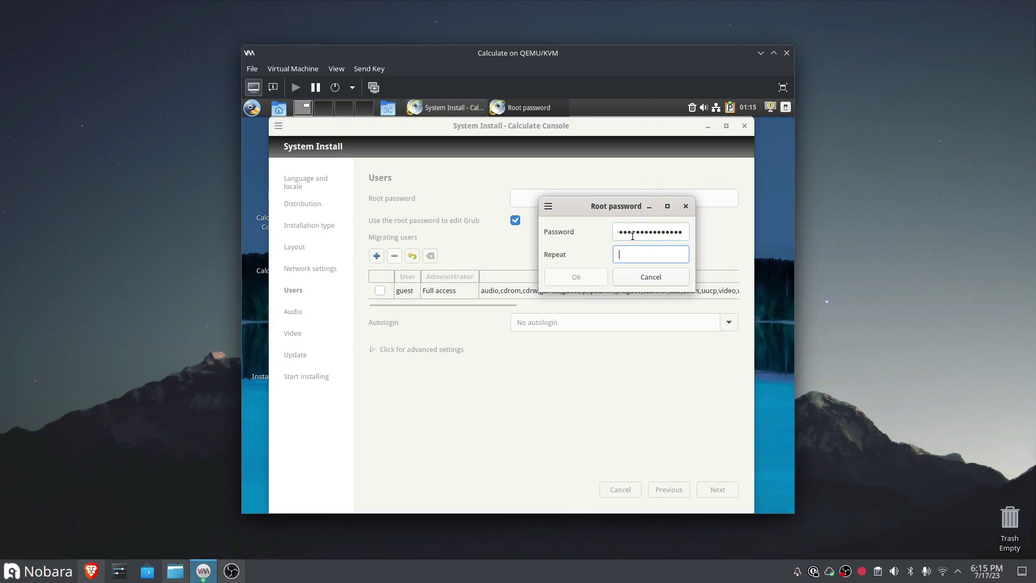
pyautogui.write('••••••••••')
pyautogui.click(575, 278)
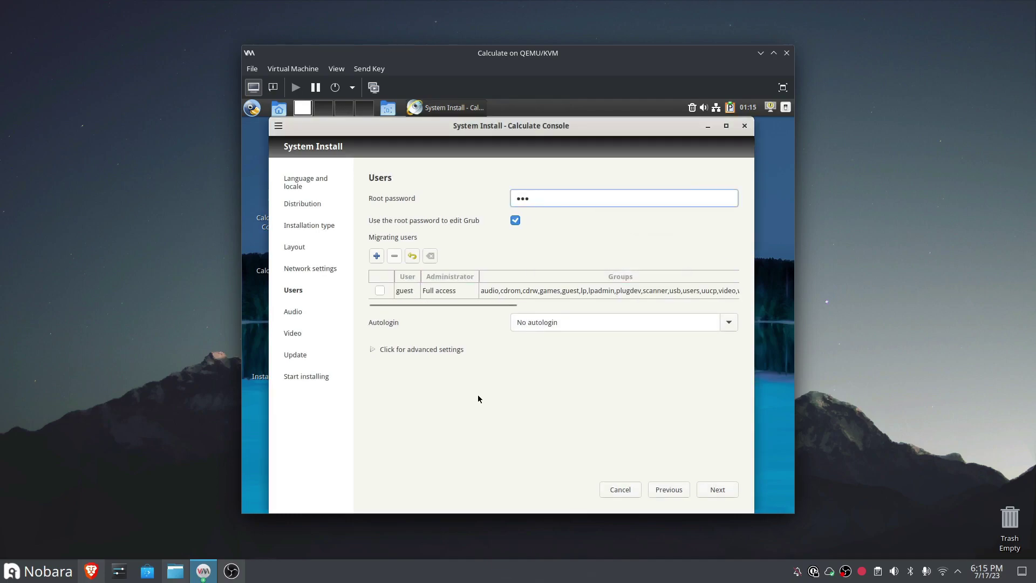
# Rename the migrating guest user to gosh and set the account password
pyautogui.click(710, 489)
pyautogui.click(368, 291)
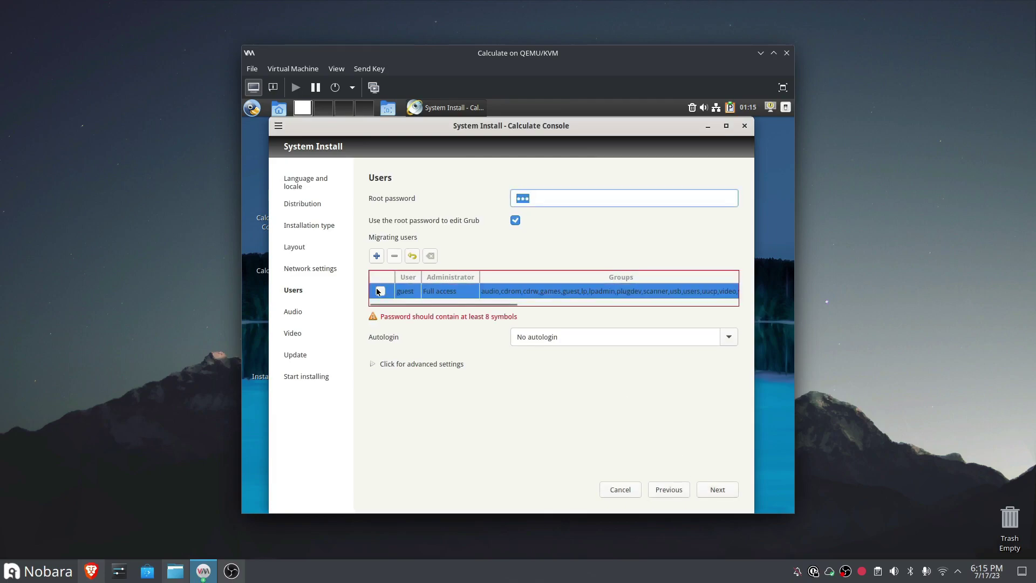
pyautogui.doubleClick(429, 295)
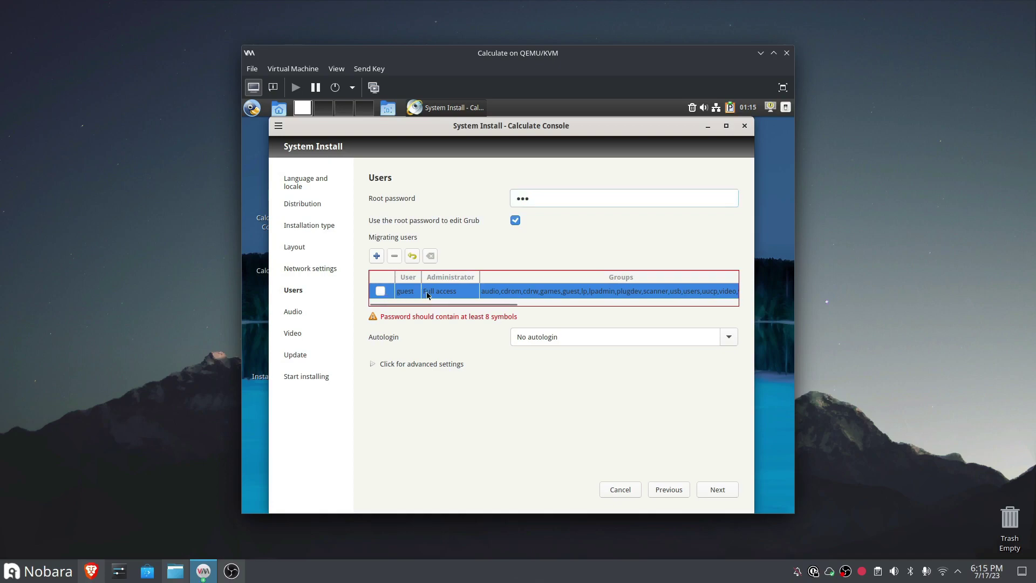
pyautogui.hotkey('ctrl', 'a')
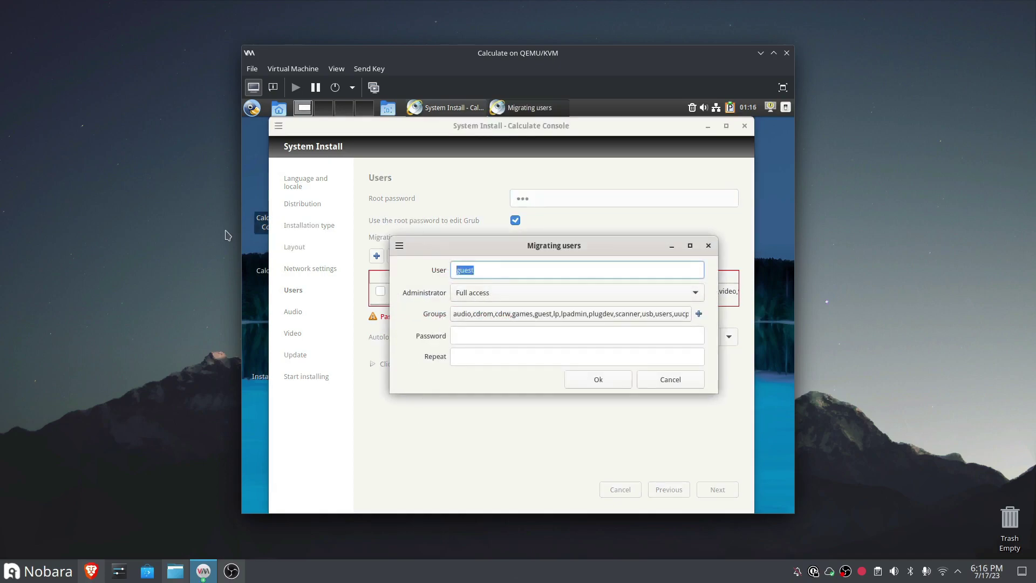
pyautogui.write('gosh')
pyautogui.click(554, 339)
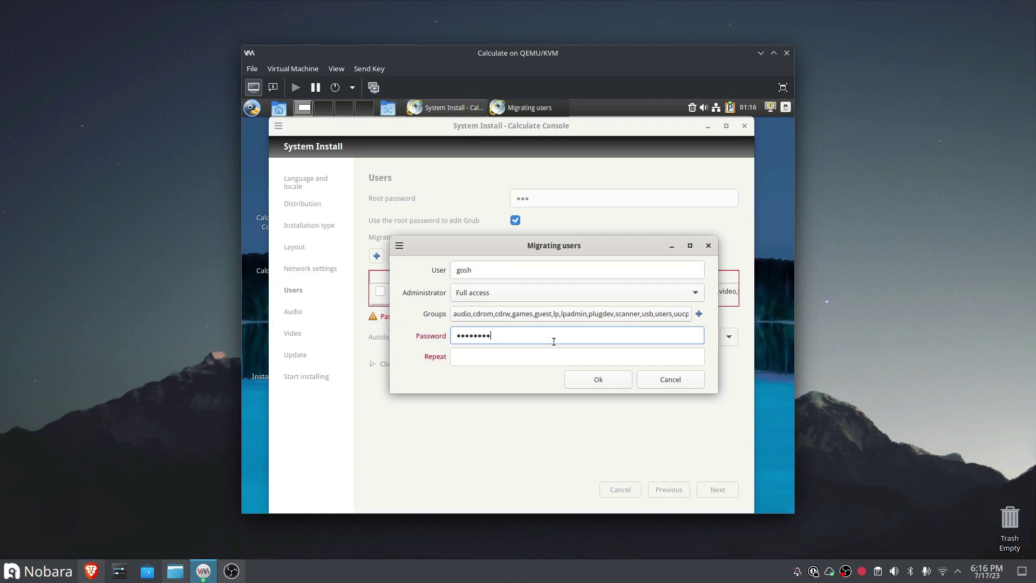
pyautogui.press('Return')
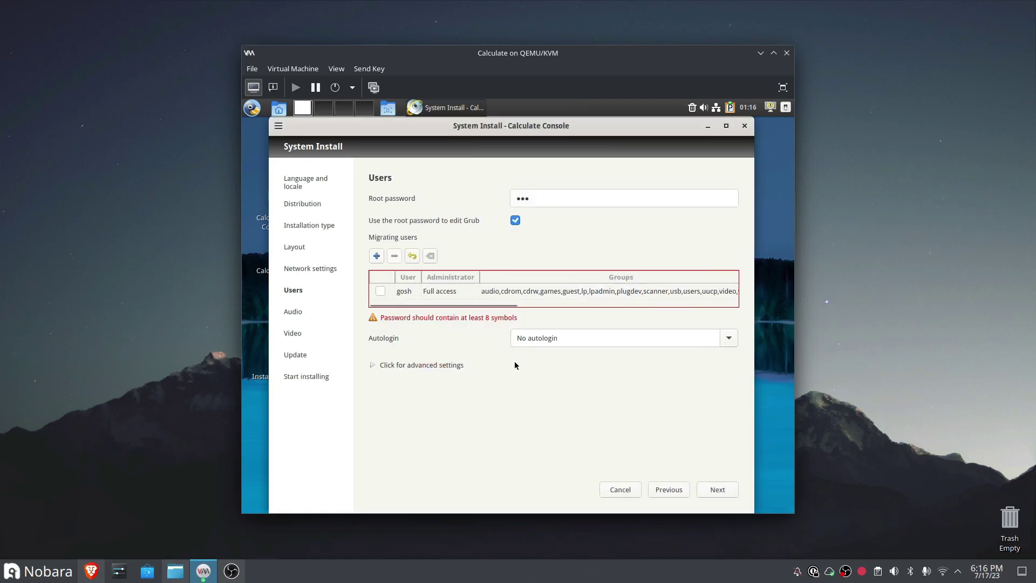
# Proceed through the users, audio, video and update pages with the current settings and run the installation
pyautogui.click(718, 489)
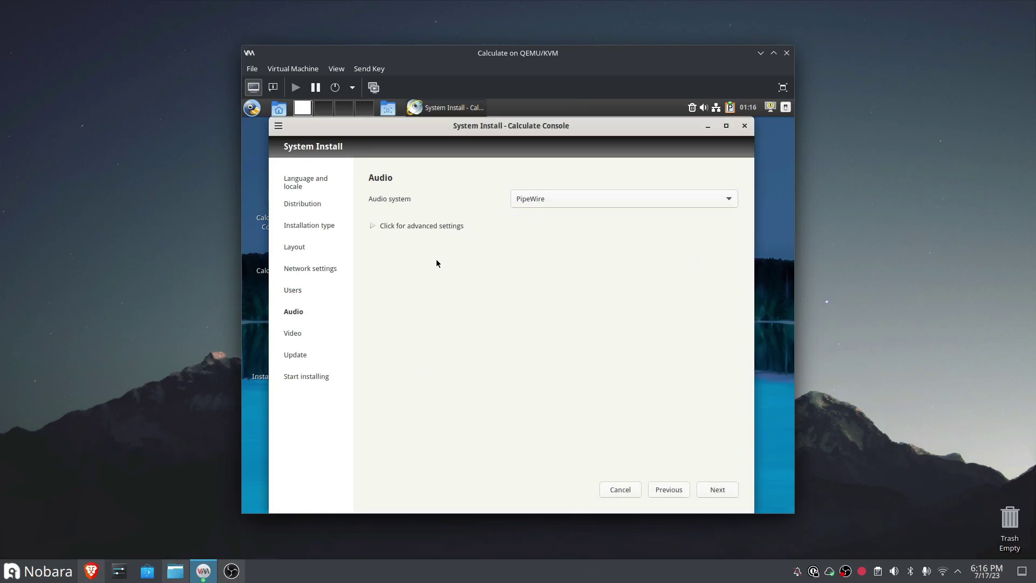
pyautogui.click(728, 197)
pyautogui.click(681, 340)
pyautogui.click(721, 488)
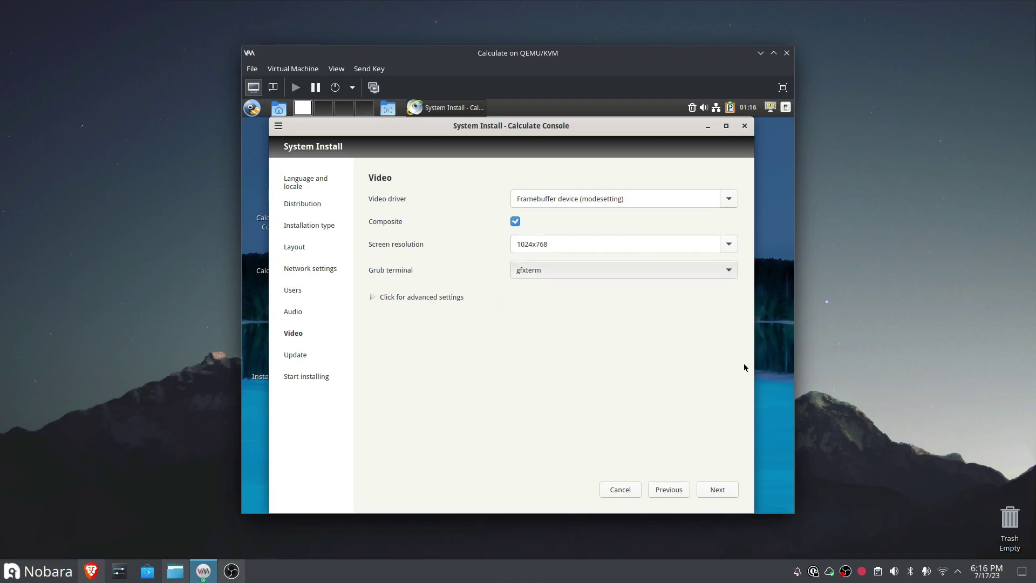
pyautogui.click(723, 489)
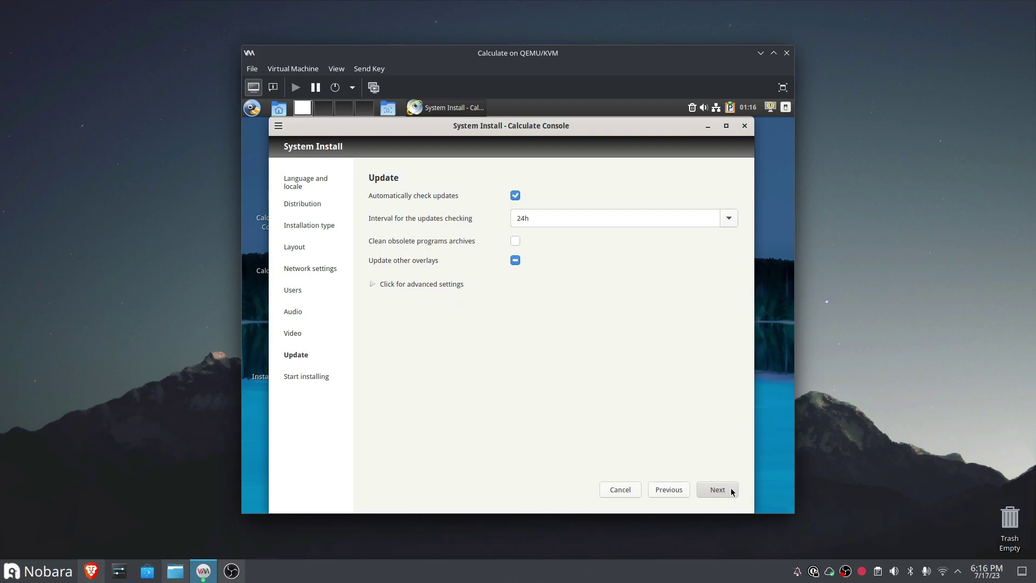
pyautogui.click(731, 491)
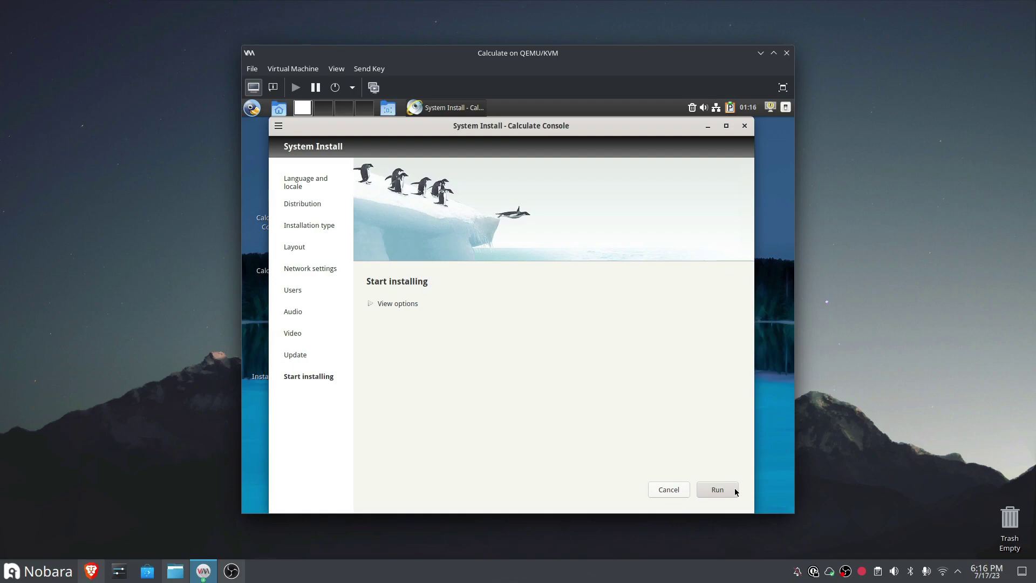
pyautogui.click(727, 490)
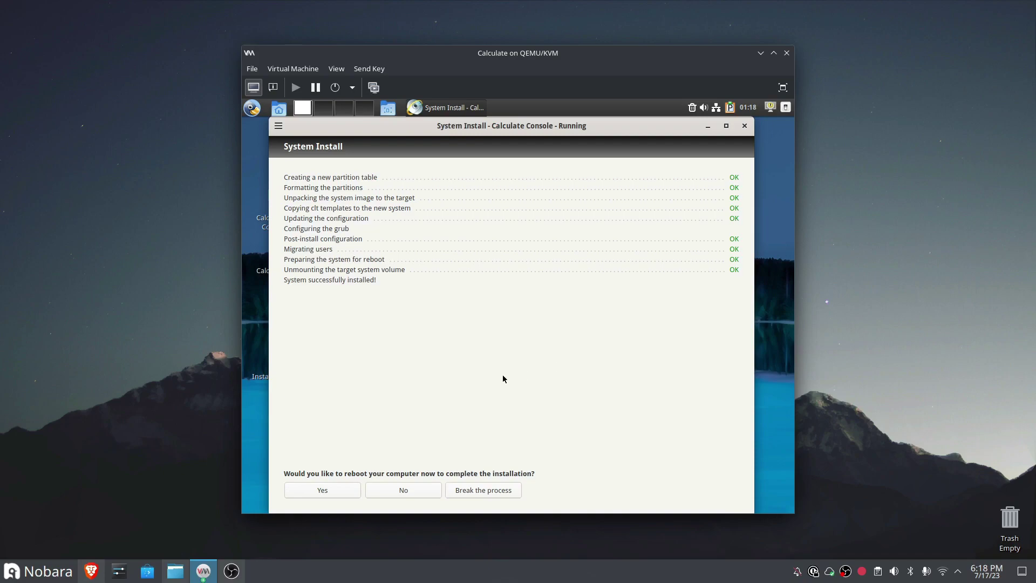
# Reboot into the installed Calculate Linux system and log in as gosh with the account password
pyautogui.click(318, 491)
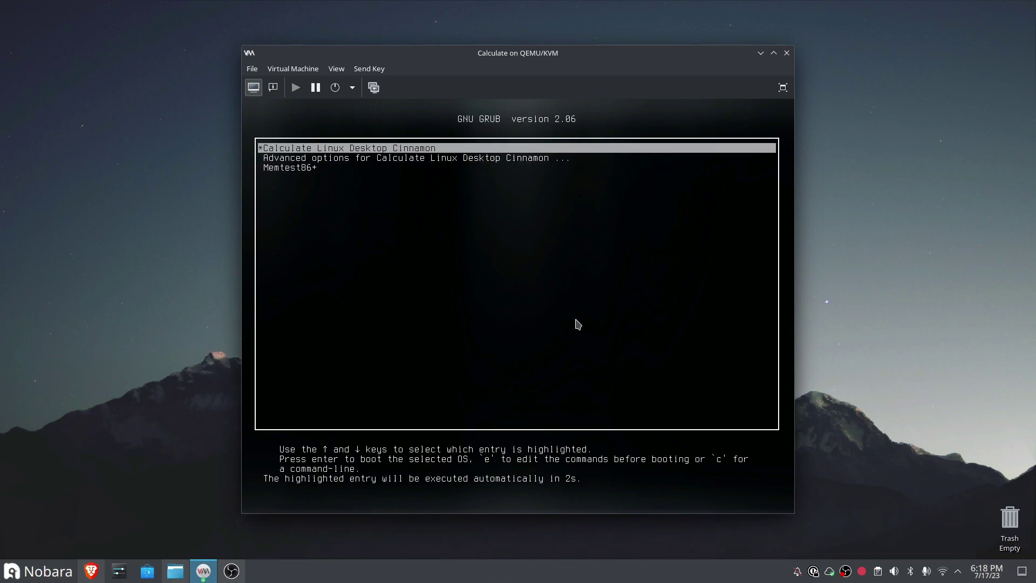
pyautogui.click(576, 324)
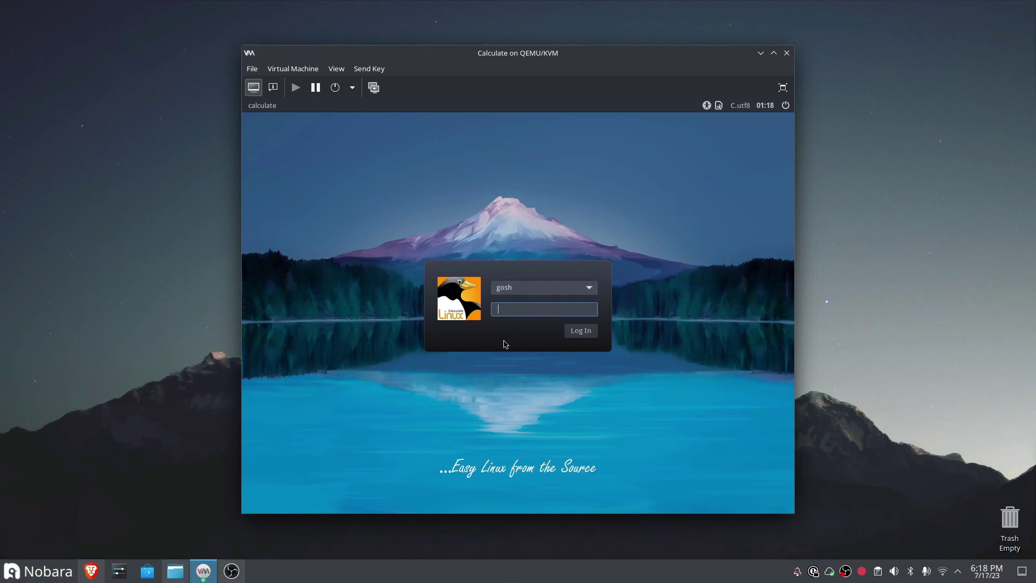
pyautogui.click(522, 288)
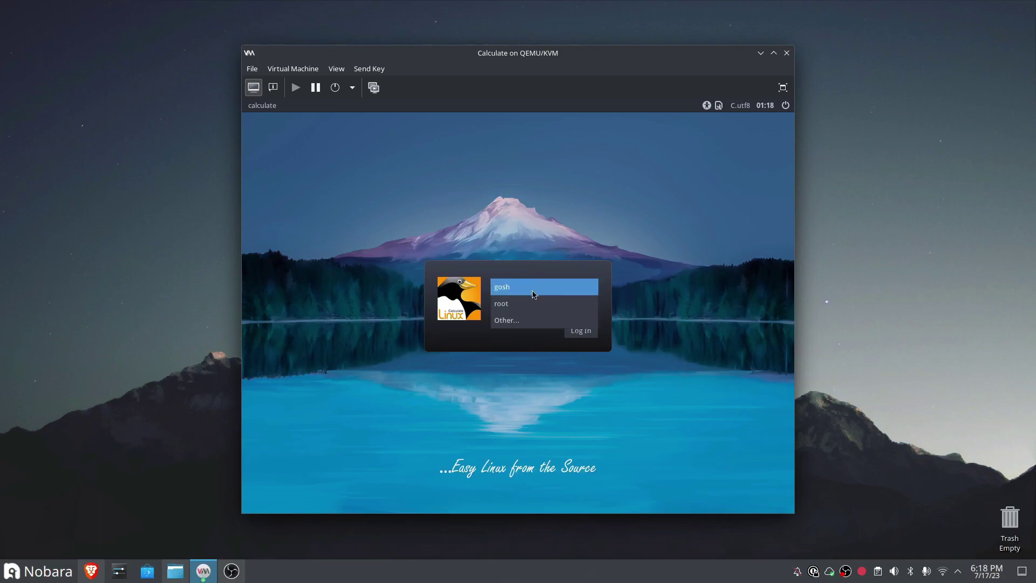
pyautogui.click(536, 285)
pyautogui.click(518, 312)
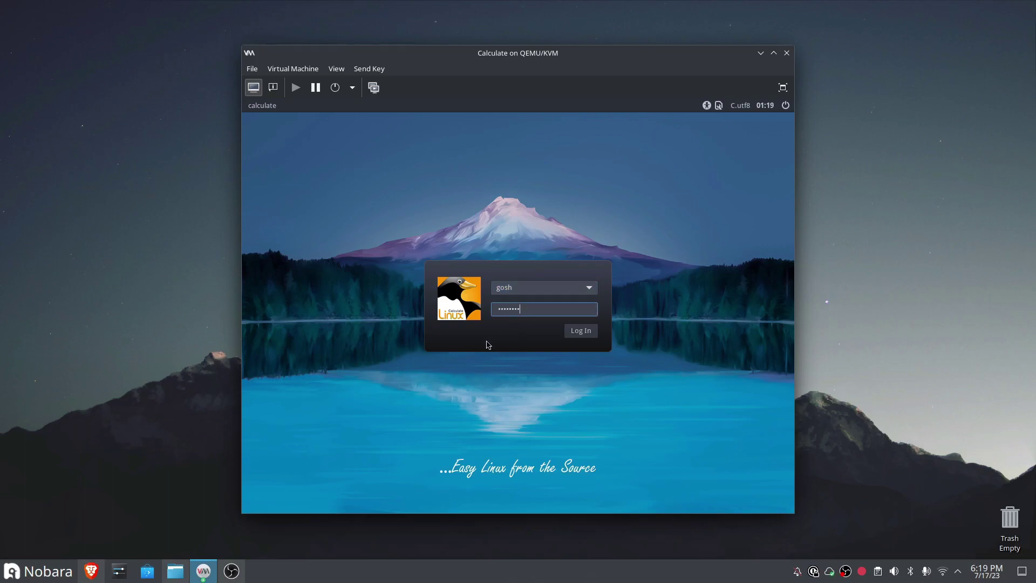
pyautogui.press('Return')
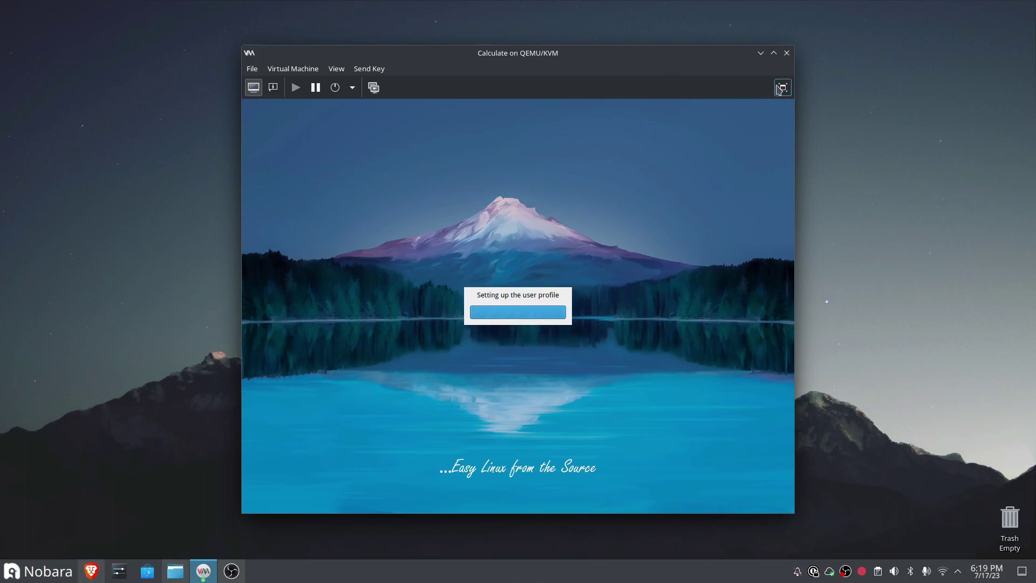
# Switch the virtual machine to full screen and dismiss the connection notification
pyautogui.click(783, 88)
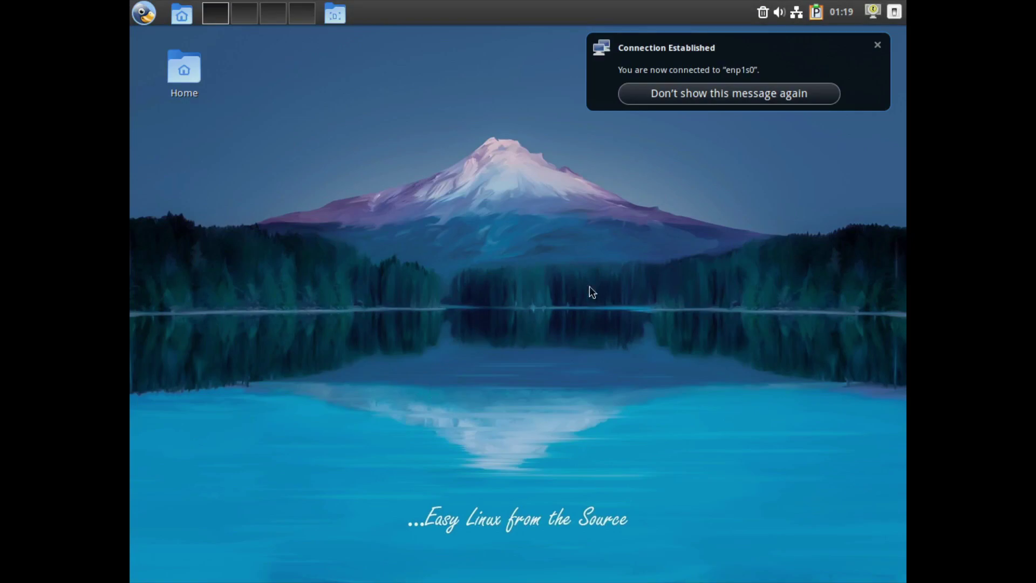
pyautogui.click(877, 44)
pyautogui.moveTo(516, 4)
pyautogui.rightClick(609, 14)
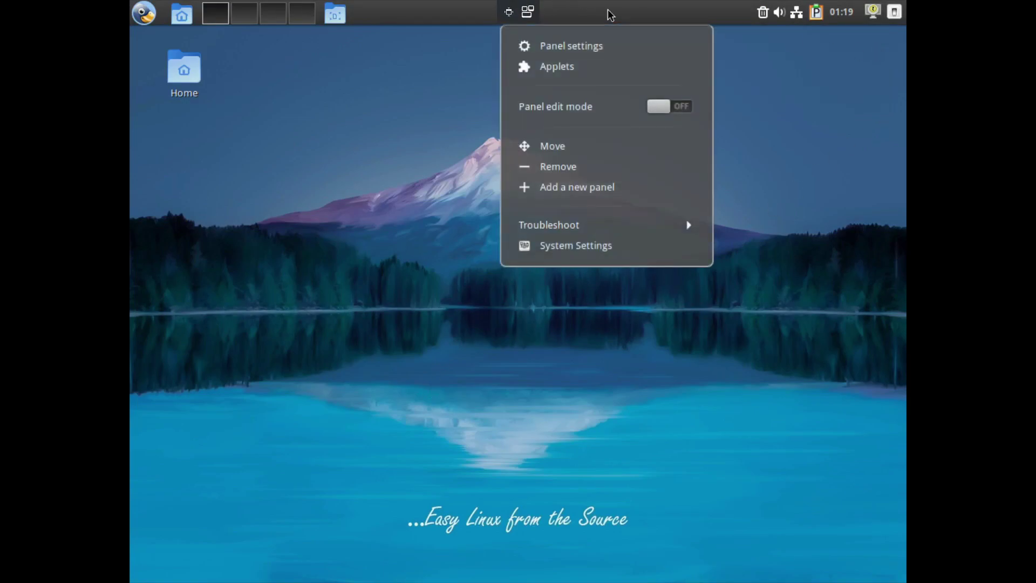
pyautogui.click(590, 145)
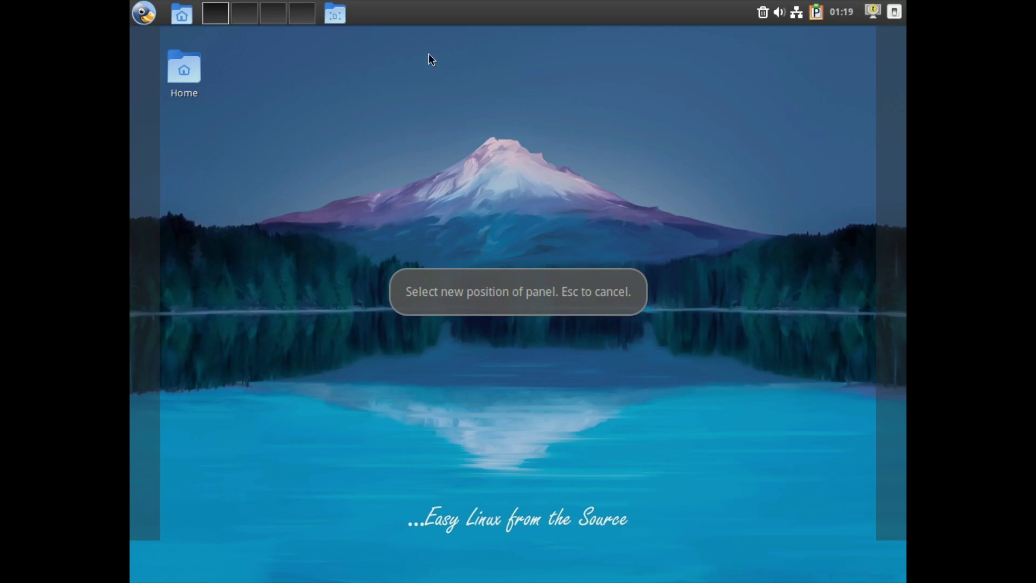
pyautogui.rightClick(460, 18)
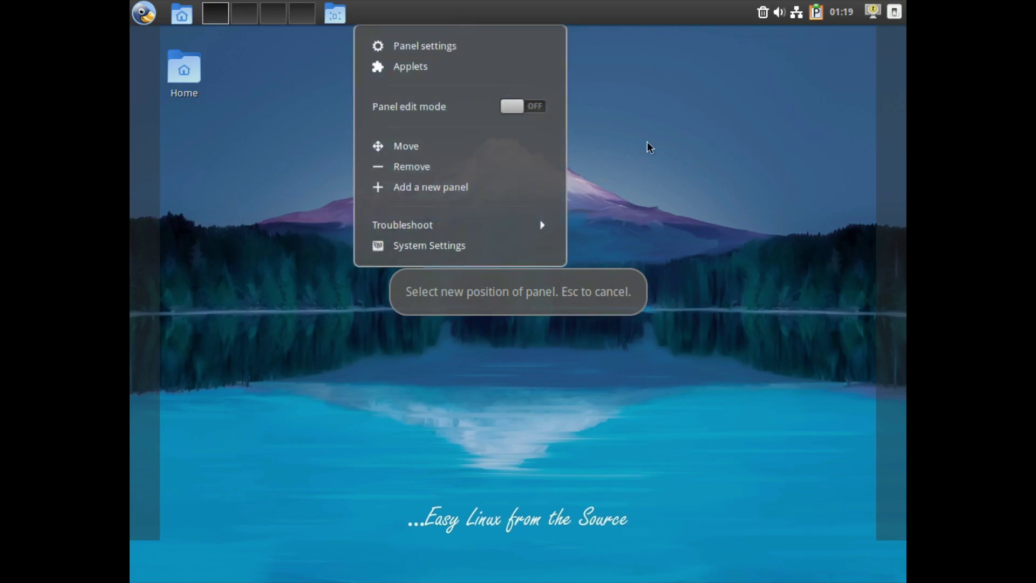
pyautogui.click(696, 192)
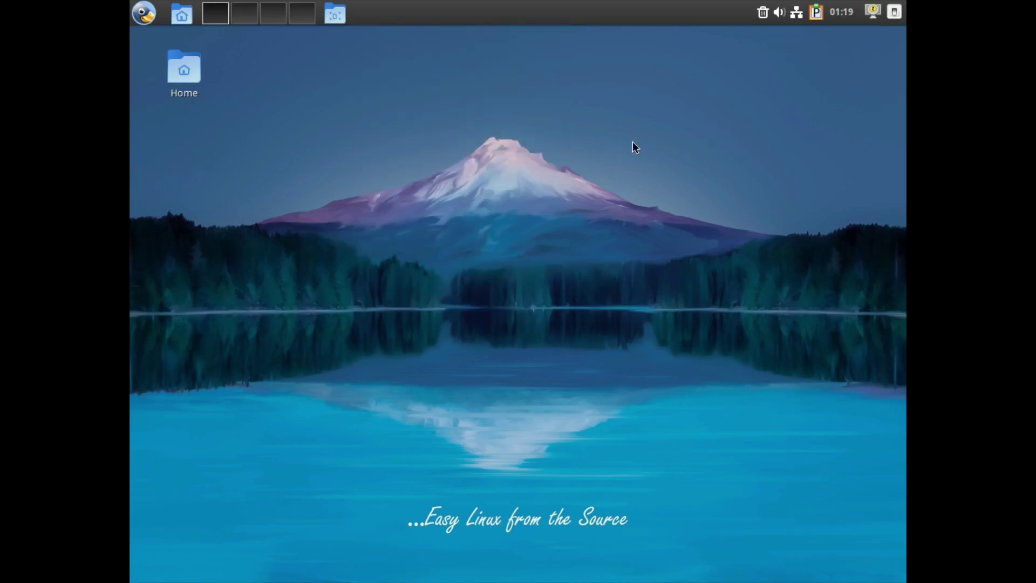
# Set the display resolution to 1920 × 1080 (16:9), keep the new configuration, and close the display settings
pyautogui.rightClick(406, 98)
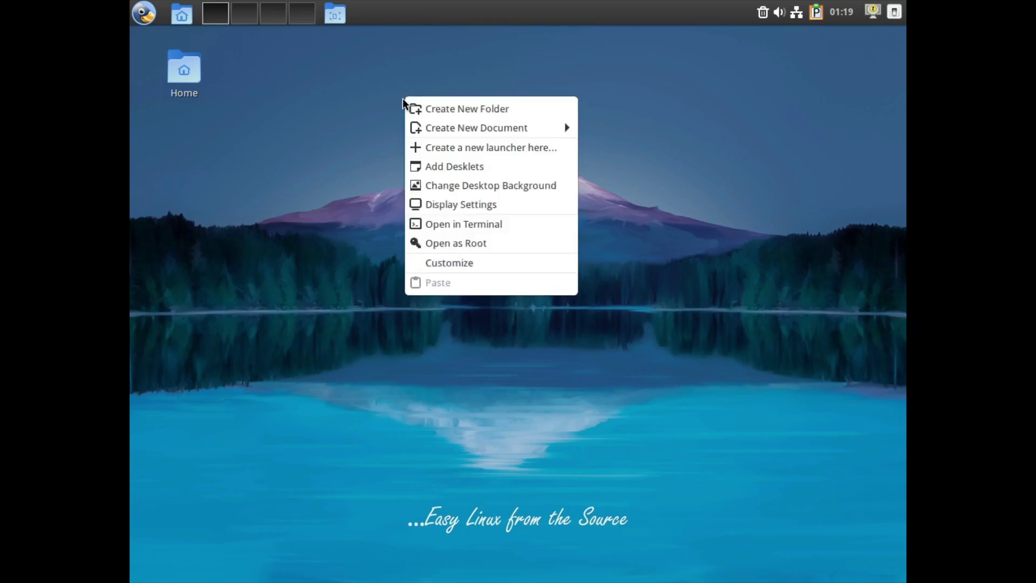
pyautogui.click(270, 69)
pyautogui.click(143, 16)
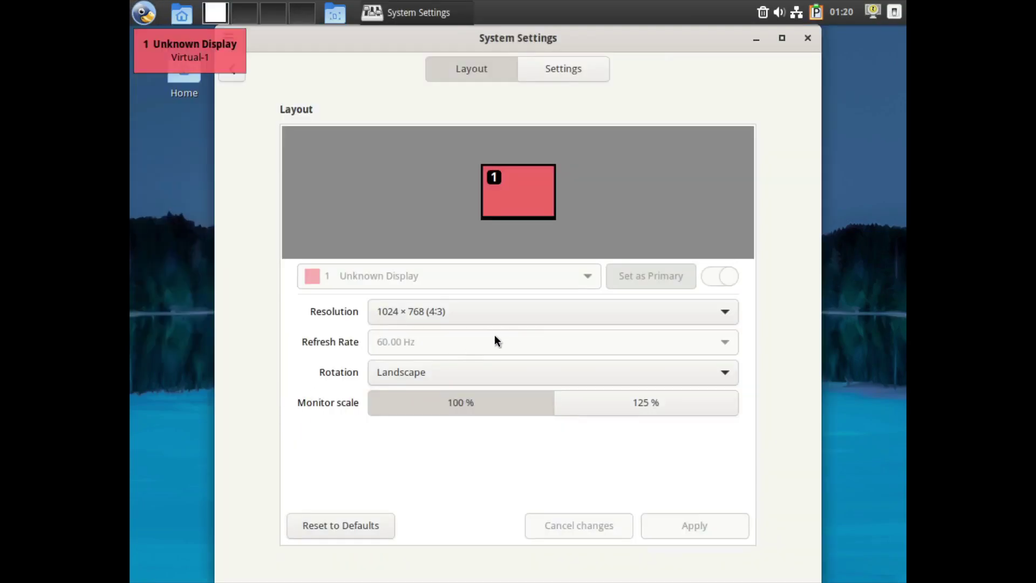
pyautogui.click(513, 322)
pyautogui.scroll(5, 522, 175)
pyautogui.click(587, 86)
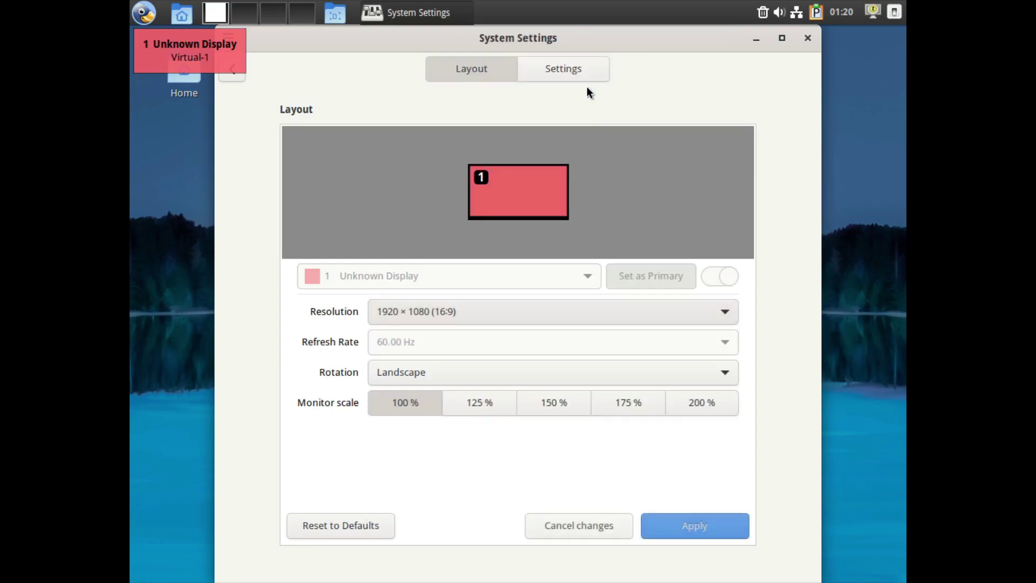
pyautogui.click(707, 524)
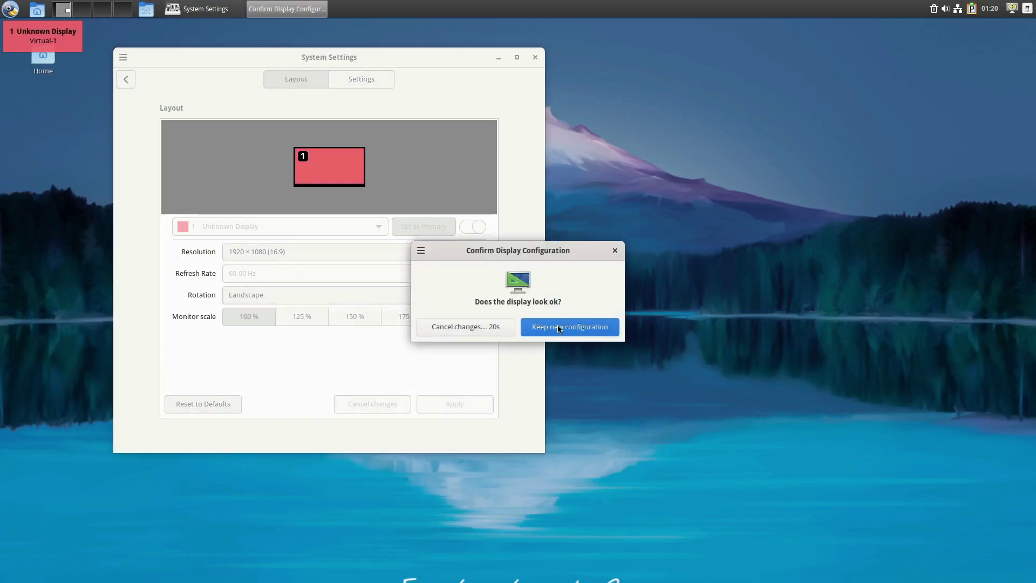
pyautogui.click(559, 327)
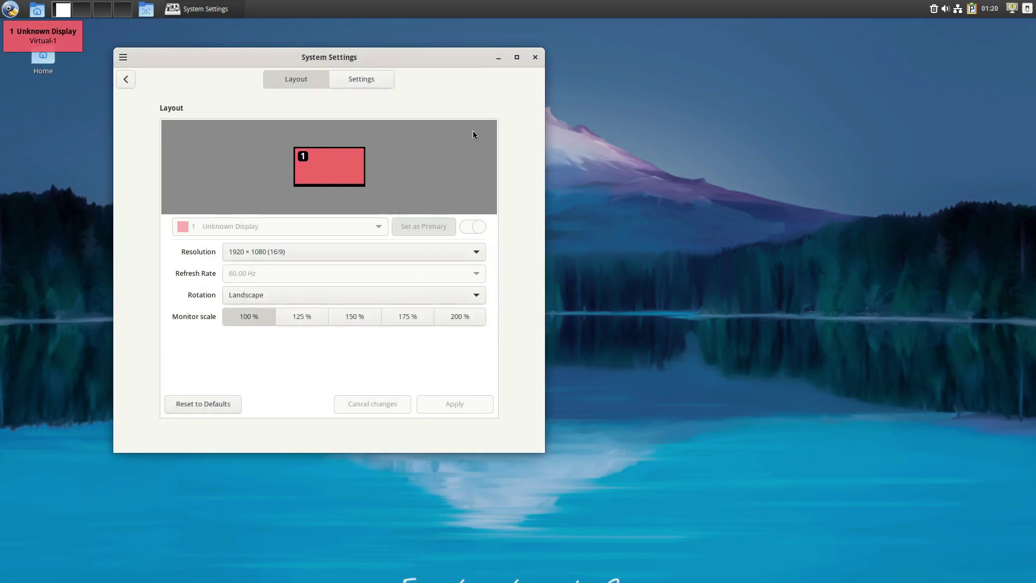
pyautogui.click(535, 58)
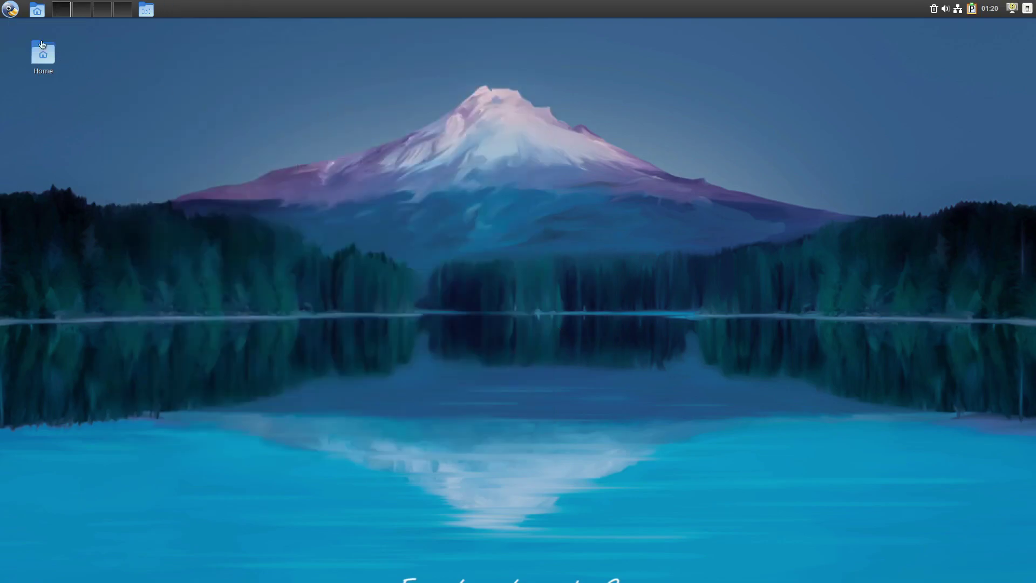
# Browse the installed accessories, launch the Files manager, and view its About information
pyautogui.click(9, 5)
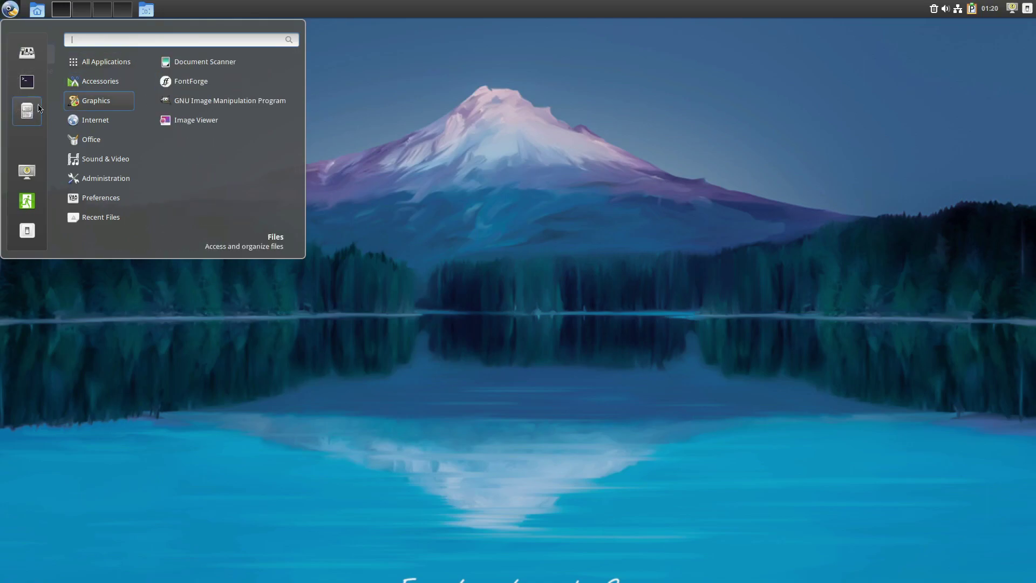
pyautogui.moveTo(101, 81)
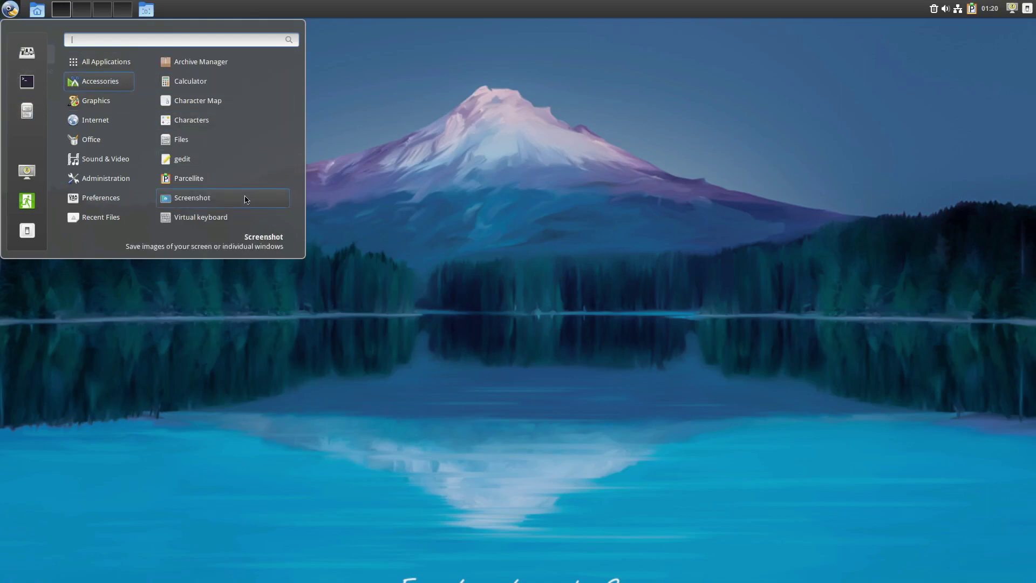
pyautogui.click(219, 145)
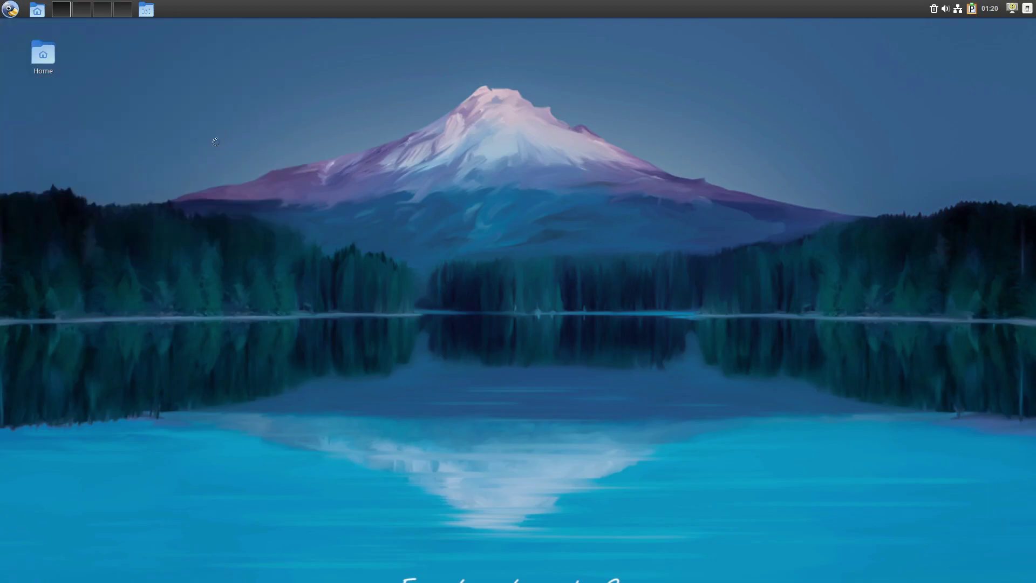
pyautogui.click(224, 127)
pyautogui.click(253, 170)
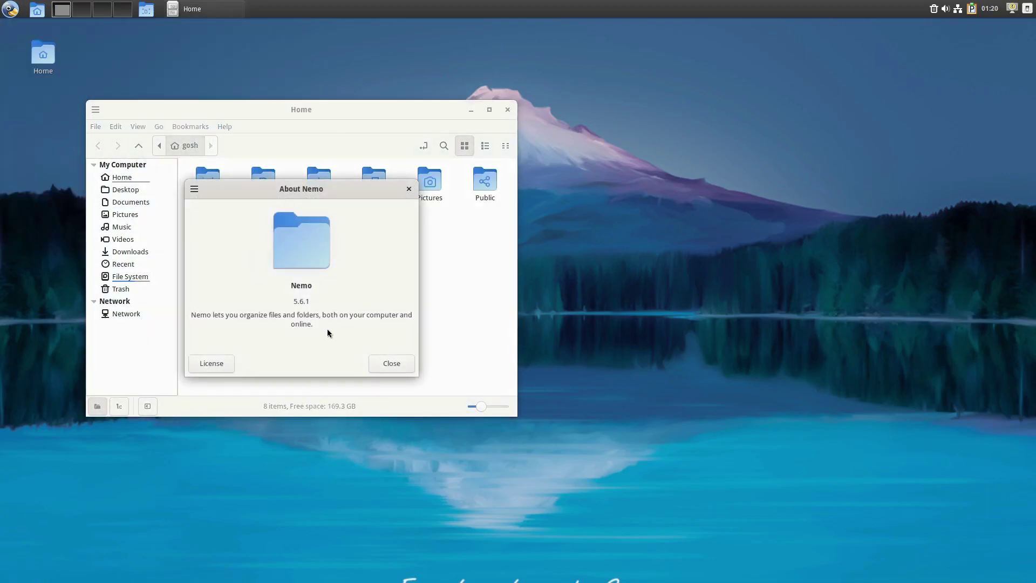
# Dismiss the About Nemo information and close the Files manager
pyautogui.moveTo(295, 303); pyautogui.dragTo(379, 305)
pyautogui.click(391, 365)
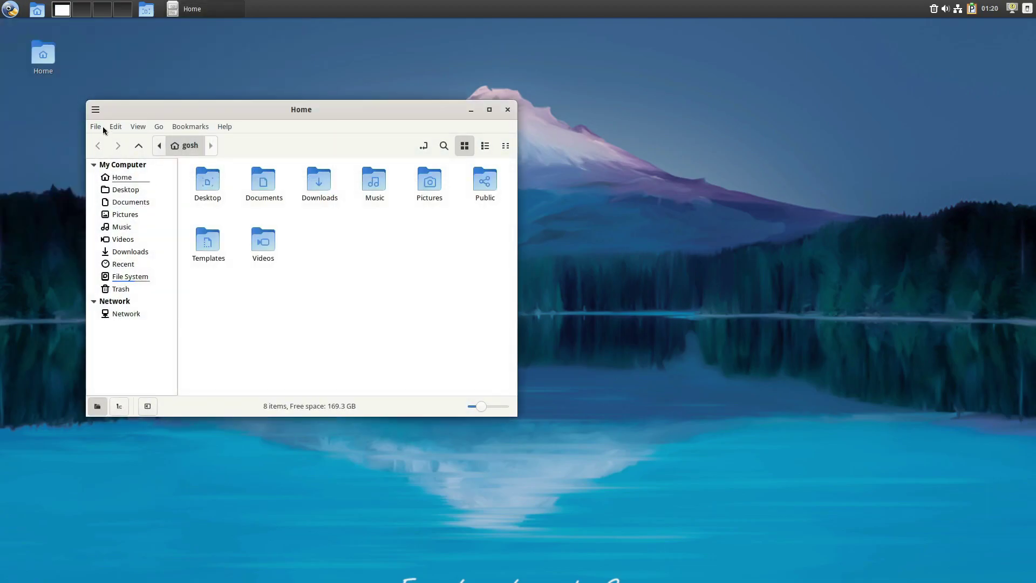
pyautogui.click(96, 127)
pyautogui.click(119, 238)
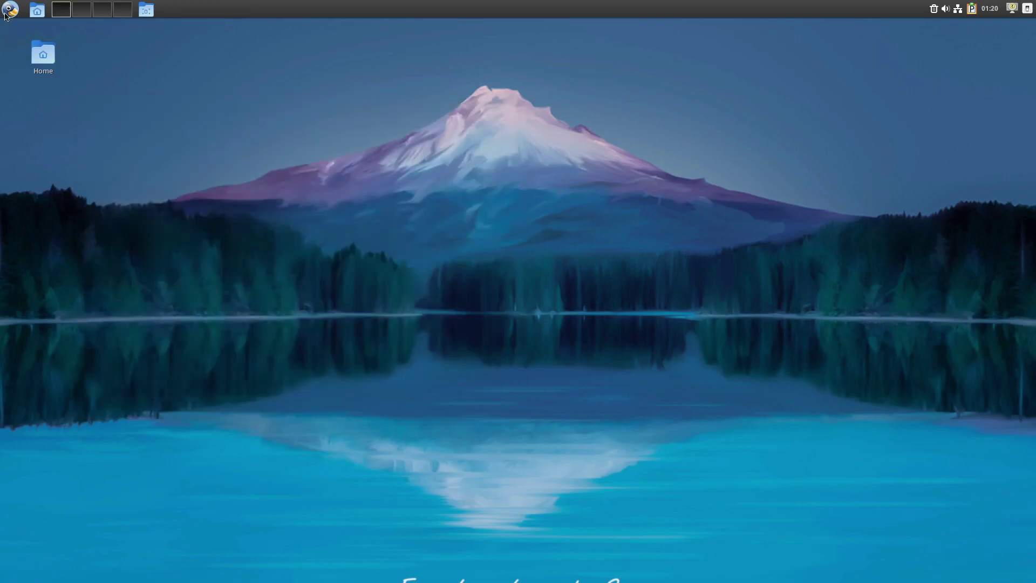
# Browse the installed Internet and Office applications and launch LibreOffice Writer
pyautogui.click(10, 9)
pyautogui.moveTo(110, 111)
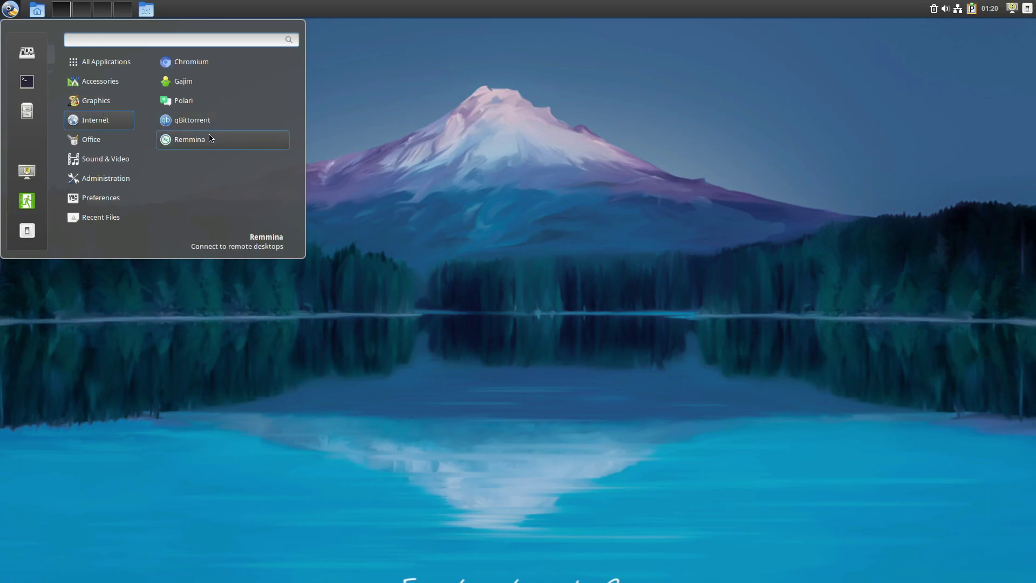
pyautogui.click(123, 140)
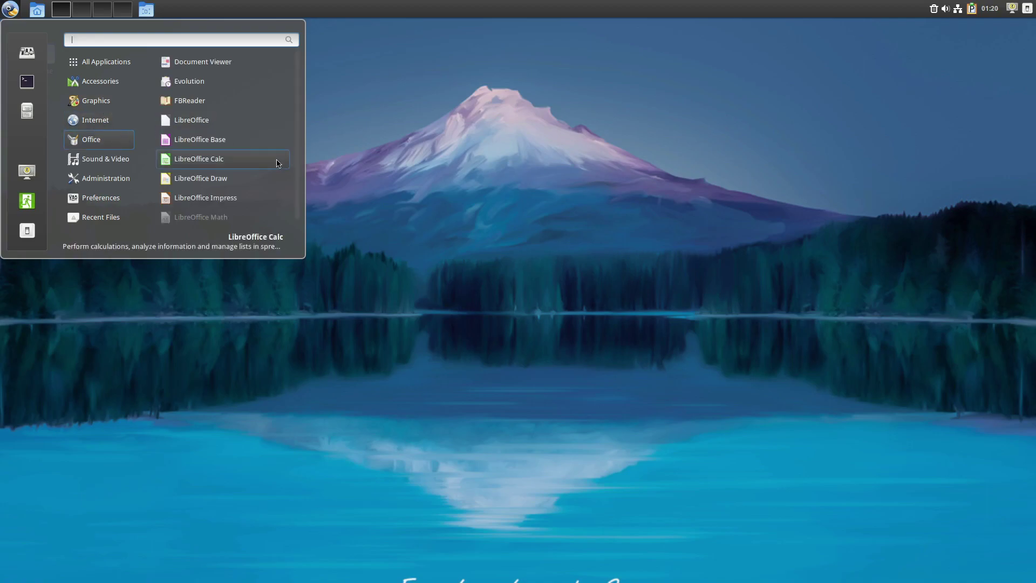
pyautogui.scroll(-1, 274, 164)
pyautogui.click(253, 221)
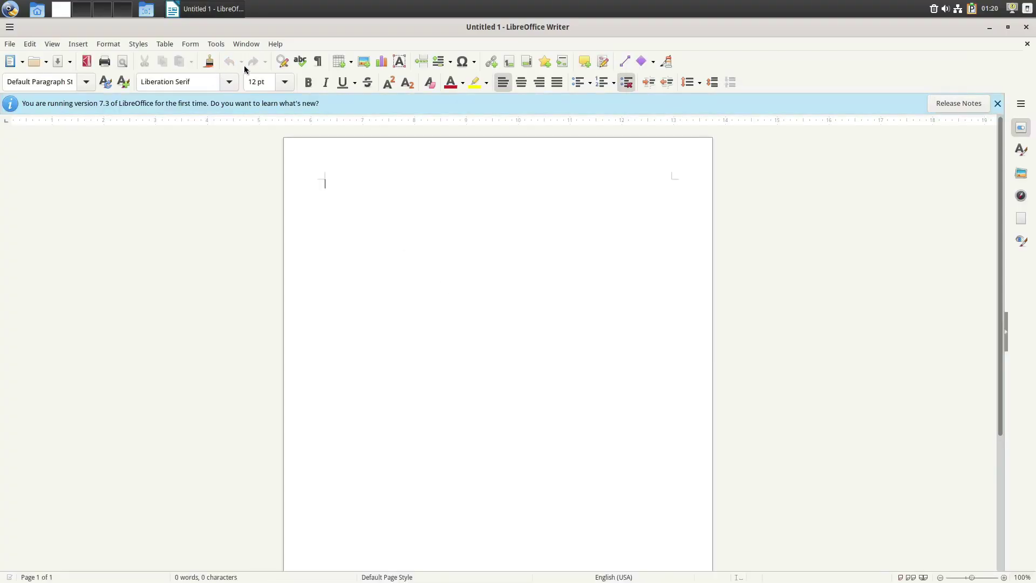
# Review LibreOffice's version and package details in its About information, and exit LibreOffice
pyautogui.click(275, 43)
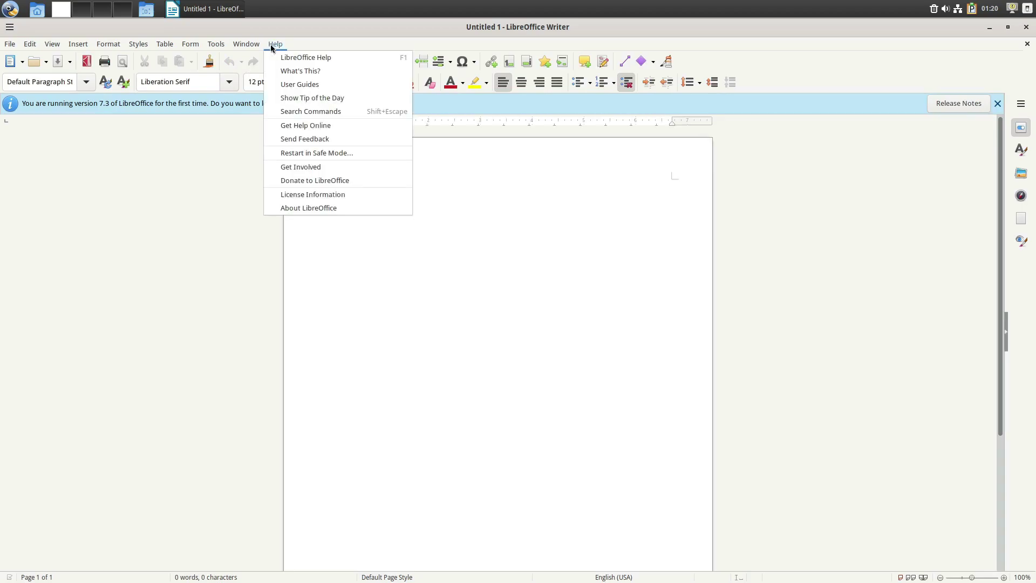
pyautogui.click(312, 208)
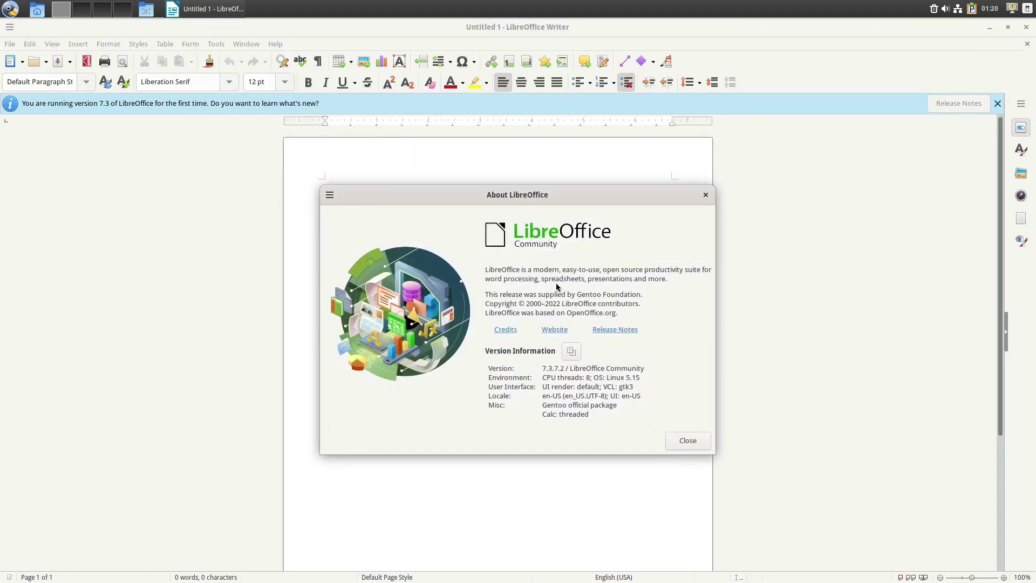
pyautogui.click(688, 440)
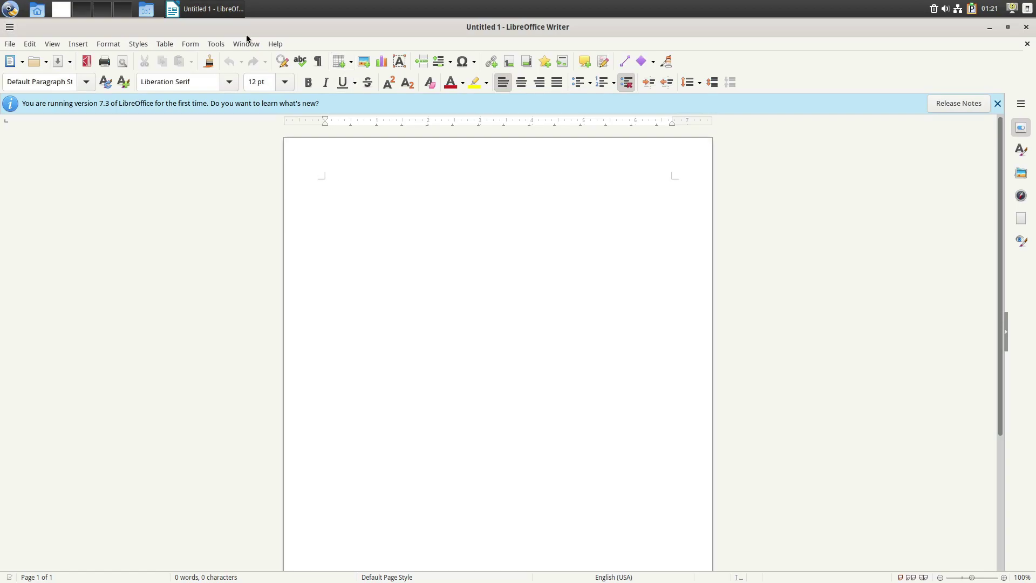
pyautogui.click(275, 44)
pyautogui.click(329, 208)
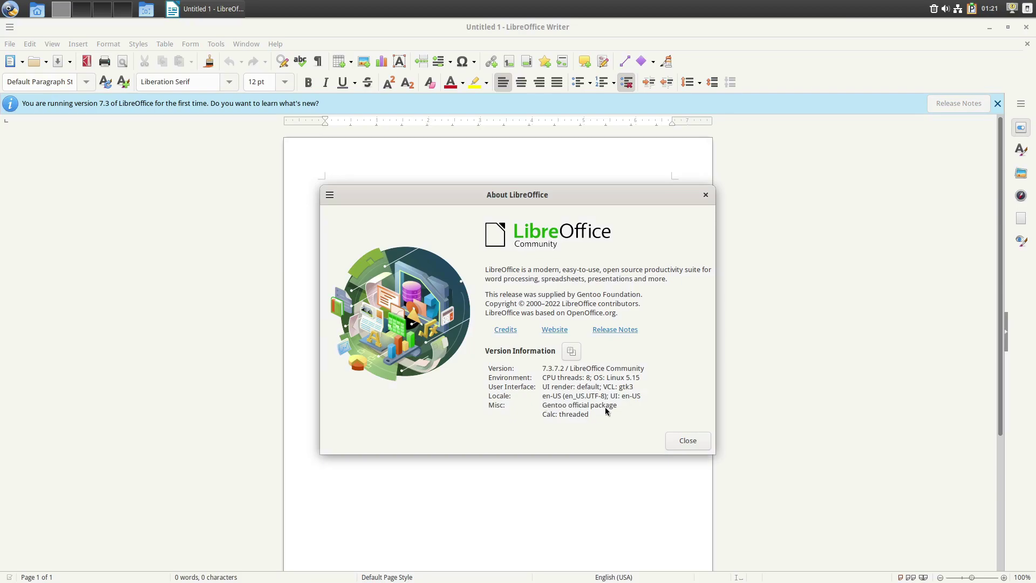
pyautogui.click(701, 441)
pyautogui.click(5, 42)
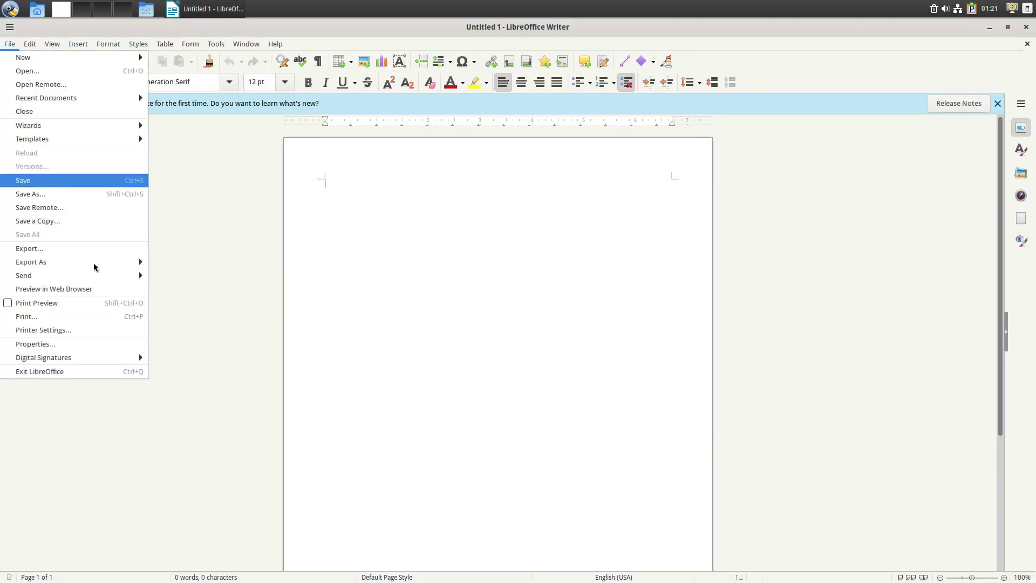
pyautogui.click(76, 371)
# Launch System Monitor, examine the file systems, resource usage and processes, and close it
pyautogui.click(9, 14)
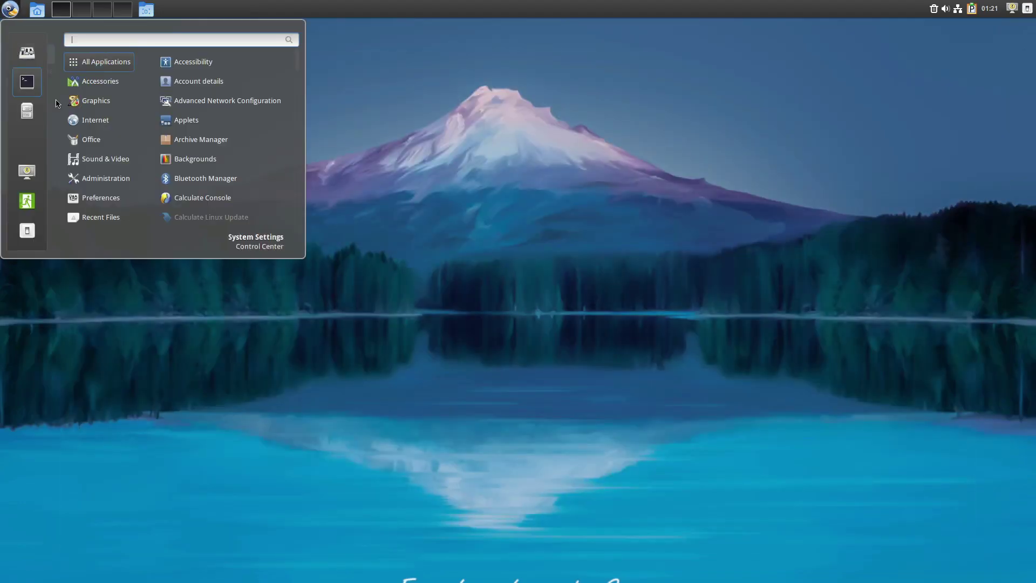
pyautogui.moveTo(108, 169)
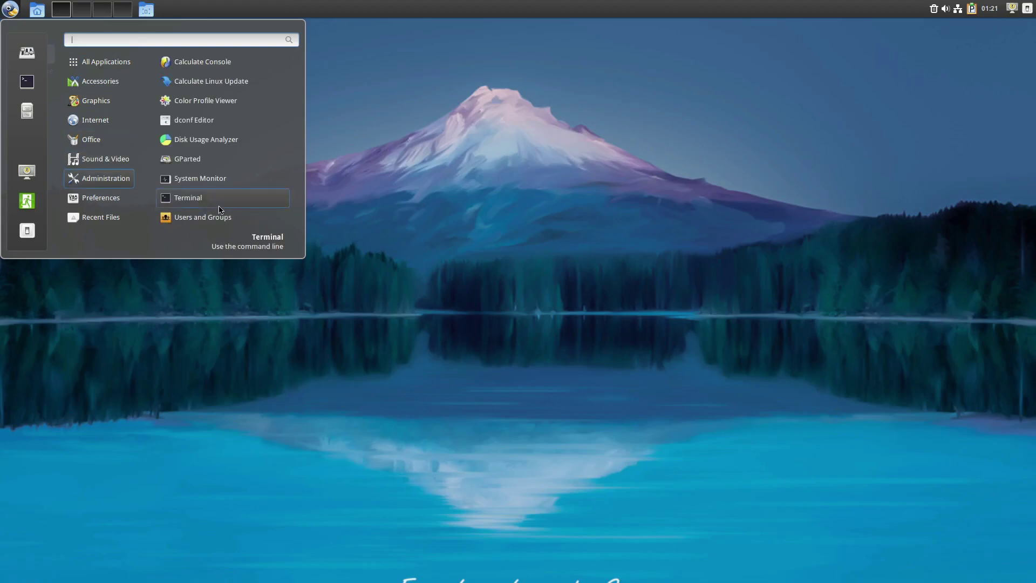
pyautogui.click(218, 180)
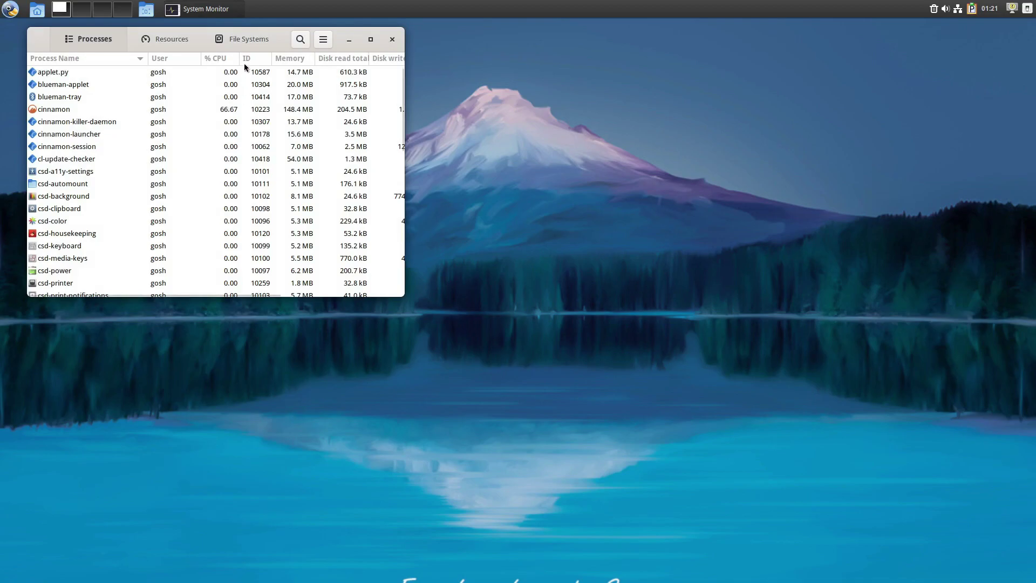
pyautogui.click(243, 46)
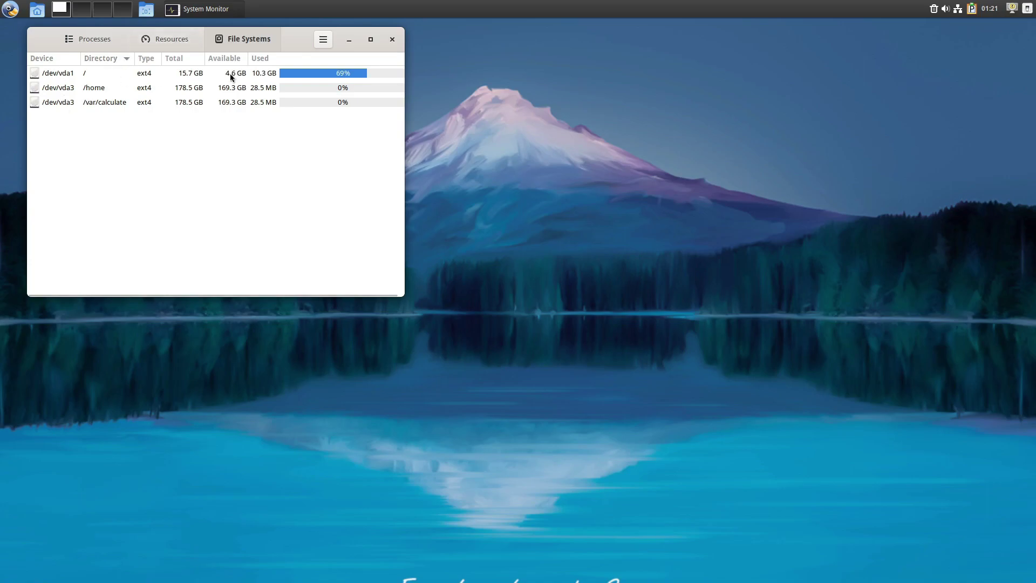
pyautogui.moveTo(296, 40); pyautogui.dragTo(356, 160)
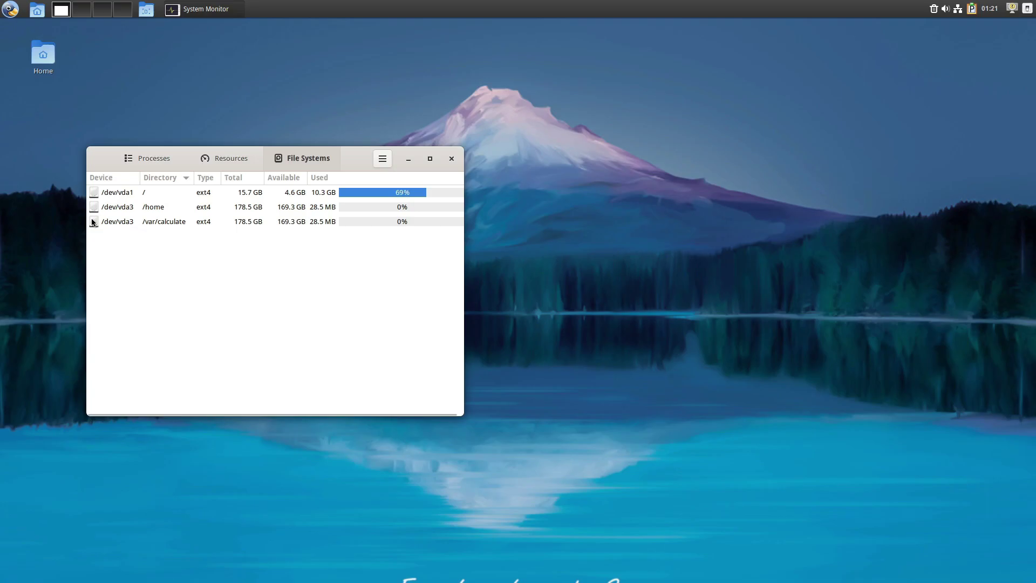
pyautogui.click(206, 159)
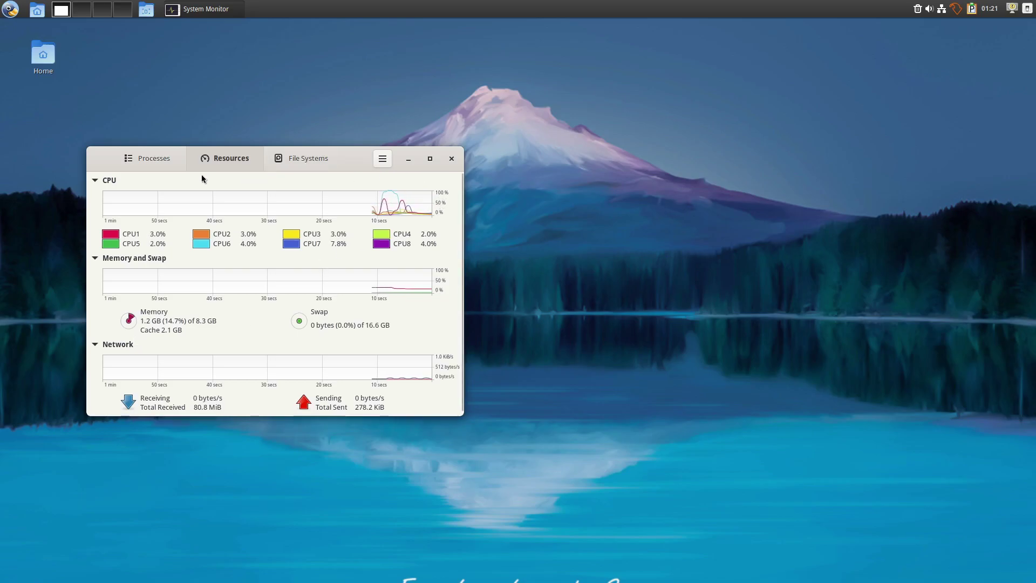
pyautogui.click(161, 162)
pyautogui.click(452, 158)
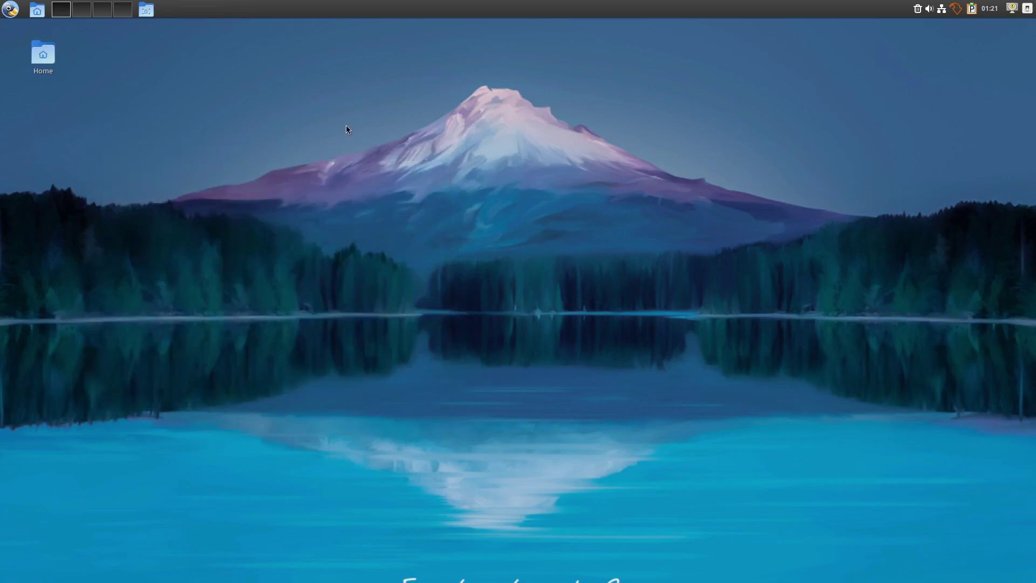
# Launch Calculate Linux Update, reposition its window toward the middle of the desktop, and run the system update
pyautogui.click(15, 10)
pyautogui.click(114, 183)
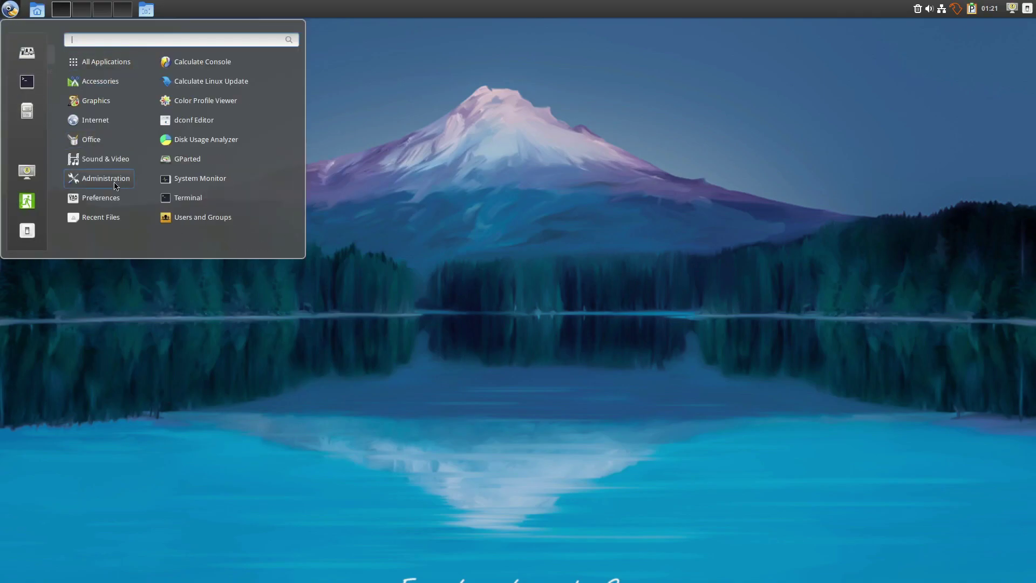
pyautogui.click(223, 81)
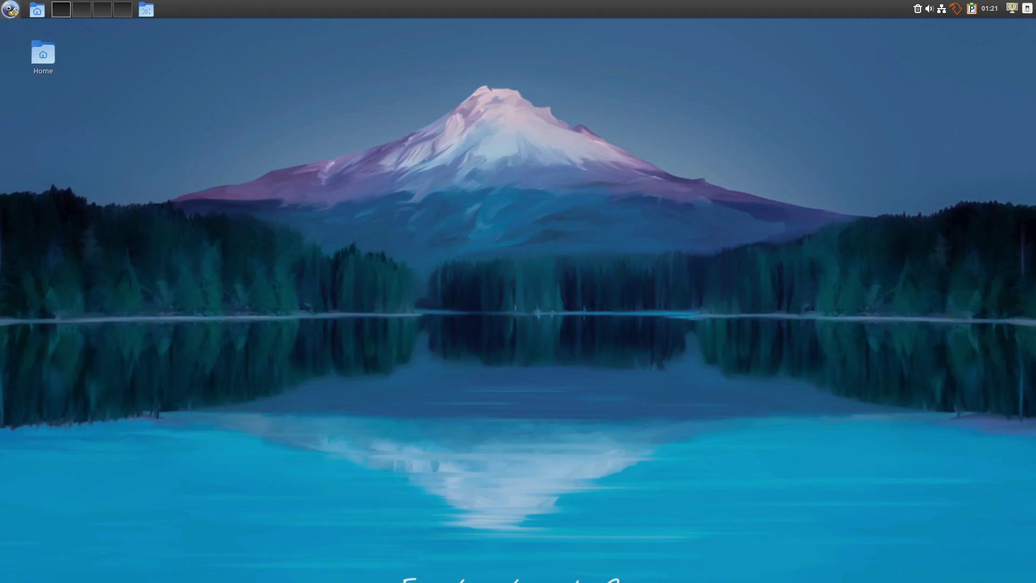
pyautogui.click(11, 9)
pyautogui.moveTo(96, 200)
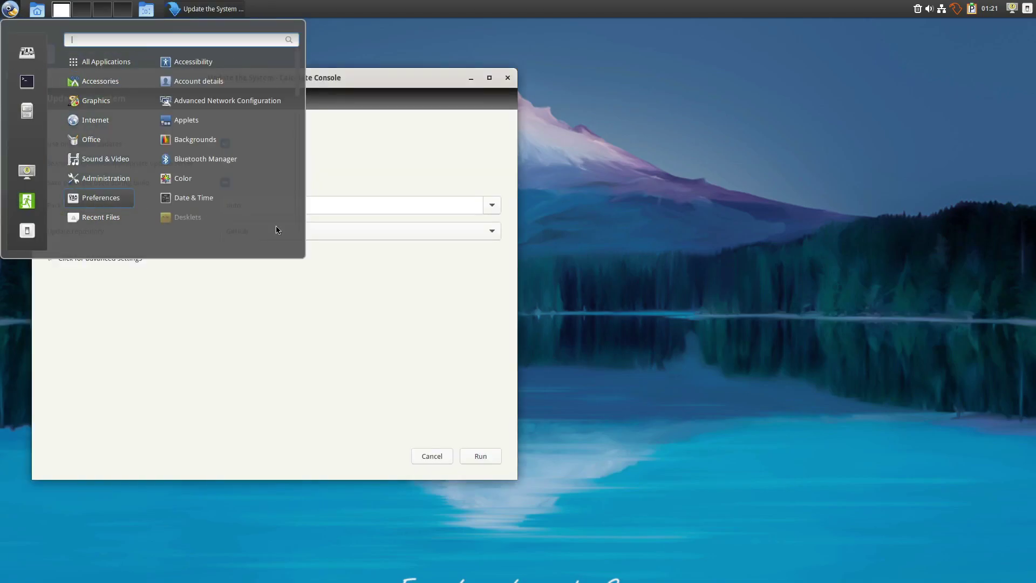
pyautogui.click(366, 100)
pyautogui.moveTo(264, 84); pyautogui.dragTo(560, 123)
pyautogui.click(792, 491)
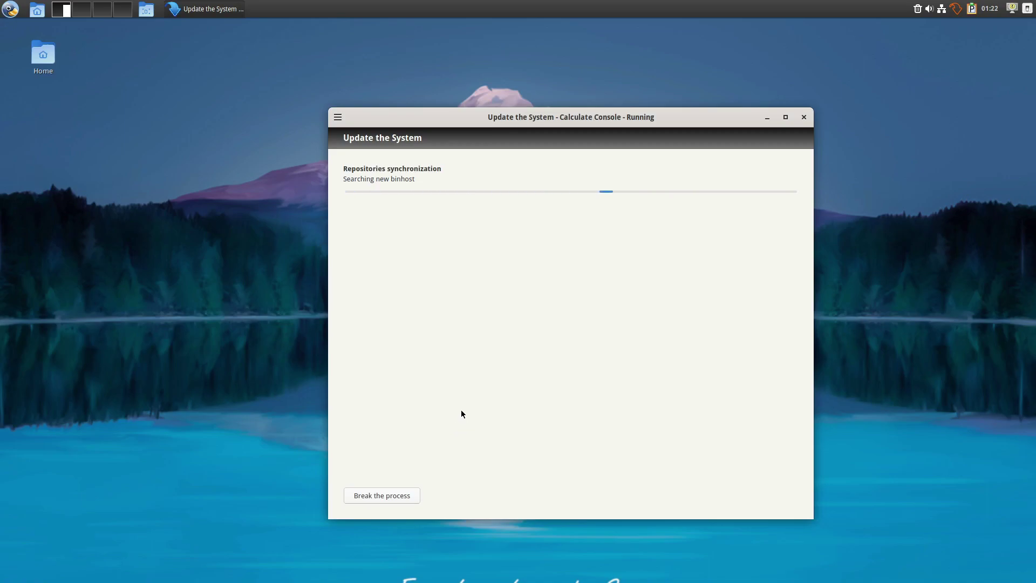
# Browse the administration and preferences applications while the update runs, launch Calculate Console, and connect it to the local server
pyautogui.click(17, 10)
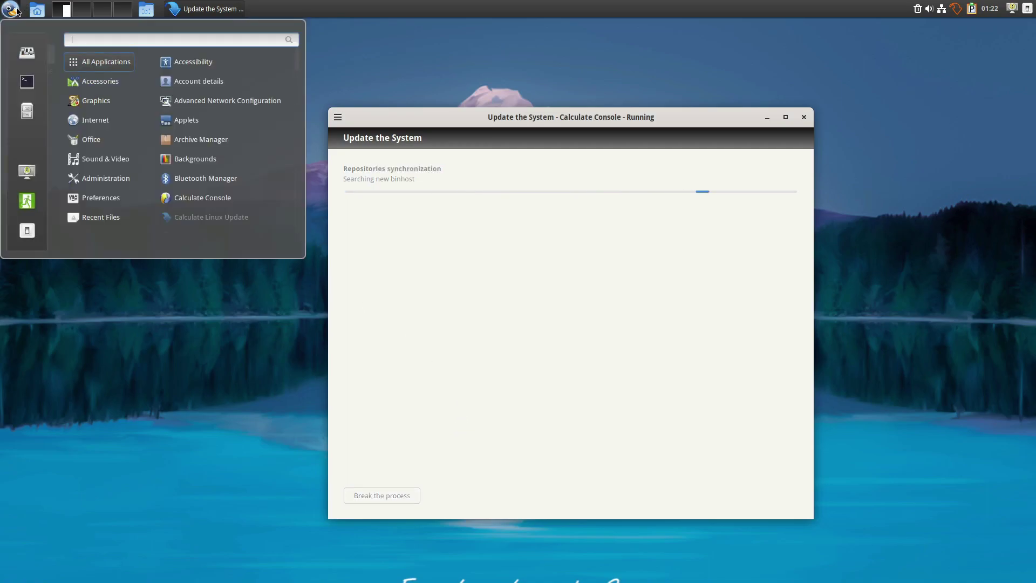
pyautogui.moveTo(106, 178)
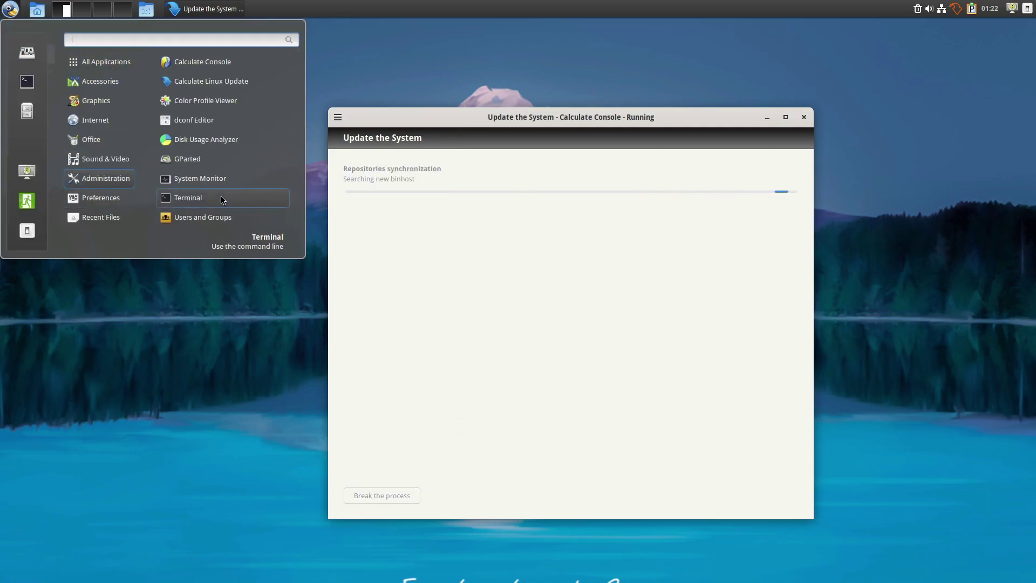
pyautogui.moveTo(101, 198)
pyautogui.scroll(-4, 189, 196)
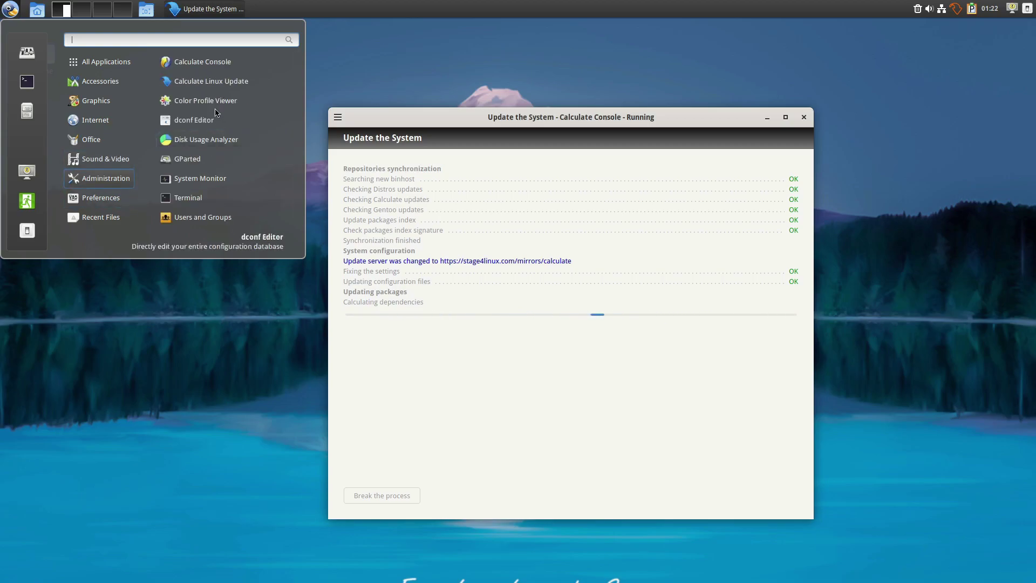
pyautogui.click(194, 69)
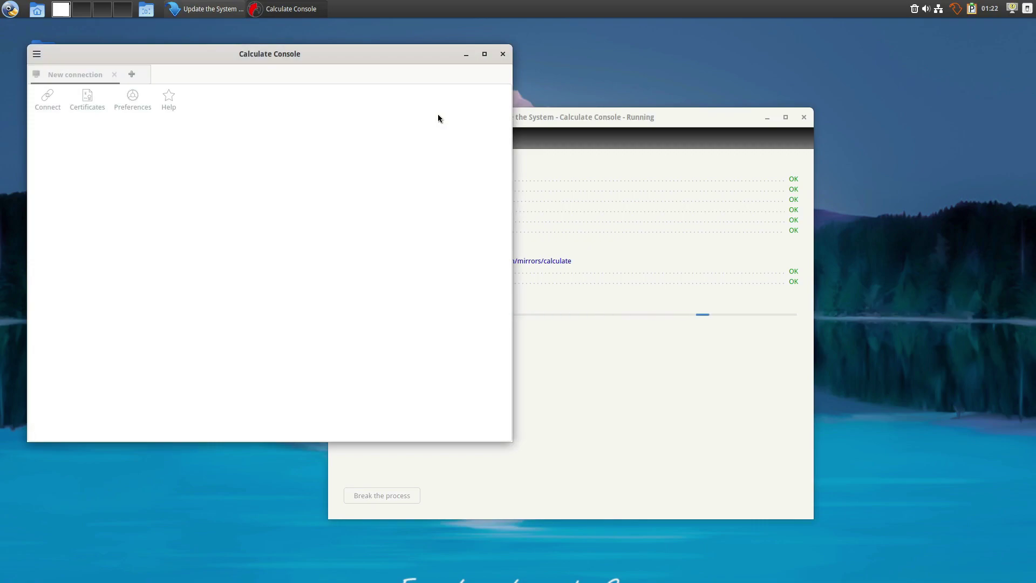
pyautogui.click(48, 98)
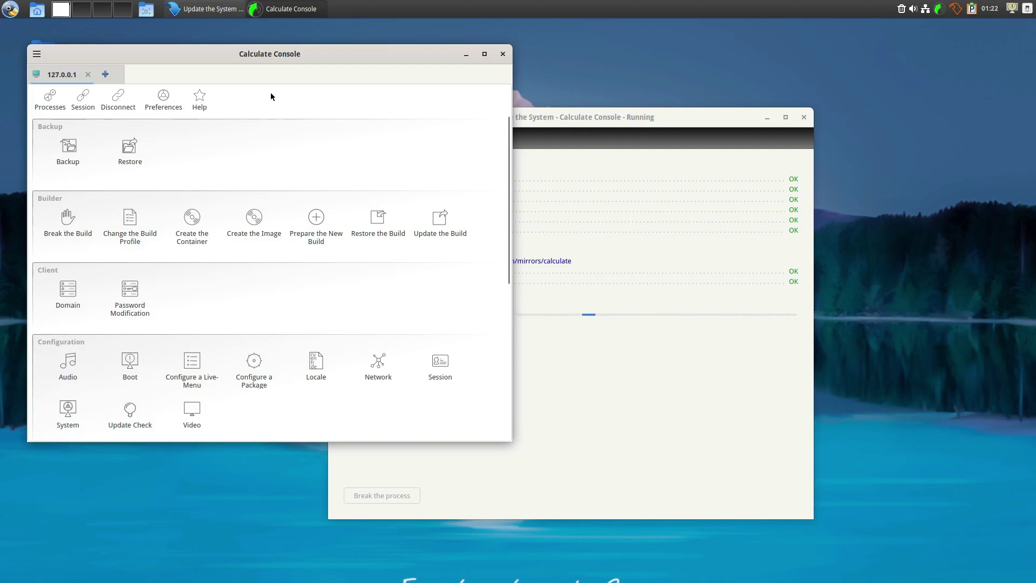
# Look through the GUI and Other preferences of Calculate Console and close them without making changes
pyautogui.click(162, 98)
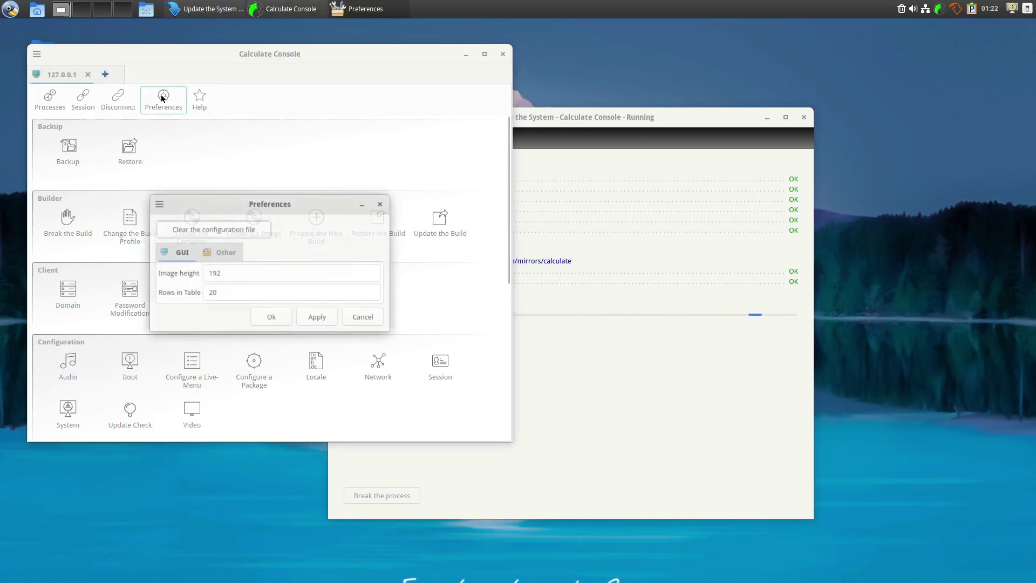
pyautogui.click(215, 251)
pyautogui.click(179, 252)
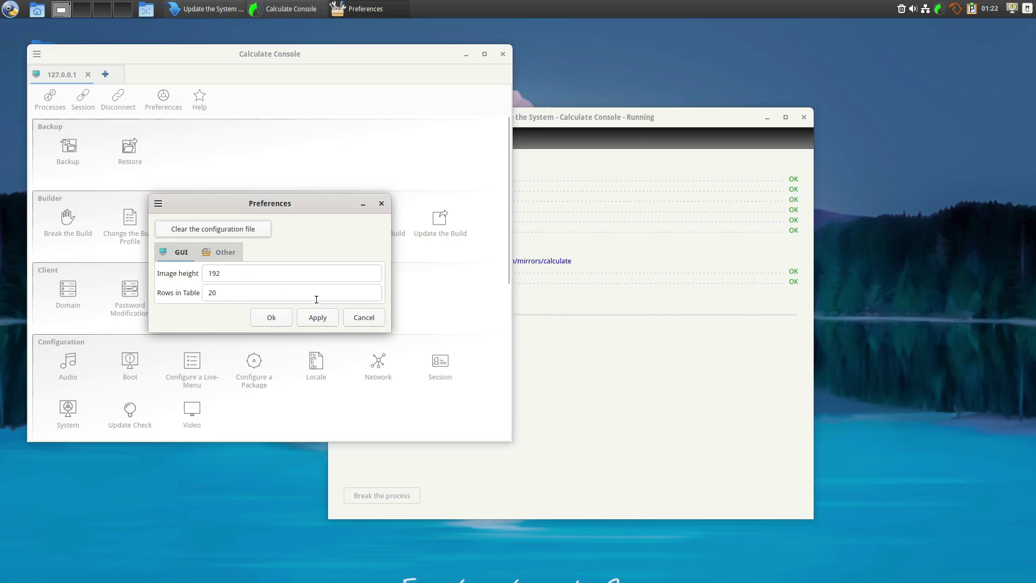
pyautogui.click(364, 317)
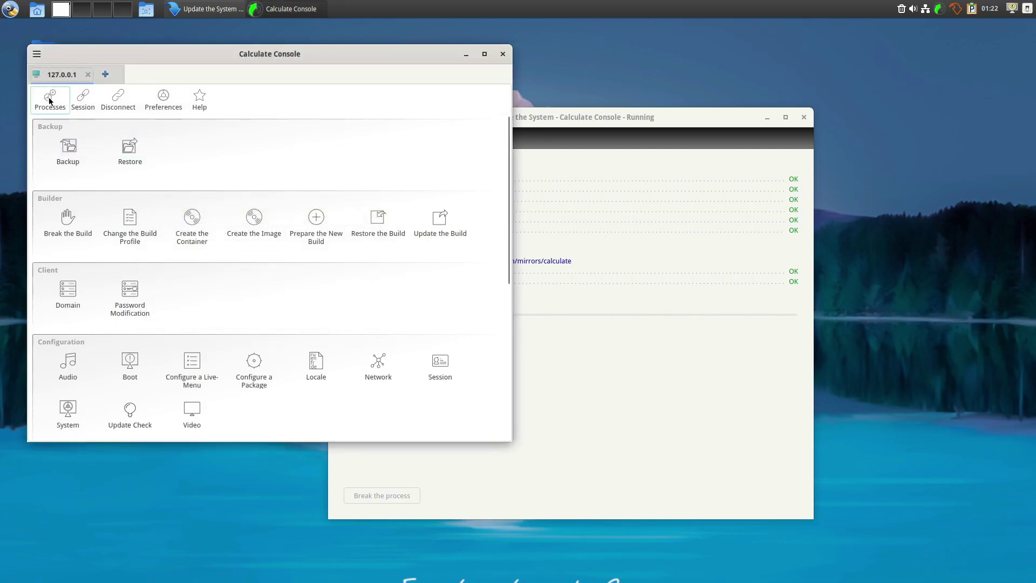
pyautogui.click(163, 98)
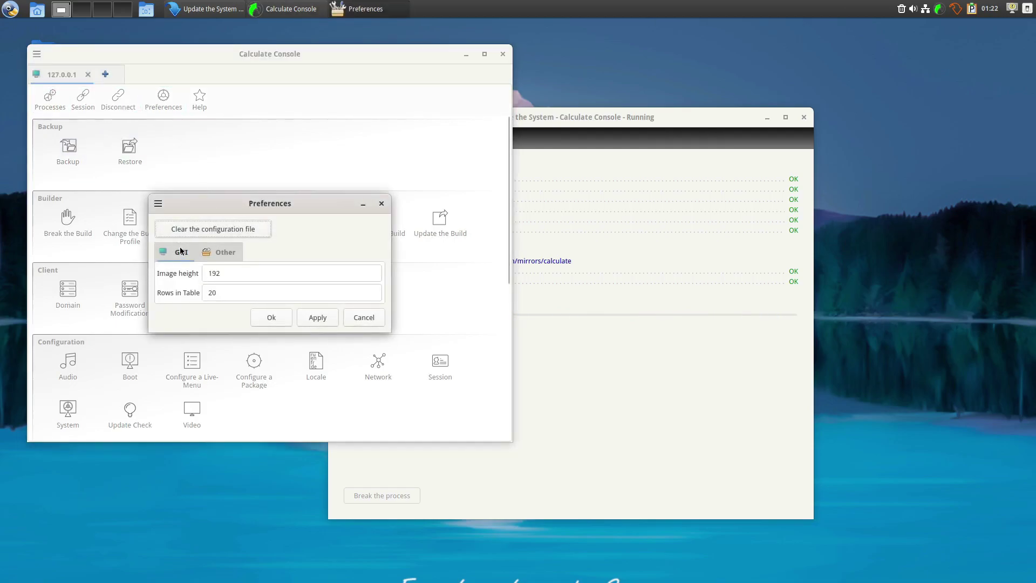
pyautogui.click(212, 252)
pyautogui.click(181, 253)
pyautogui.click(363, 318)
pyautogui.click(36, 54)
pyautogui.click(128, 60)
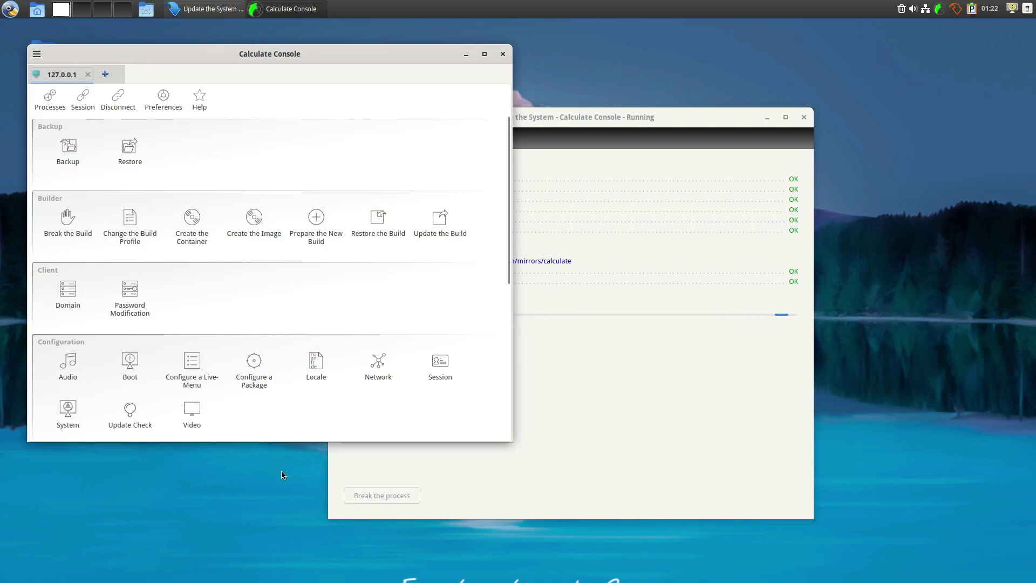
# Set the default audio card to HDA Intel, Generic Analog in the advanced Audio configuration and save it
pyautogui.click(54, 364)
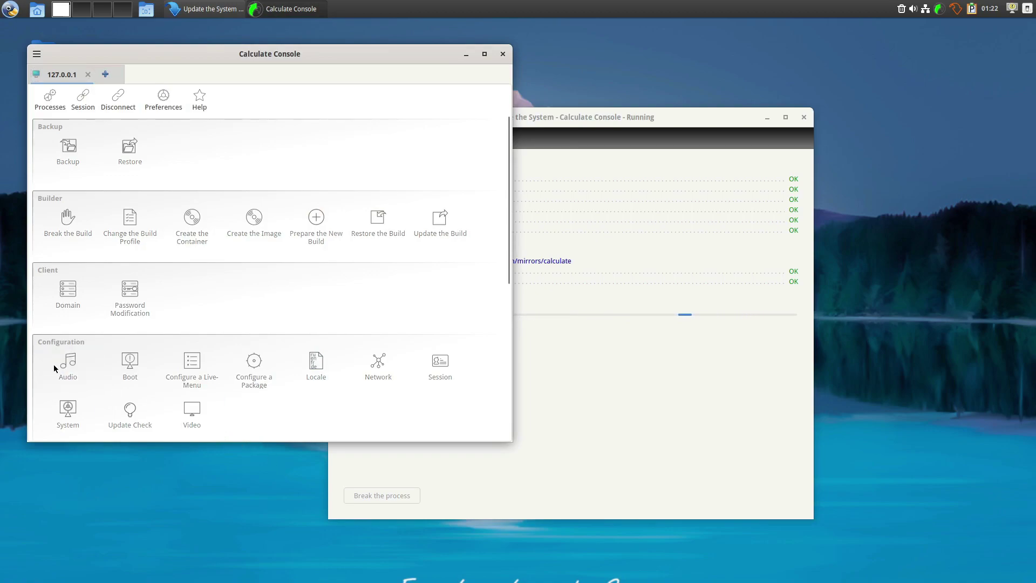
pyautogui.click(103, 201)
pyautogui.click(309, 227)
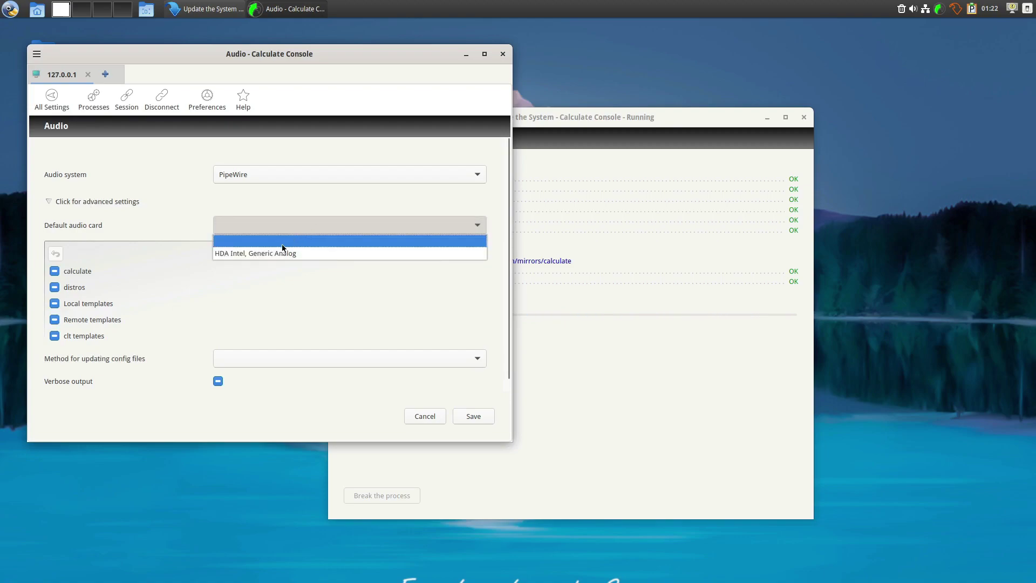
pyautogui.click(264, 251)
pyautogui.click(491, 416)
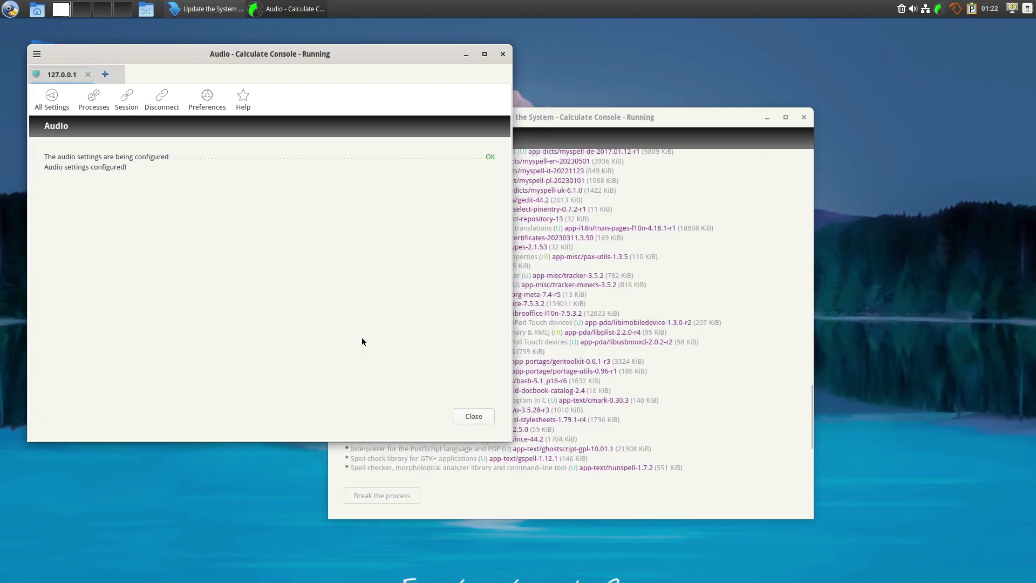
# Move the Update the System window aside, look through its package list, and return Calculate Console to all settings
pyautogui.click(587, 369)
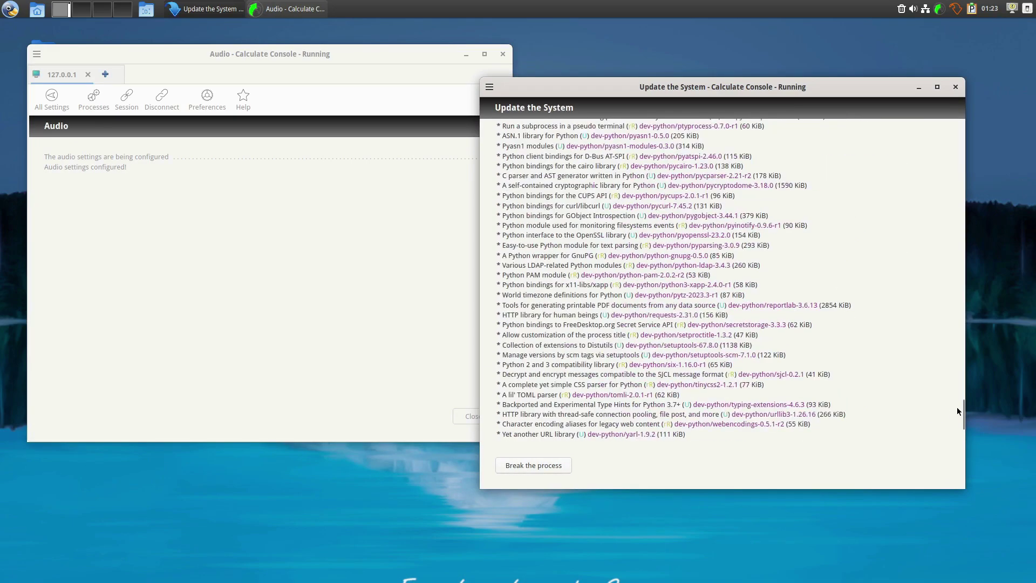
pyautogui.scroll(5, 575, 396)
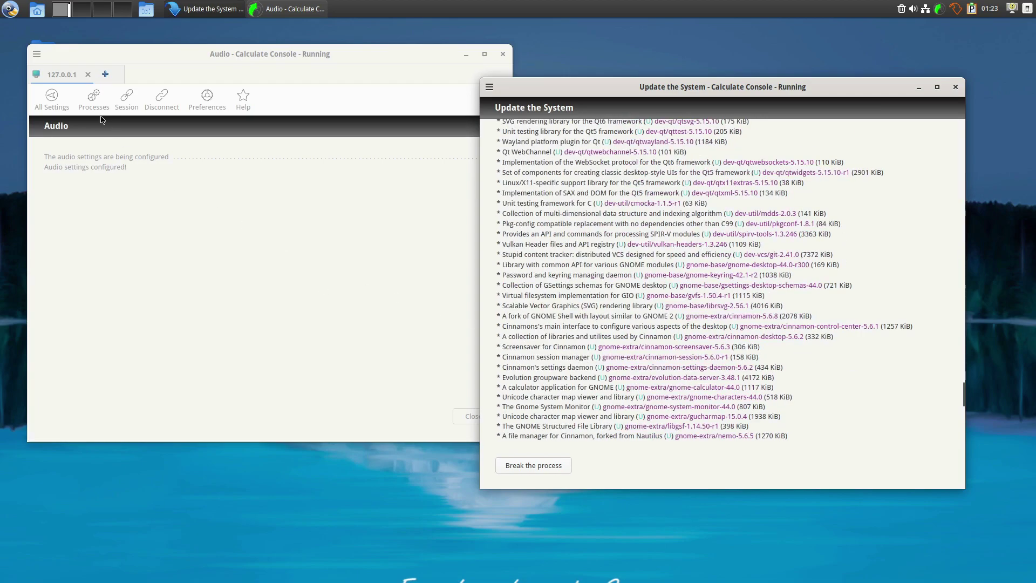
pyautogui.click(55, 103)
pyautogui.click(55, 102)
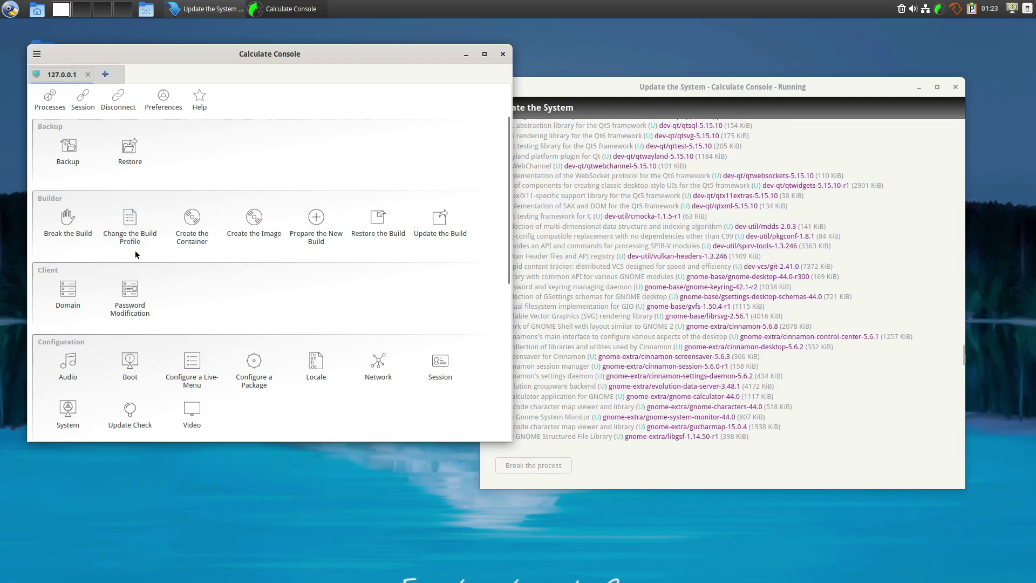
# Inspect the Create the Image and System pages of Calculate Console without changing any options
pyautogui.click(254, 222)
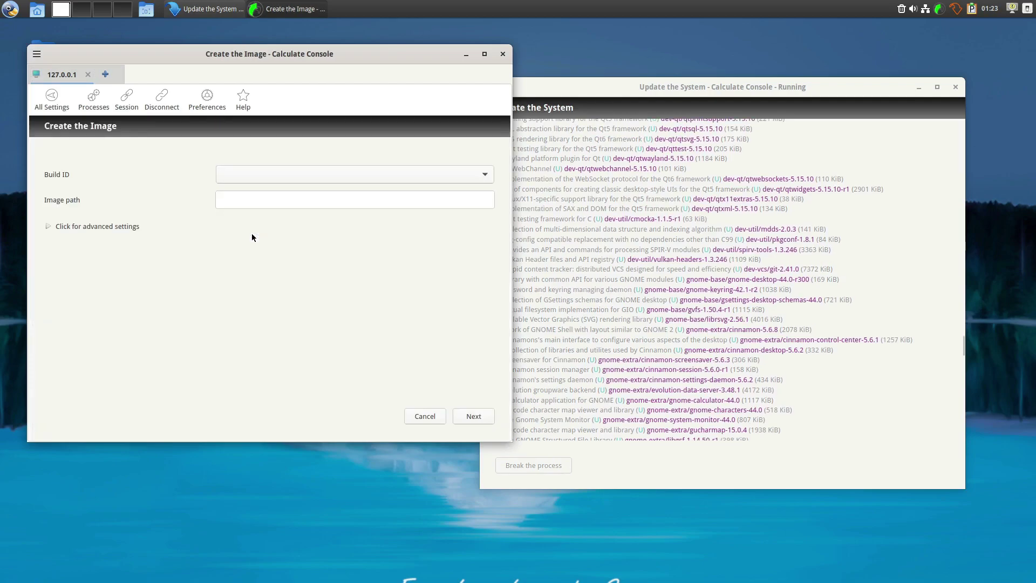
pyautogui.click(482, 175)
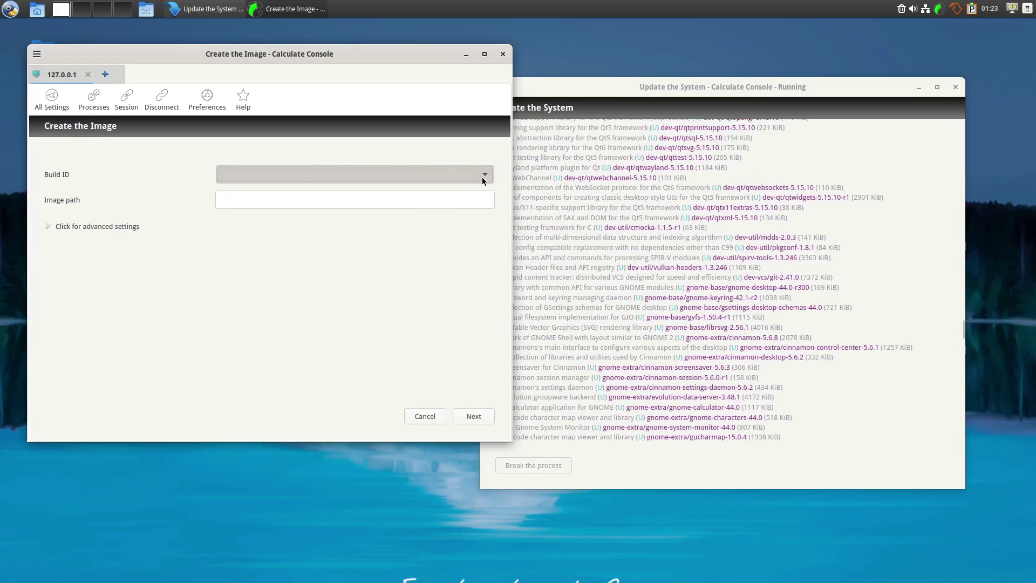
pyautogui.click(51, 100)
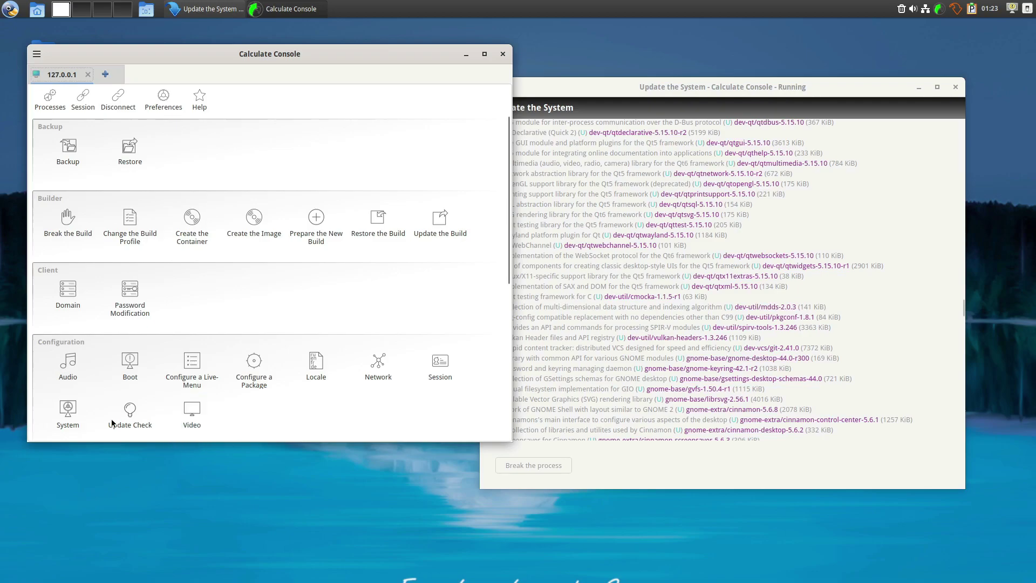
pyautogui.click(69, 415)
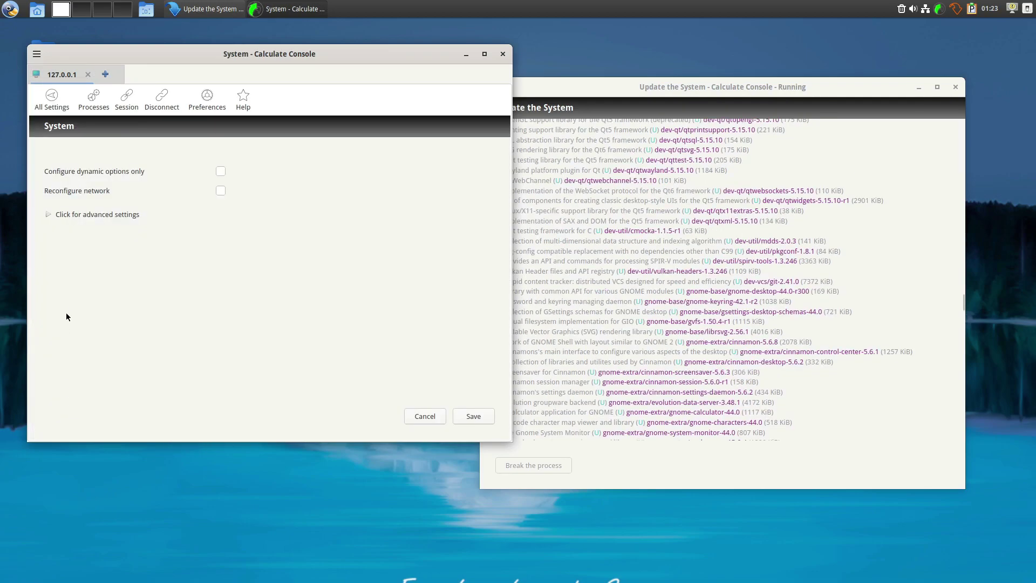
pyautogui.click(52, 107)
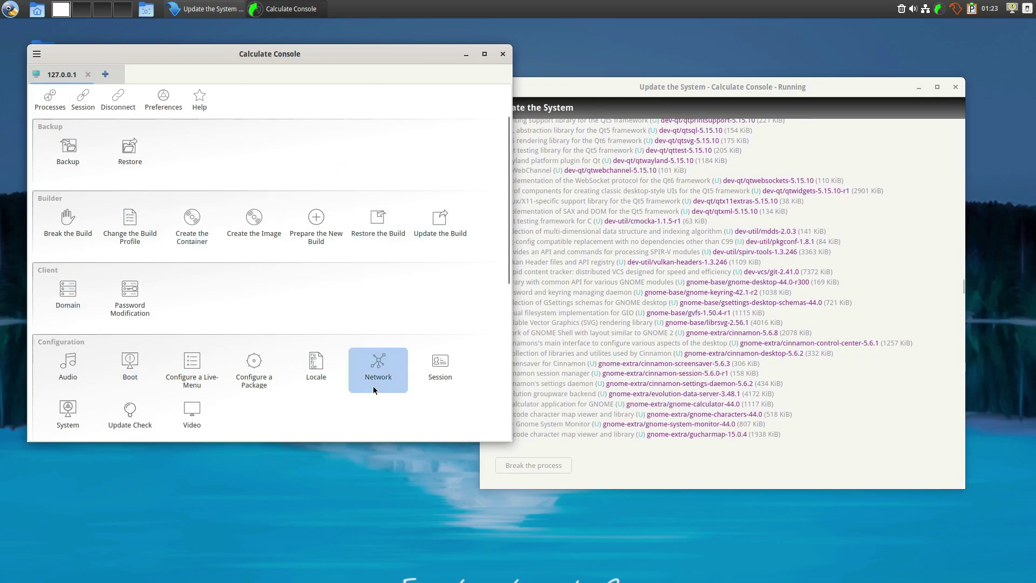
# Look at the help options of Calculate Console, checking its About entry, and close the console window
pyautogui.click(722, 260)
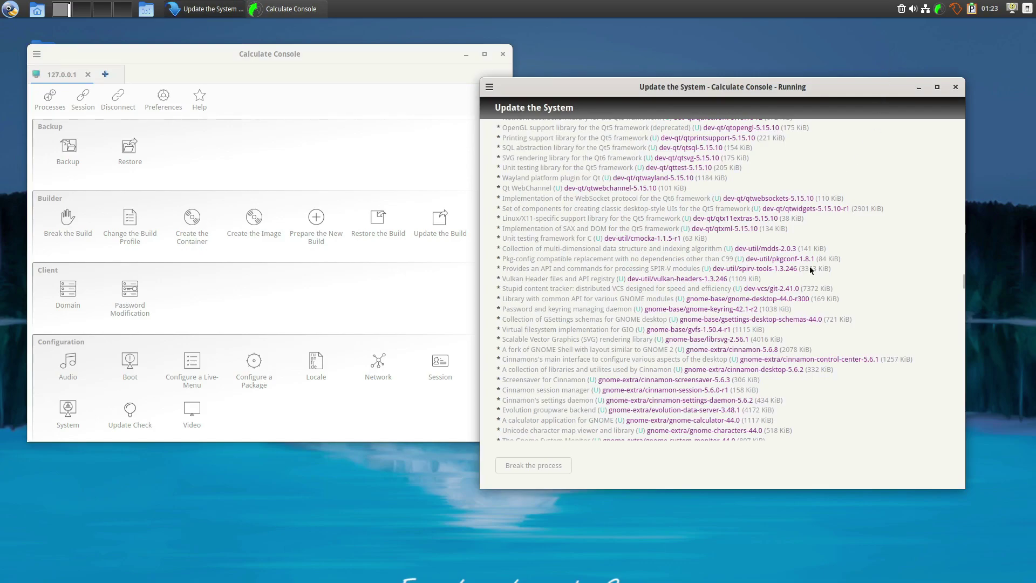
pyautogui.click(312, 127)
pyautogui.moveTo(414, 64); pyautogui.dragTo(358, 74)
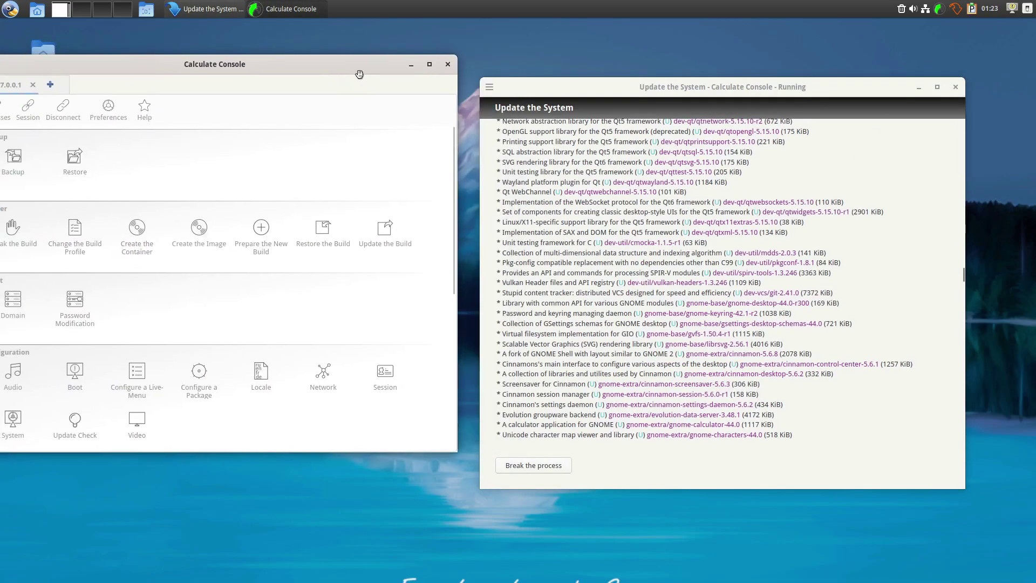
pyautogui.moveTo(160, 83); pyautogui.dragTo(225, 86)
pyautogui.click(213, 105)
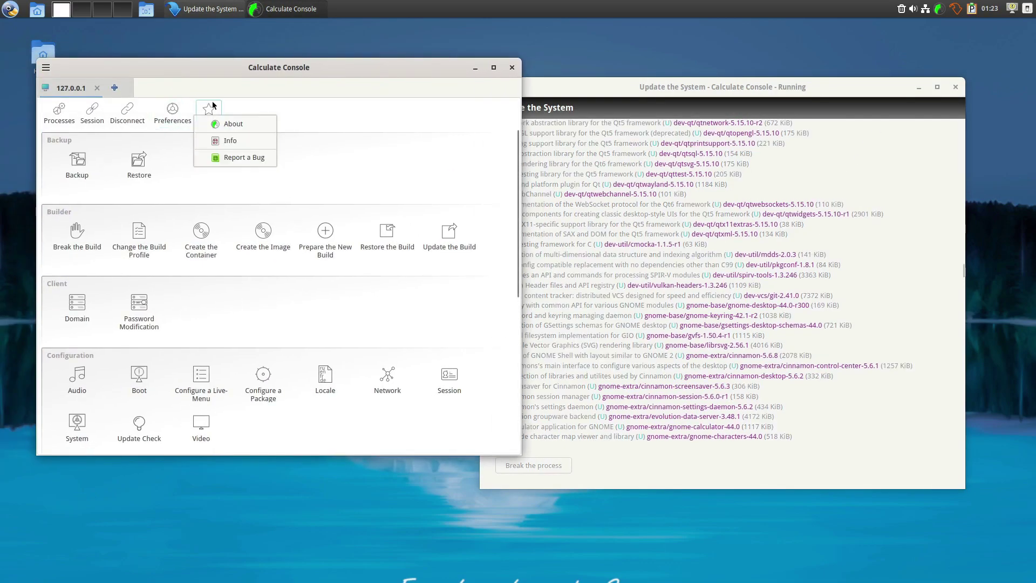
pyautogui.click(223, 123)
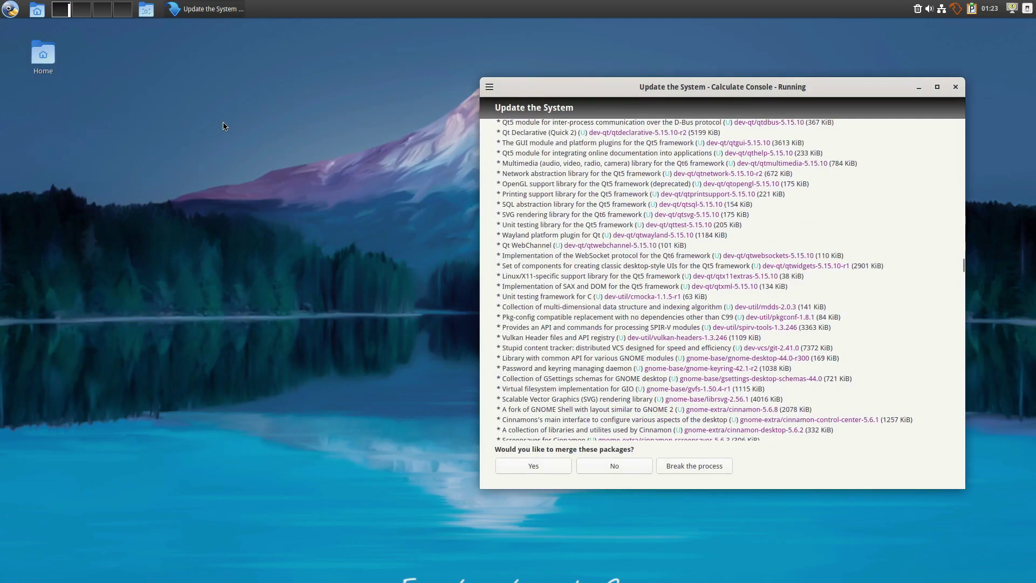
# Bring the update window toward the middle of the desktop, agree to merge the listed packages, and go to the end of the log
pyautogui.moveTo(636, 94); pyautogui.dragTo(490, 57)
pyautogui.scroll(-15, 491, 292)
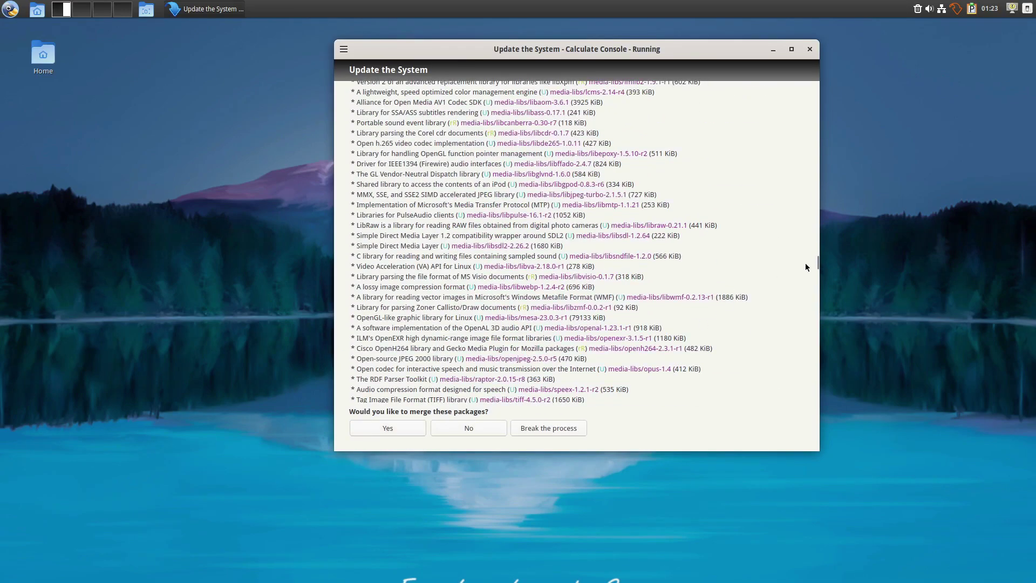
pyautogui.click(370, 426)
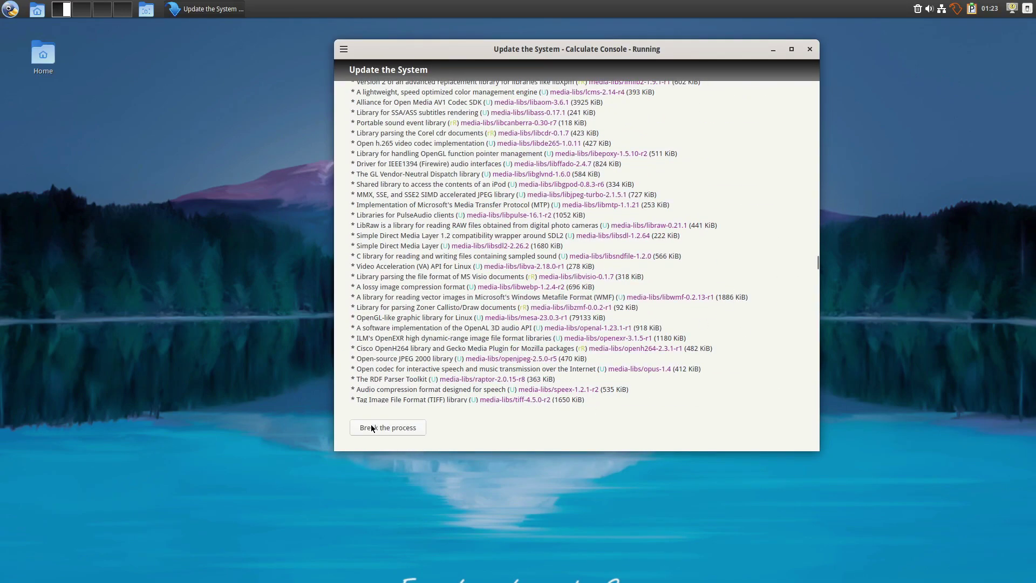
pyautogui.moveTo(817, 262); pyautogui.dragTo(804, 439)
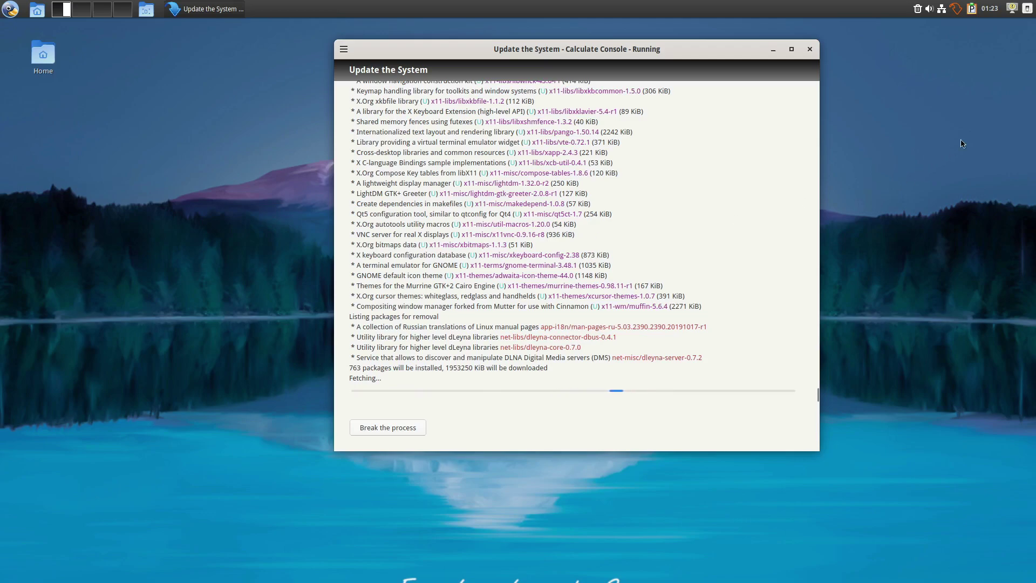
# Check the system volume control and the Calendar applet's configuration, closing them without making changes
pyautogui.click(931, 13)
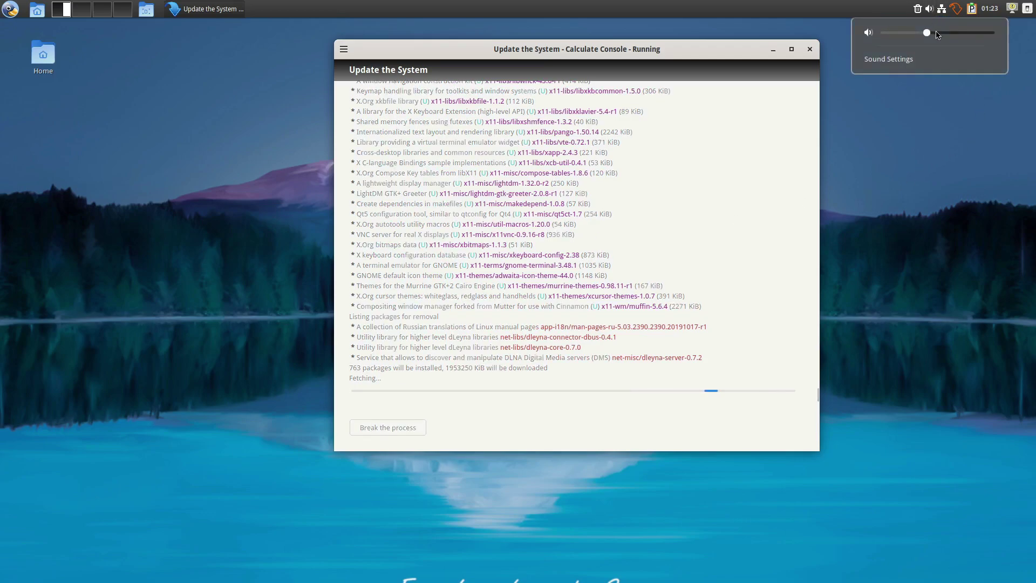
pyautogui.click(984, 14)
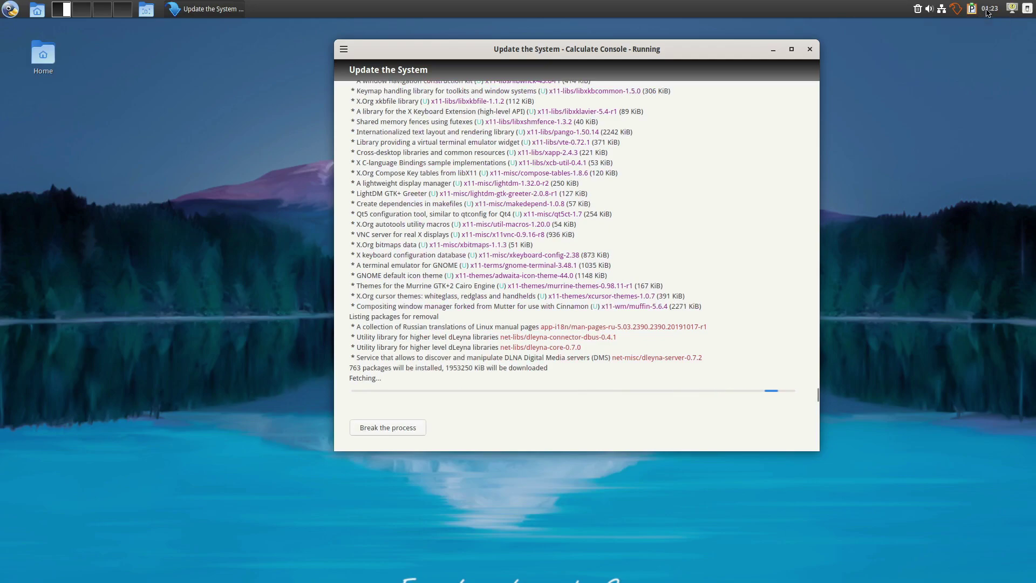
pyautogui.rightClick(985, 12)
pyautogui.click(982, 47)
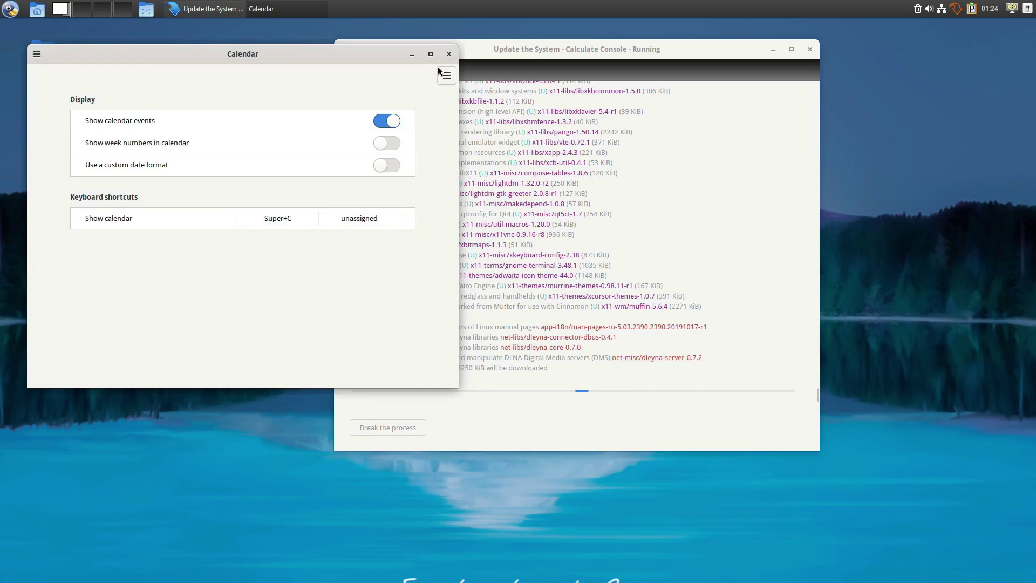
pyautogui.click(36, 54)
pyautogui.click(36, 54)
pyautogui.click(448, 54)
# Move the update window aside, review the Settings page of the Display preferences, and close them unchanged
pyautogui.moveTo(443, 52); pyautogui.dragTo(643, 101)
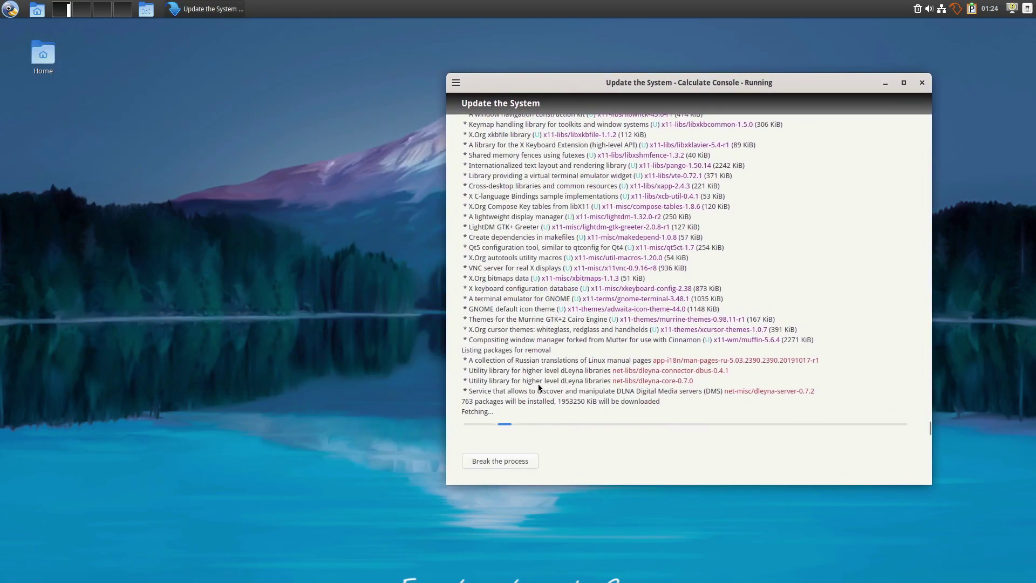
pyautogui.rightClick(200, 238)
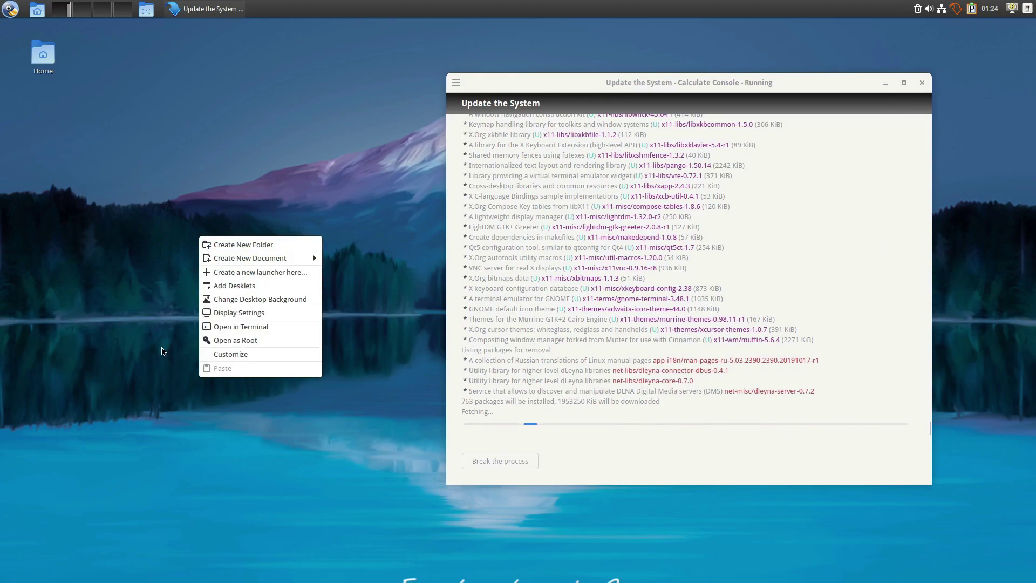
pyautogui.click(241, 316)
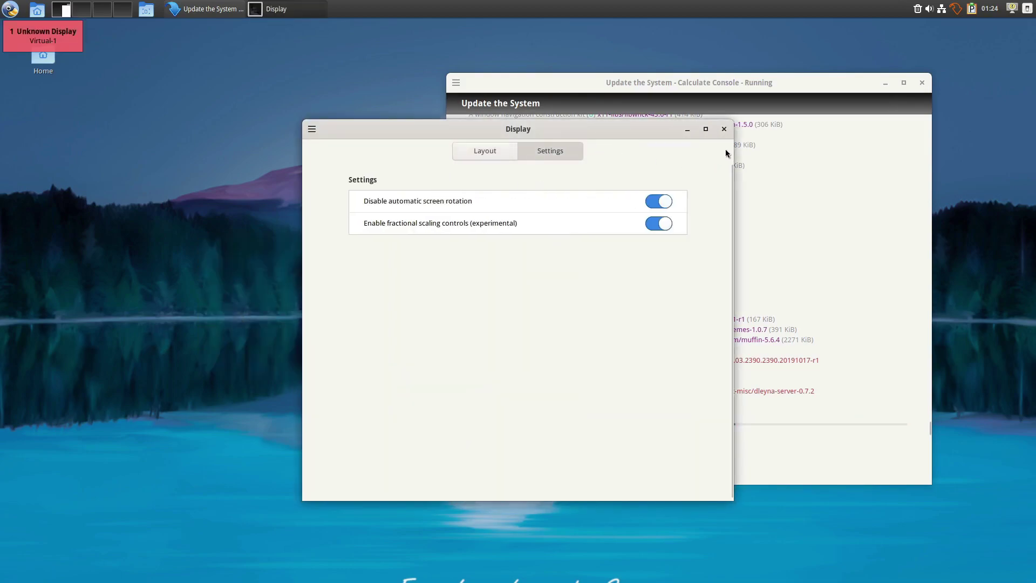
pyautogui.click(723, 129)
# Minimize the update window and open the desktop background preferences
pyautogui.click(884, 83)
pyautogui.rightClick(599, 156)
pyautogui.click(669, 218)
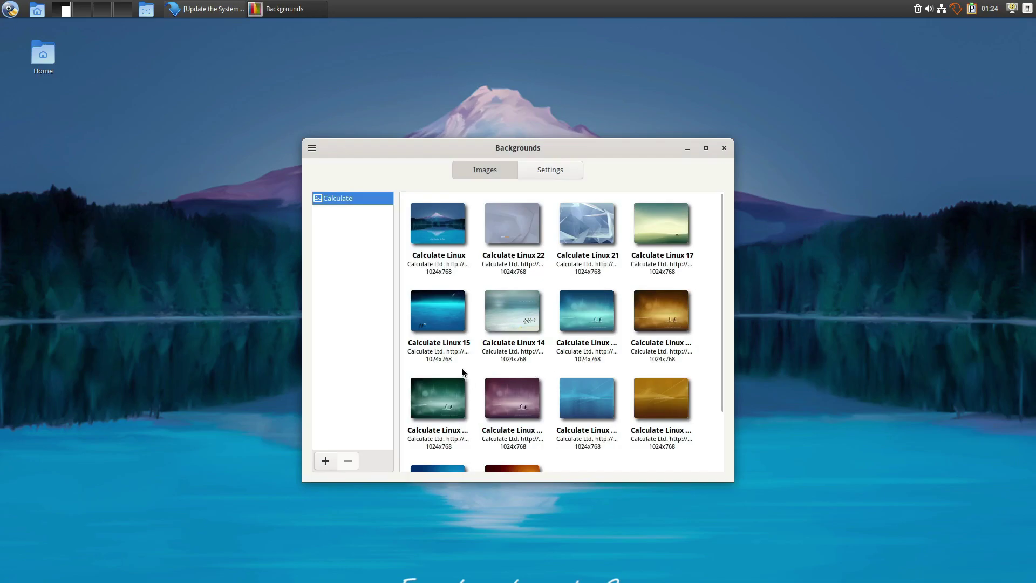
# Try the Calculate Linux 15 wallpaper and the golden-brown penguin wallpaper, moving the Backgrounds window aside to see the desktop
pyautogui.scroll(-3, 466, 378)
pyautogui.scroll(3, 469, 377)
pyautogui.click(440, 303)
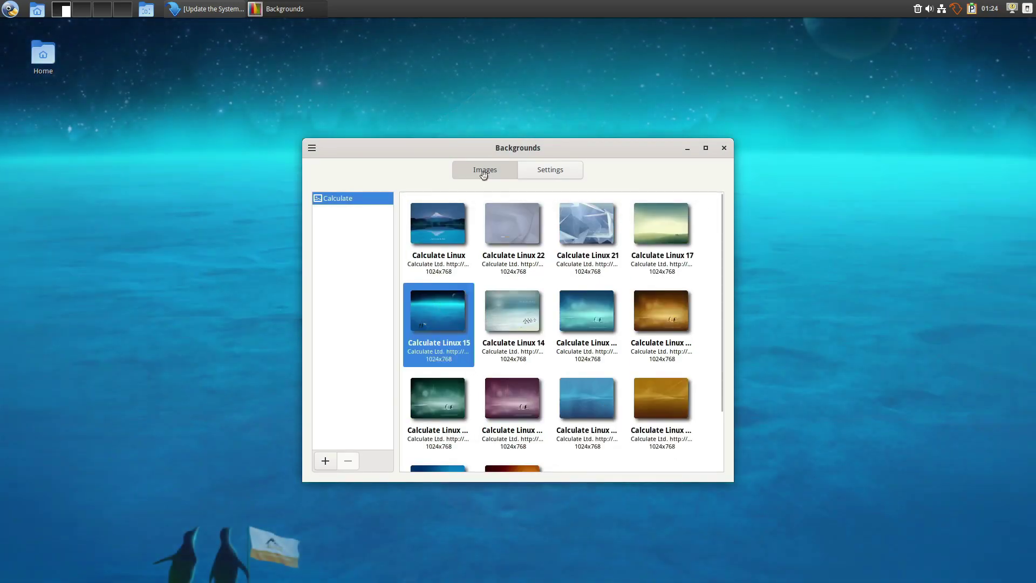
pyautogui.moveTo(503, 149); pyautogui.dragTo(379, 106)
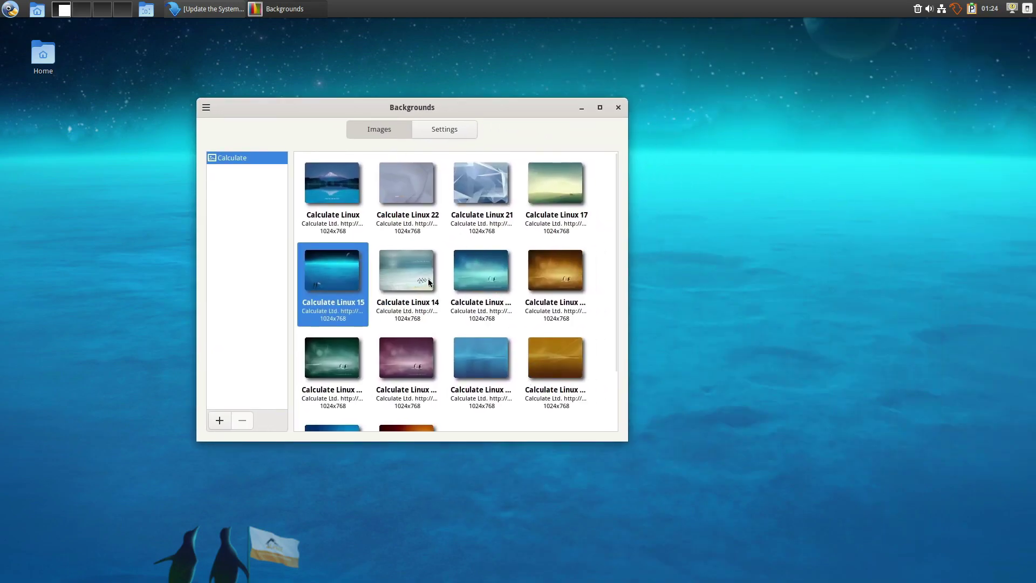
pyautogui.scroll(-3, 428, 282)
pyautogui.scroll(3, 479, 413)
pyautogui.click(539, 271)
pyautogui.moveTo(551, 112); pyautogui.dragTo(444, 116)
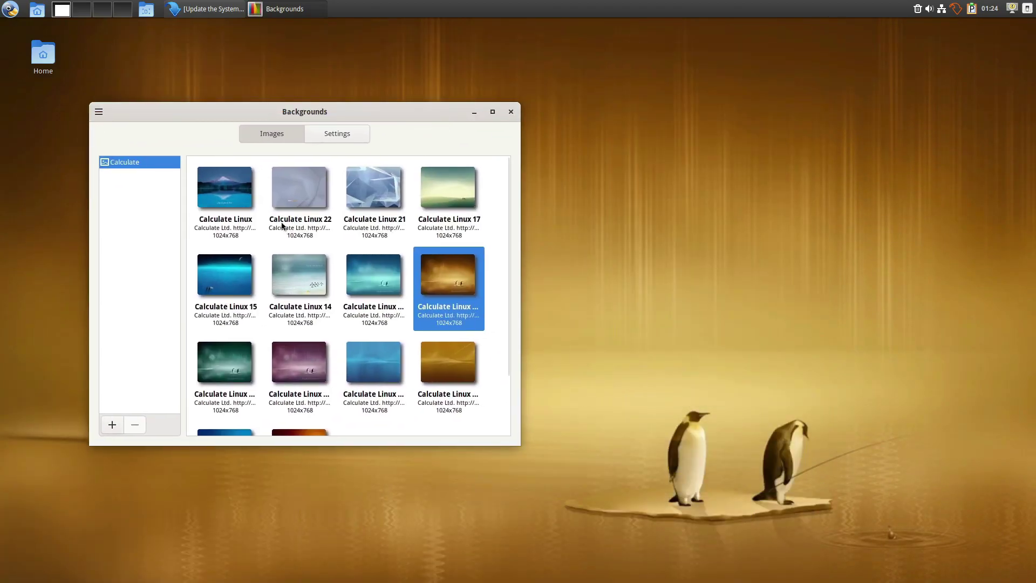
# Check the background settings, reapply the mountain-lake Calculate Linux wallpaper, and look through the remaining images
pyautogui.click(317, 140)
pyautogui.click(247, 133)
pyautogui.click(225, 188)
pyautogui.scroll(-3, 354, 323)
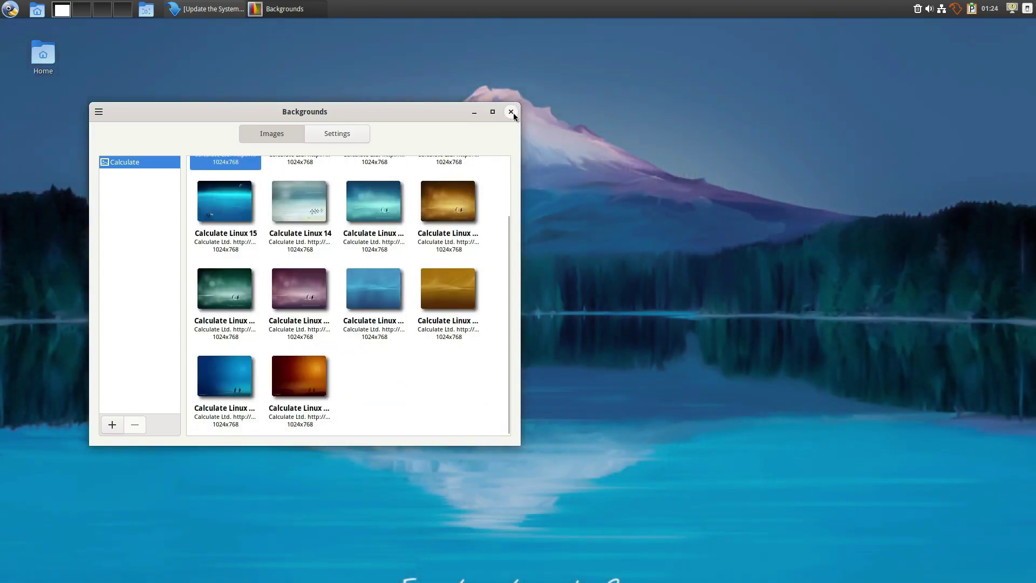
# Apply the Calculate Linux 22 wallpaper to the desktop and close the Backgrounds window
pyautogui.scroll(2, 318, 225)
pyautogui.click(318, 226)
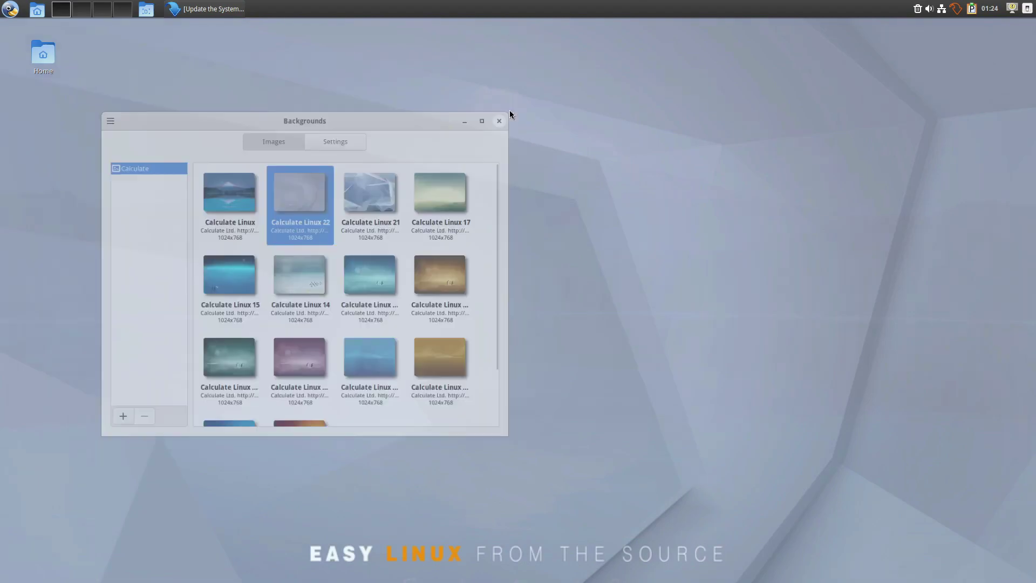
pyautogui.click(510, 113)
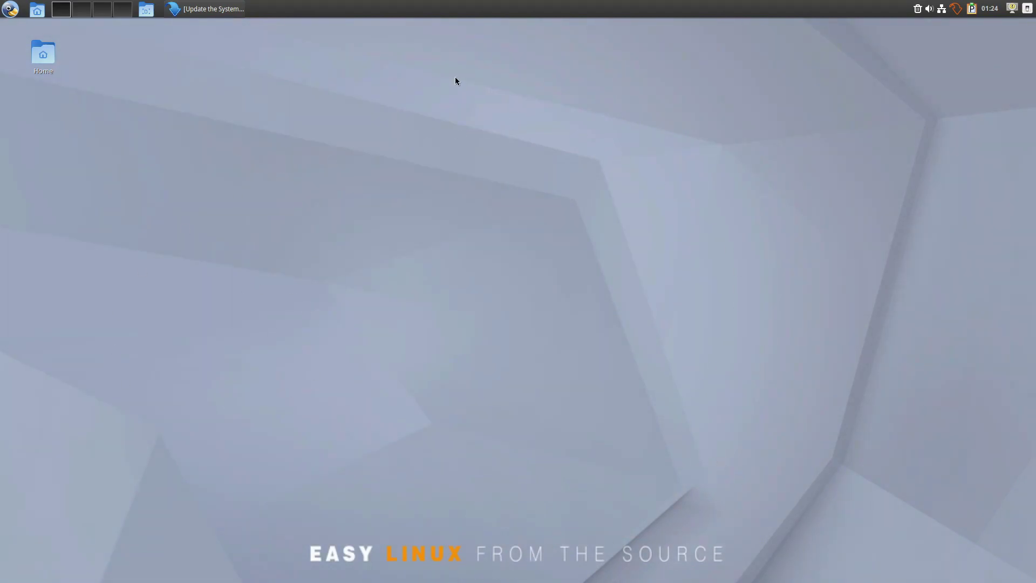
# Restore the minimized update window and look back through its package list while the packages are fetched
pyautogui.click(214, 7)
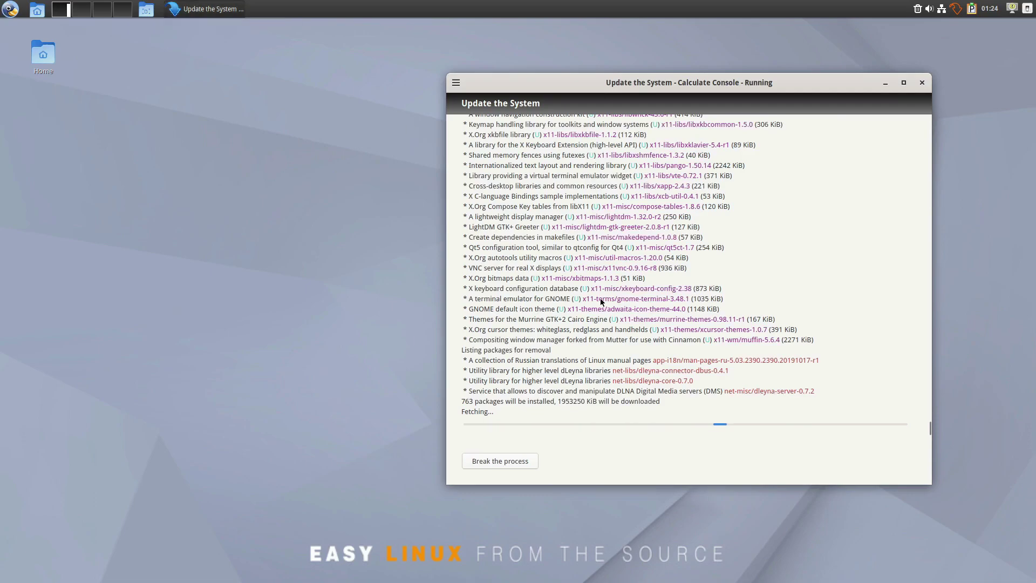
pyautogui.scroll(20, 593, 337)
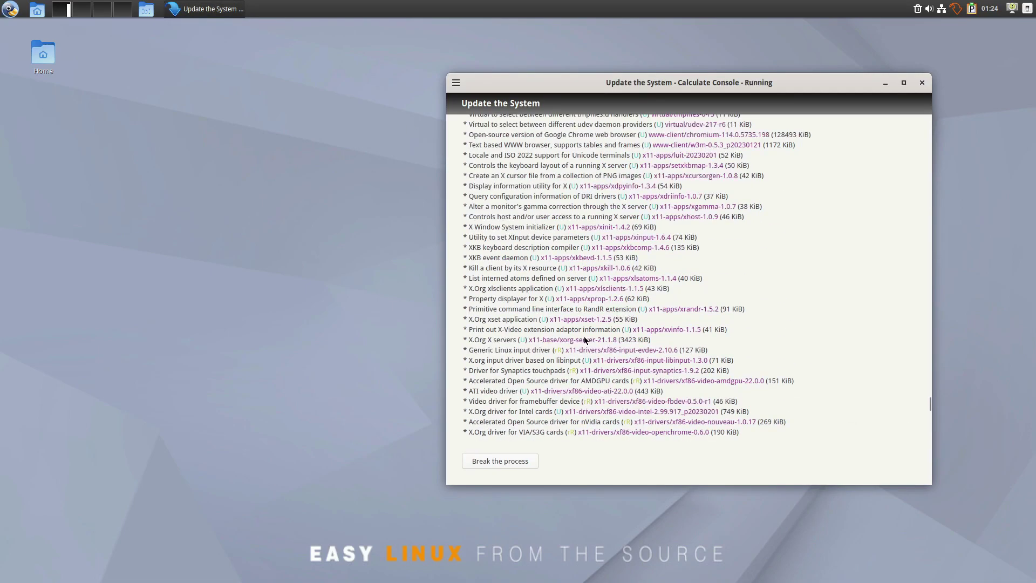
pyautogui.moveTo(928, 394); pyautogui.dragTo(928, 434)
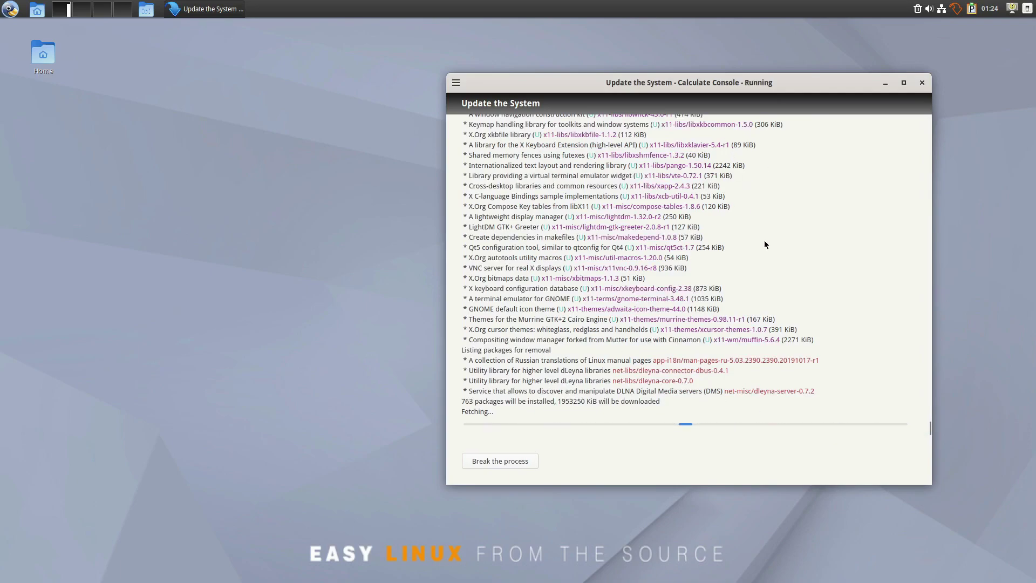
pyautogui.scroll(10, 862, 296)
pyautogui.scroll(9, 839, 367)
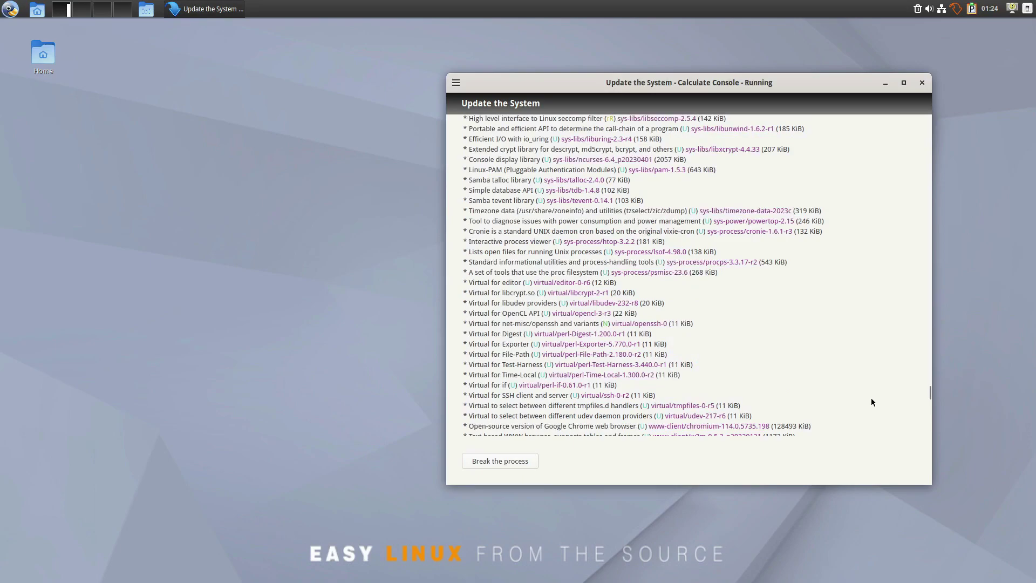
pyautogui.moveTo(930, 394); pyautogui.dragTo(894, 84)
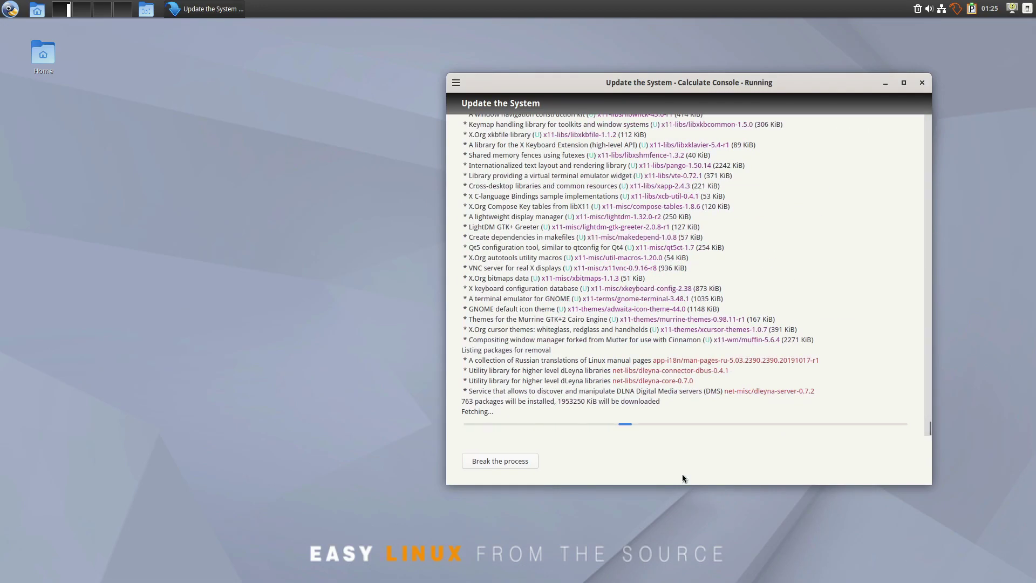
# Reposition the update window, open a terminal in front of it, and try to show the system information with neofetch
pyautogui.moveTo(662, 89); pyautogui.dragTo(558, 73)
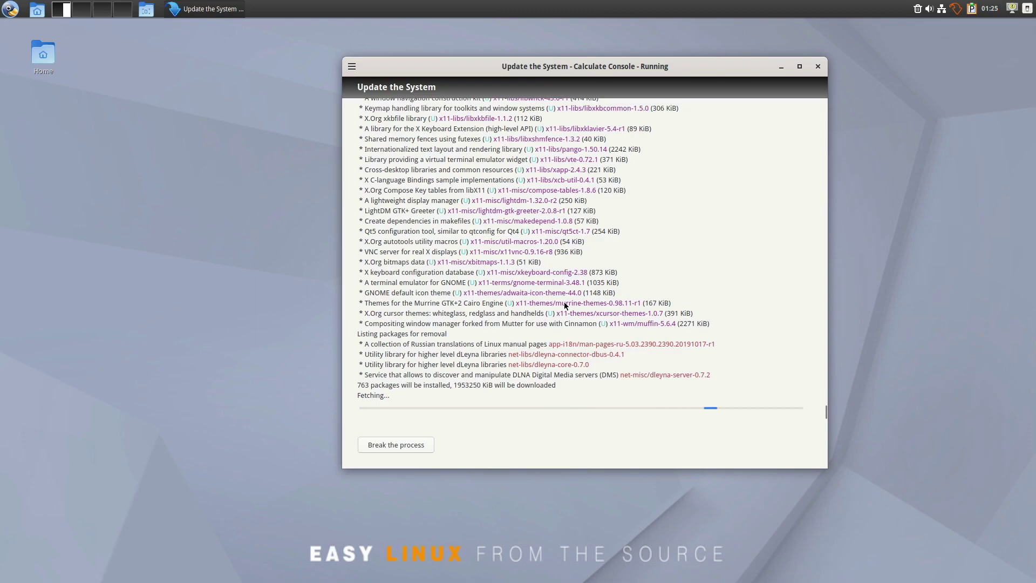
pyautogui.click(9, 11)
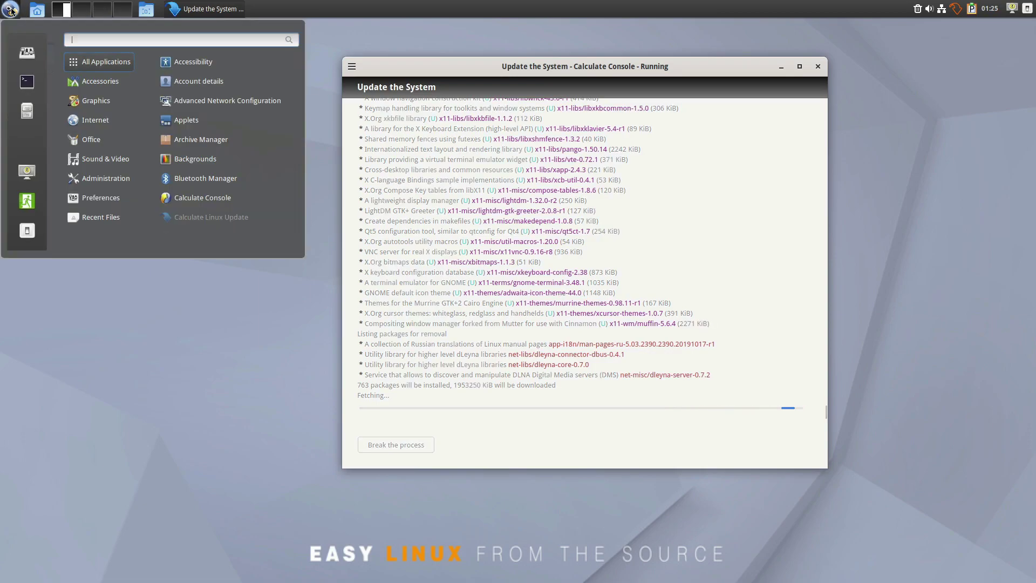
pyautogui.click(23, 83)
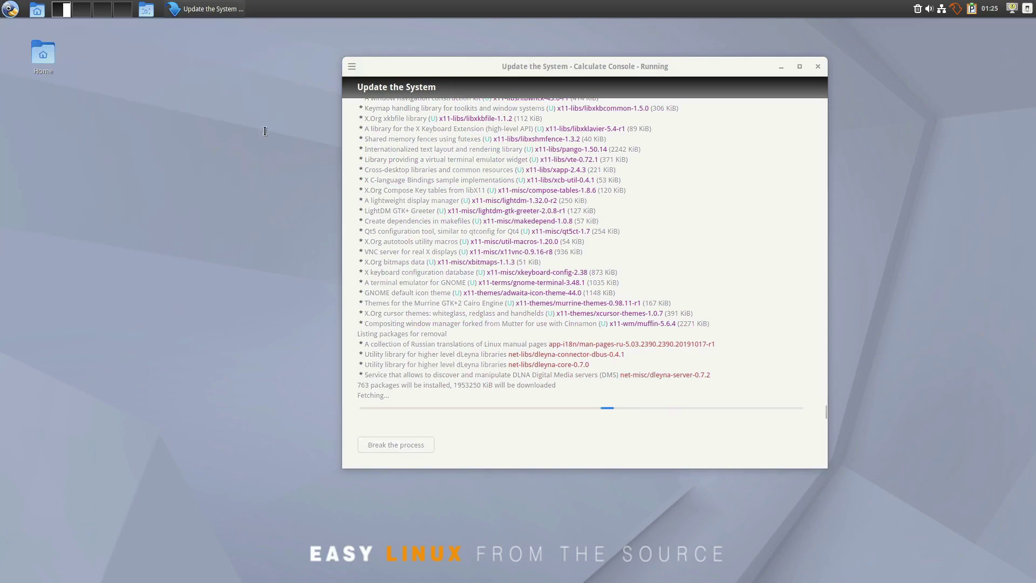
pyautogui.moveTo(256, 62); pyautogui.dragTo(692, 206)
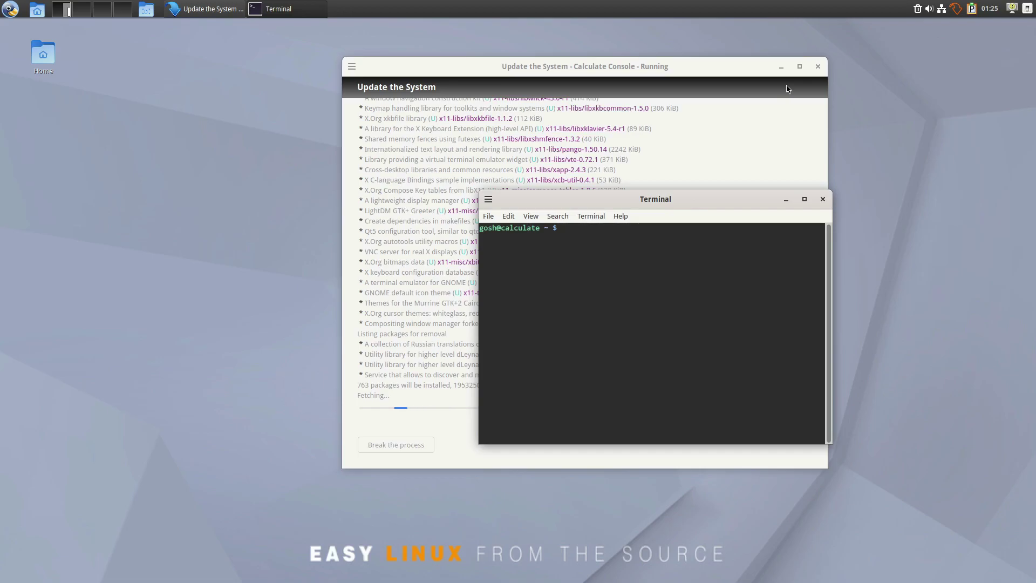
pyautogui.write('neofetch')
pyautogui.press('Return')
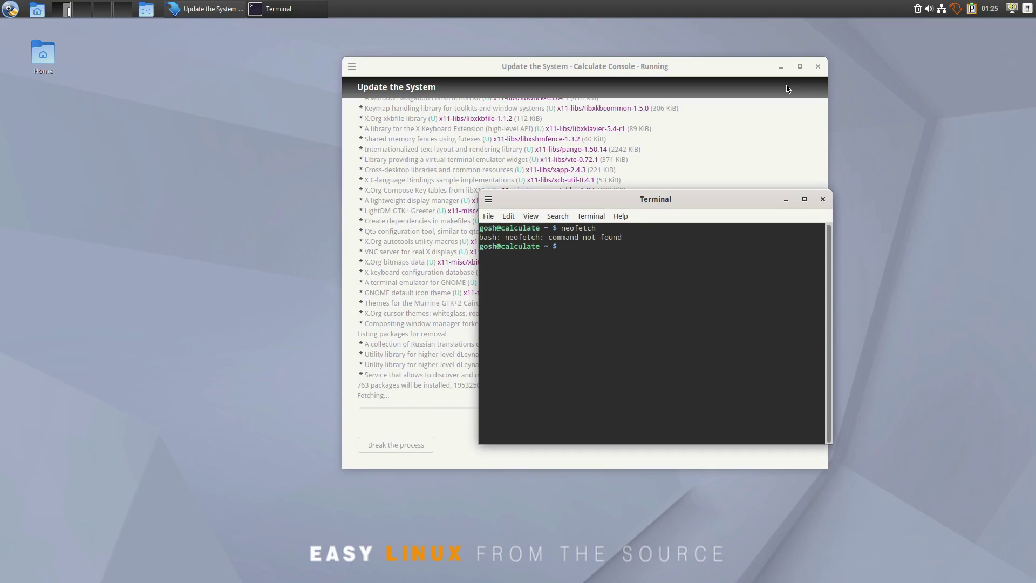
# Check the kernel release with uname -r and the memory usage with free -m, and clear the terminal
pyautogui.write('uname -r')
pyautogui.press('Return')
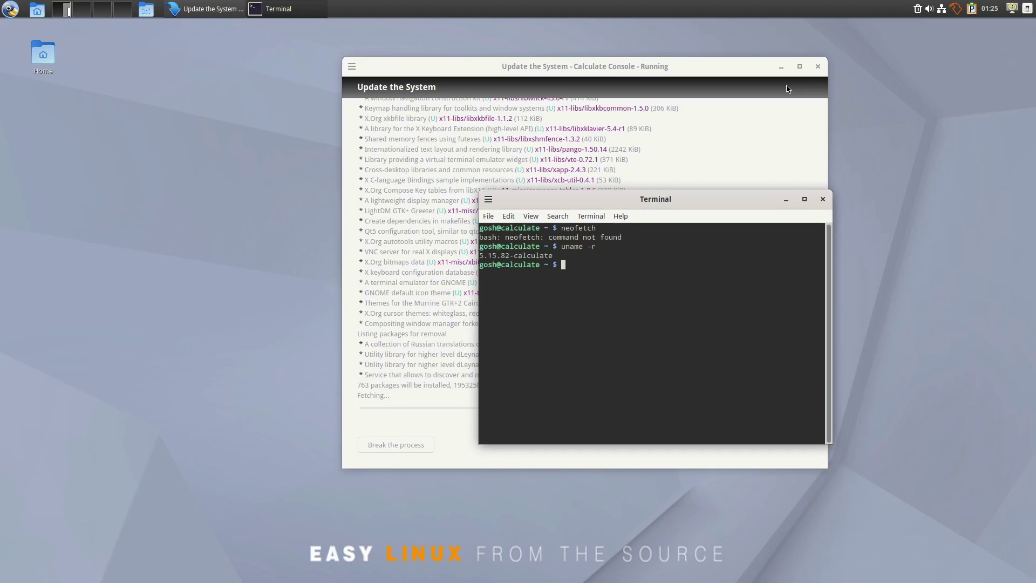
pyautogui.write('free 0m')
pyautogui.press('BackSpace')
pyautogui.press('BackSpace')
pyautogui.write('-m')
pyautogui.press('Return')
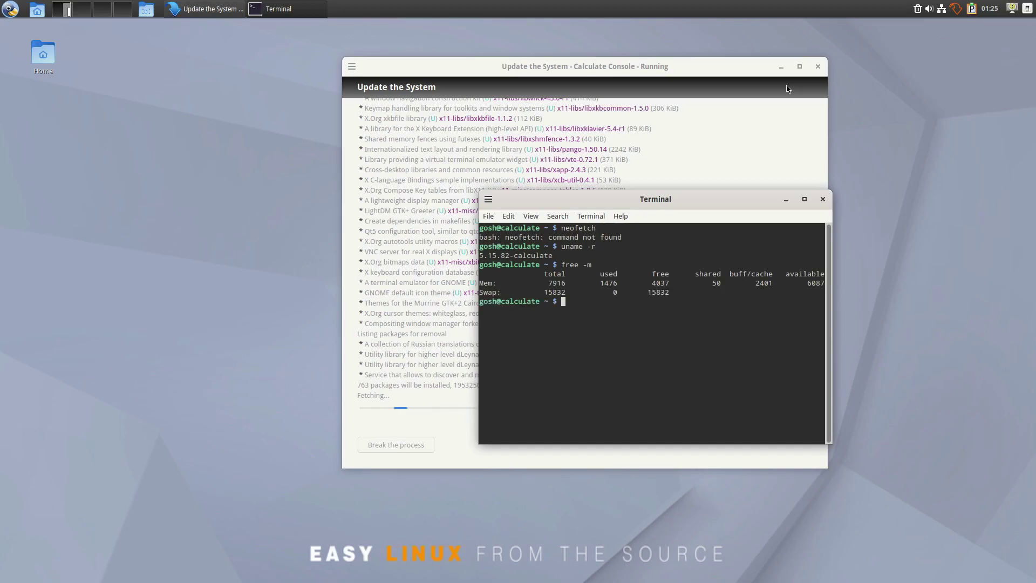
pyautogui.write('clear')
pyautogui.press('Return')
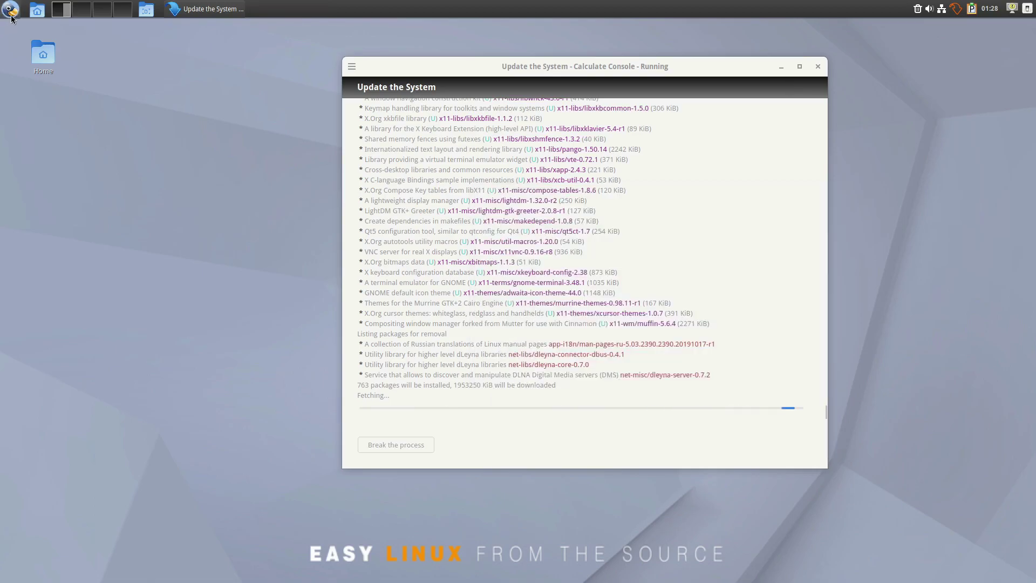
# Run User Account Configuration in Calculate Console for the regular user, expanding the advanced settings and keeping their defaults
pyautogui.click(12, 19)
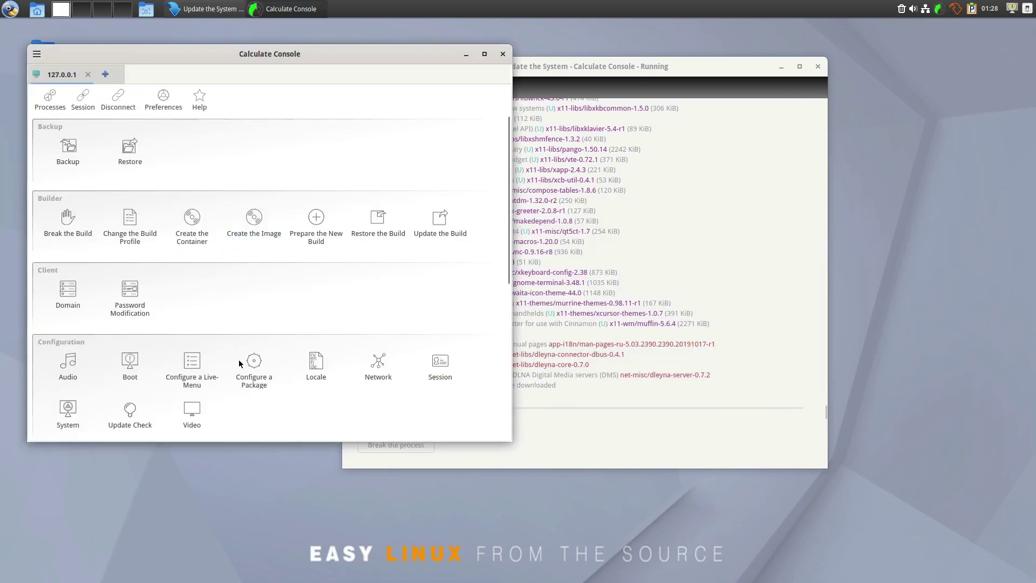
pyautogui.scroll(-3, 269, 349)
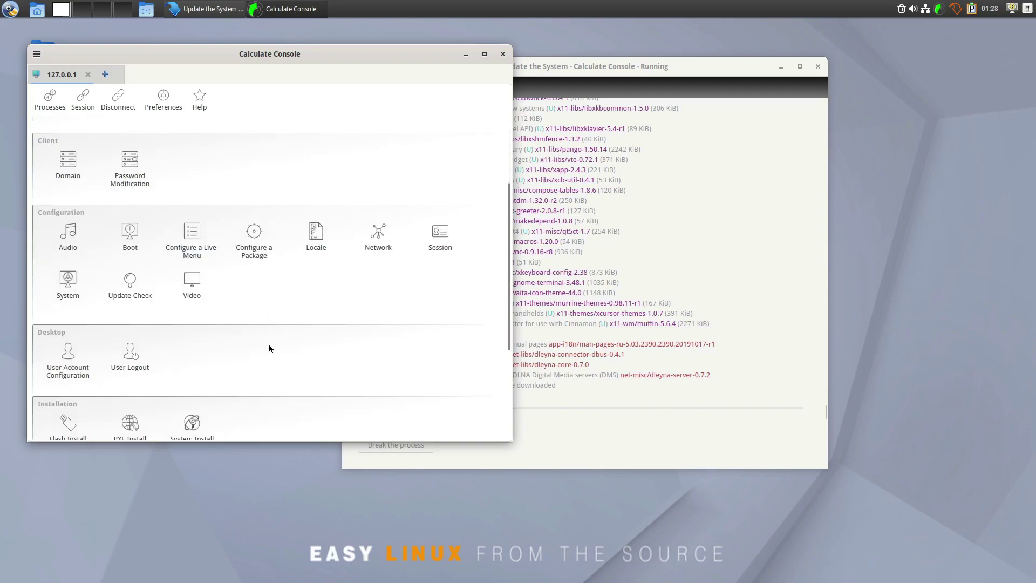
pyautogui.click(70, 354)
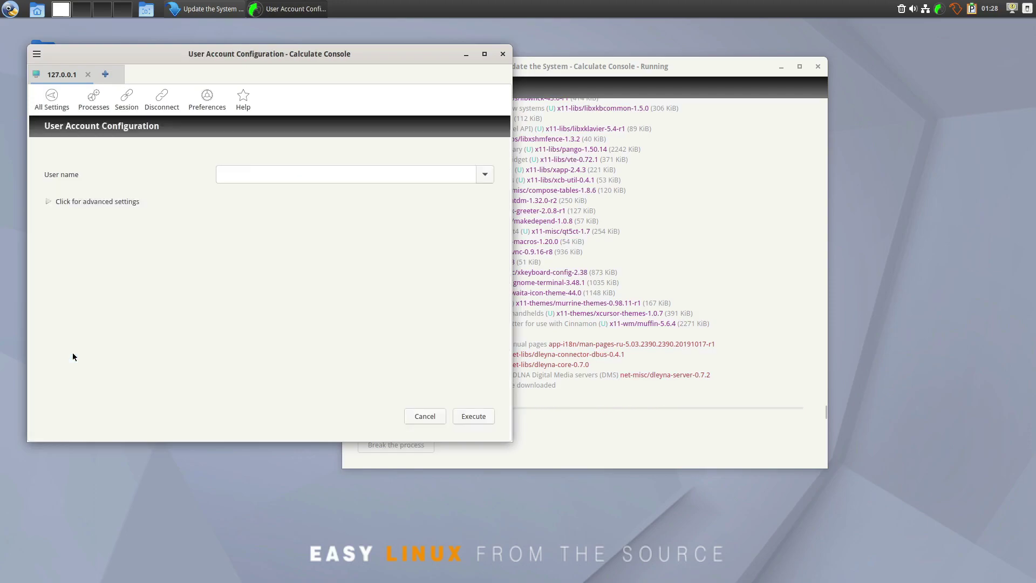
pyautogui.click(484, 174)
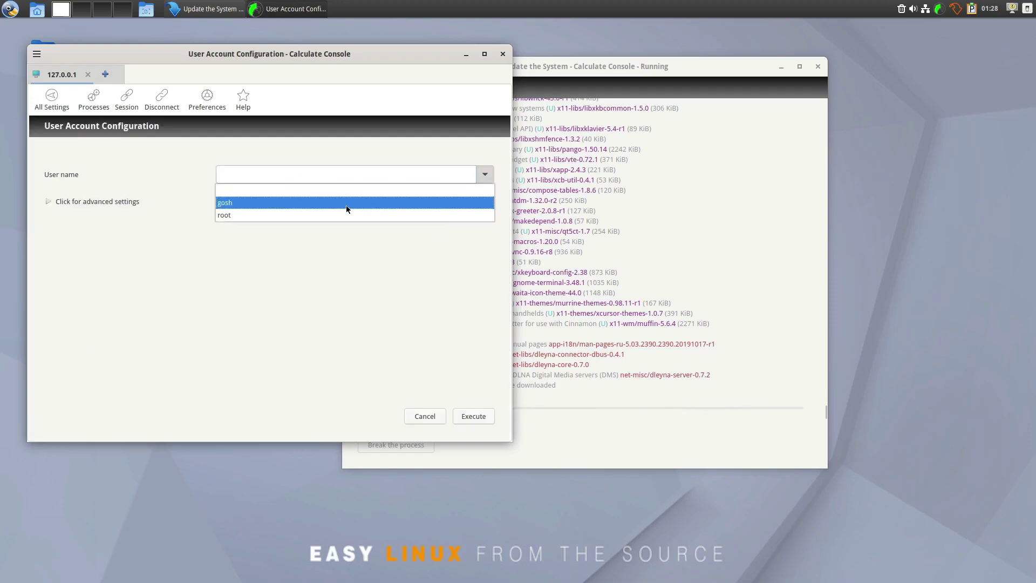
pyautogui.click(324, 204)
pyautogui.click(95, 201)
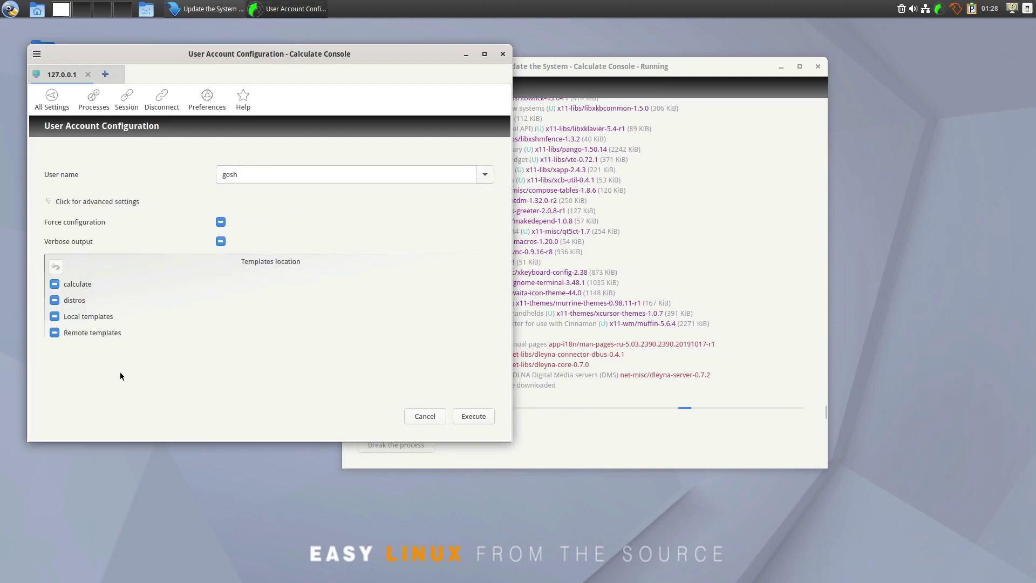
pyautogui.click(468, 415)
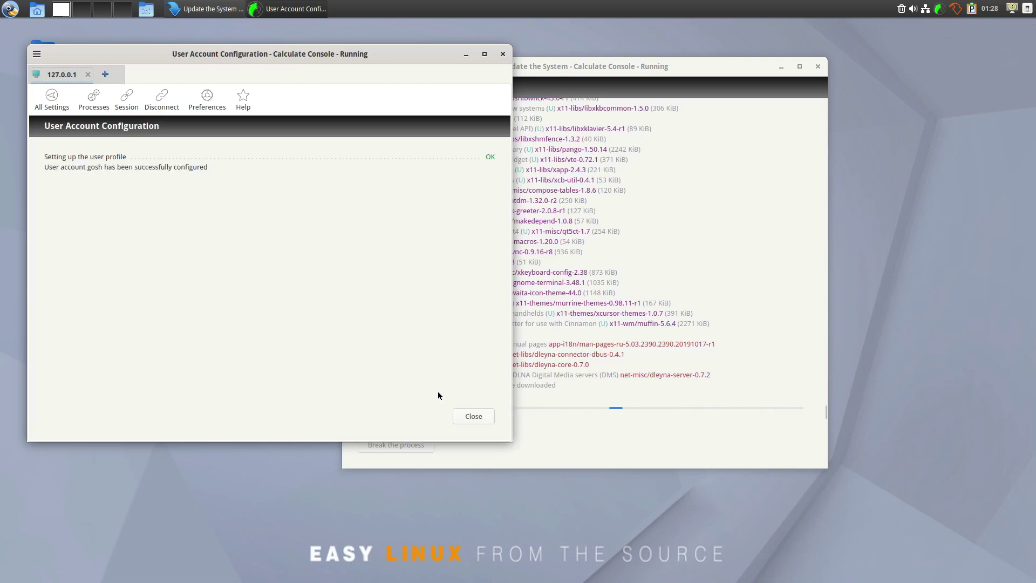
pyautogui.click(471, 416)
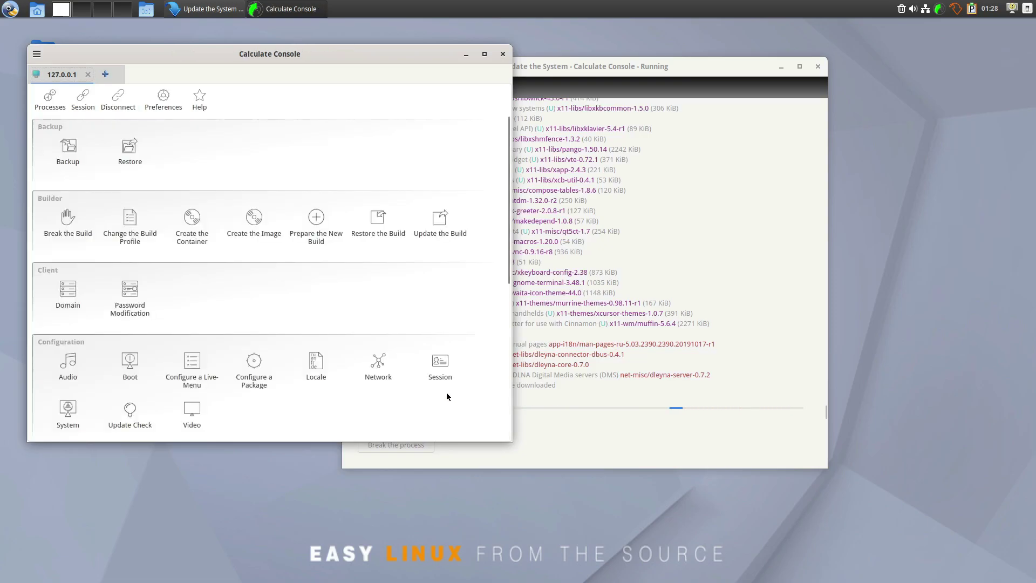
# Look at the Custom Action utility and its list of actions, and leave it without running anything
pyautogui.scroll(-6, 241, 309)
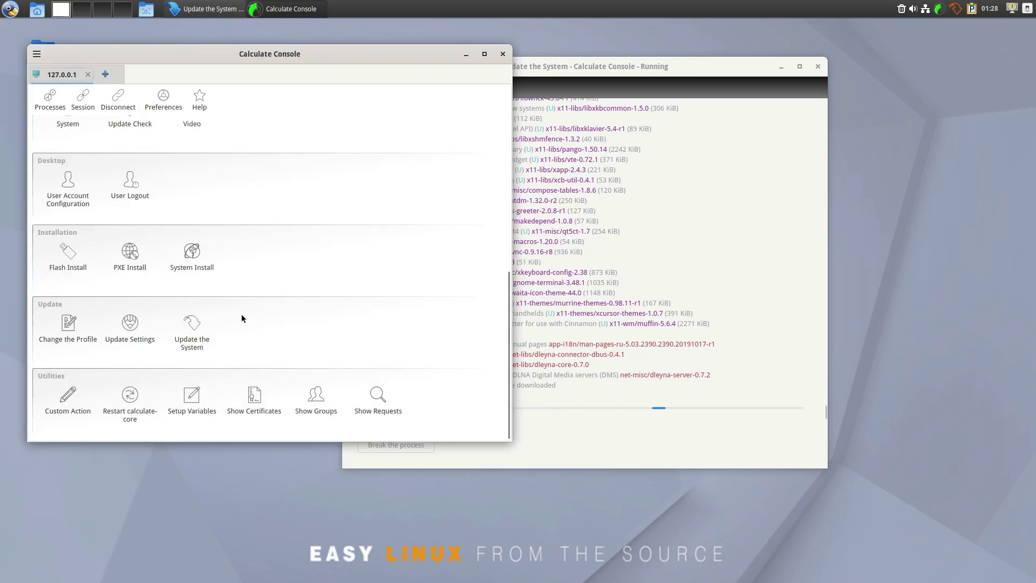
pyautogui.click(67, 399)
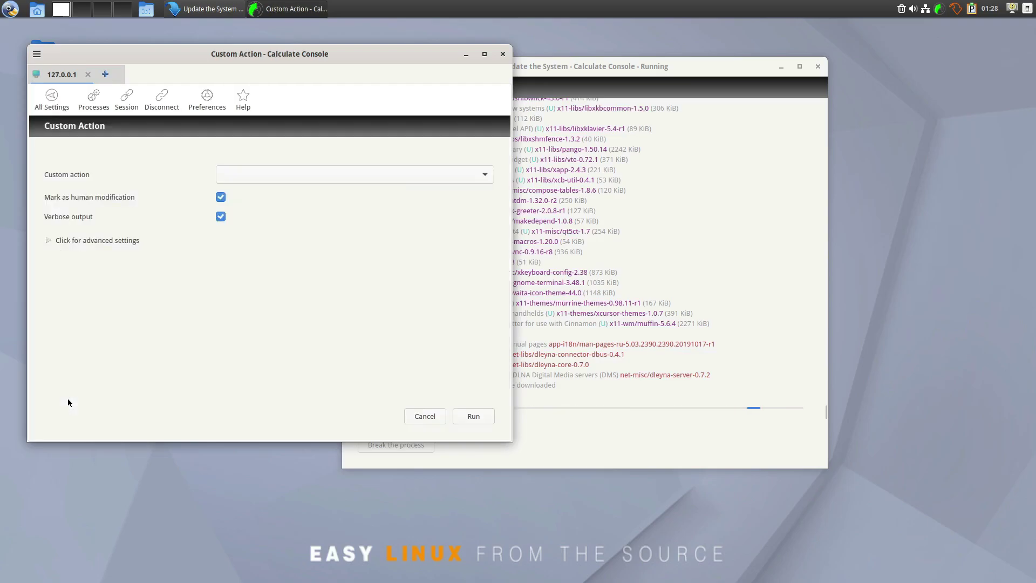
pyautogui.click(484, 174)
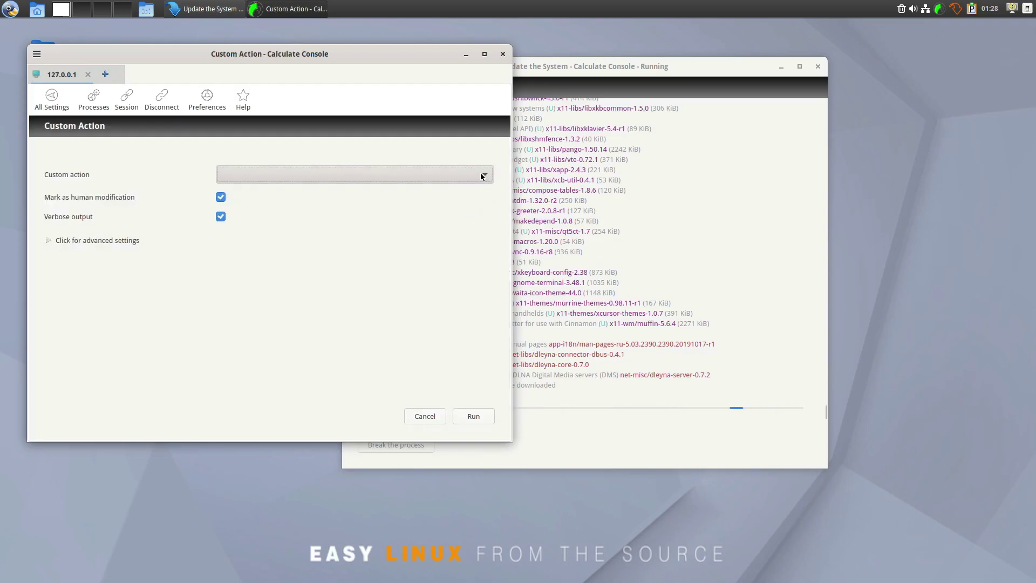
pyautogui.click(424, 416)
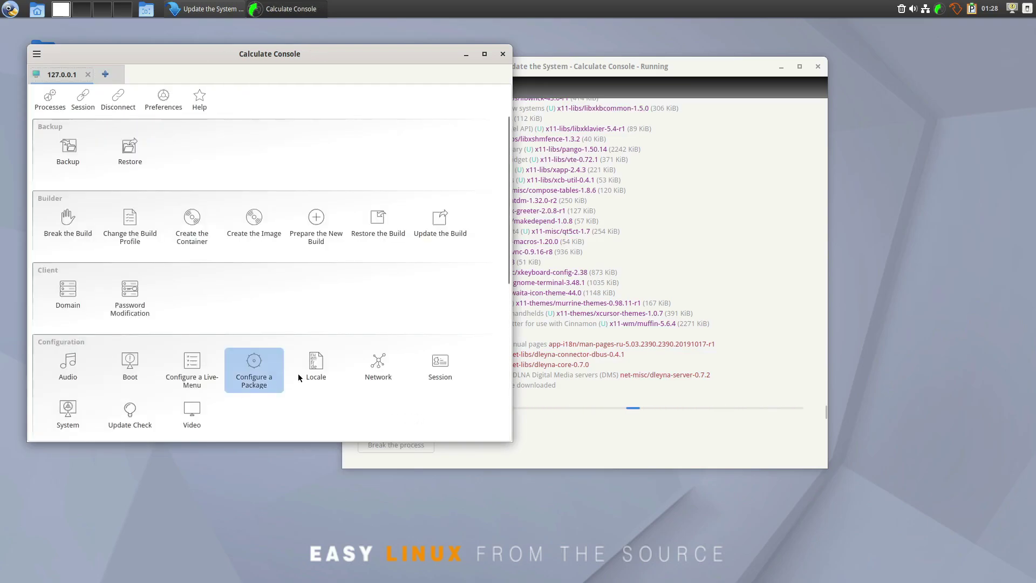
# Inspect the permissions of the "all" group in Show Groups, leave them as they are, and close Calculate Console
pyautogui.scroll(-6, 304, 378)
pyautogui.click(315, 398)
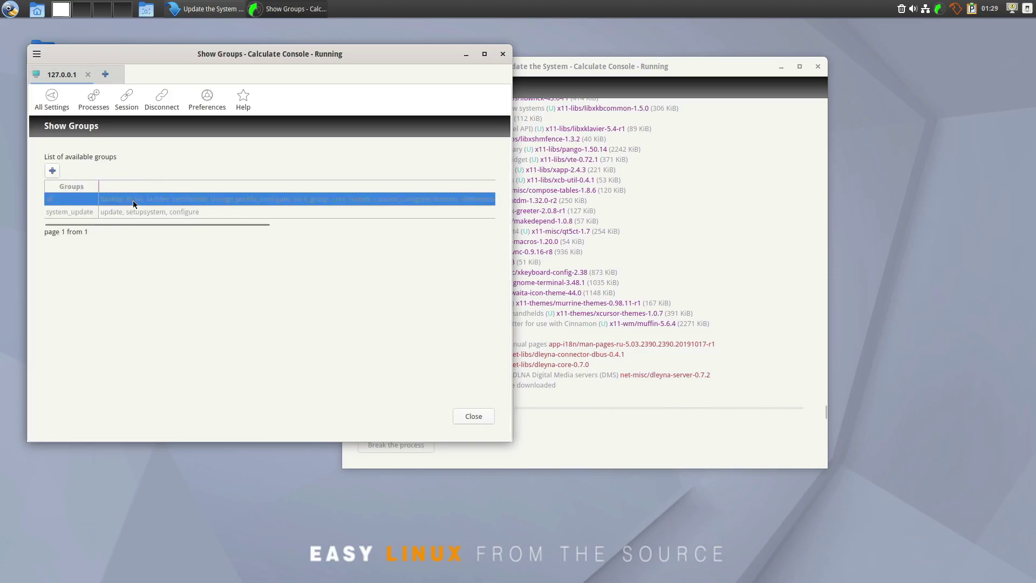
pyautogui.click(133, 203)
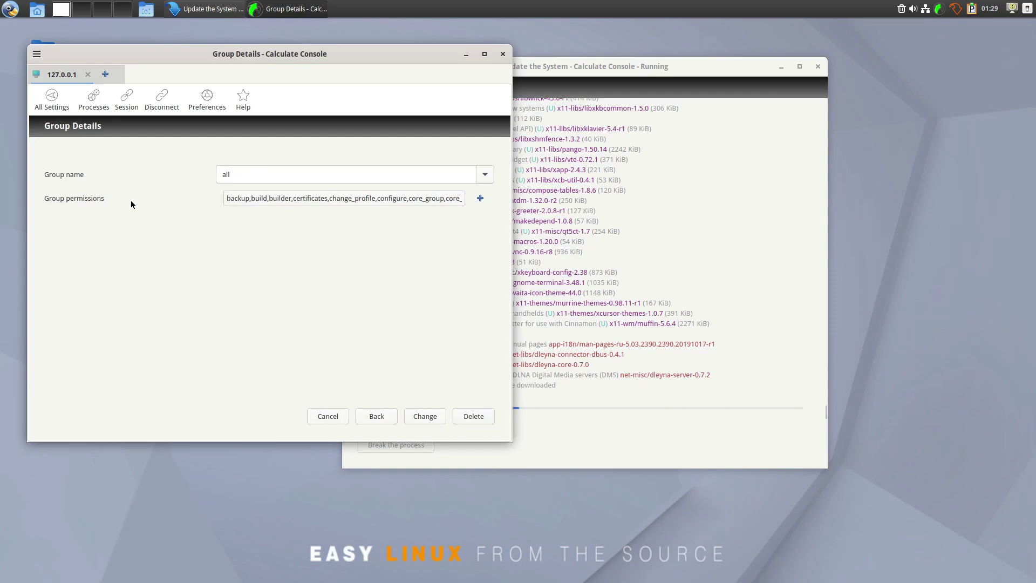
pyautogui.click(318, 197)
pyautogui.scroll(-8, 550, 248)
pyautogui.scroll(3, 549, 256)
pyautogui.scroll(5, 559, 265)
pyautogui.scroll(-10, 559, 263)
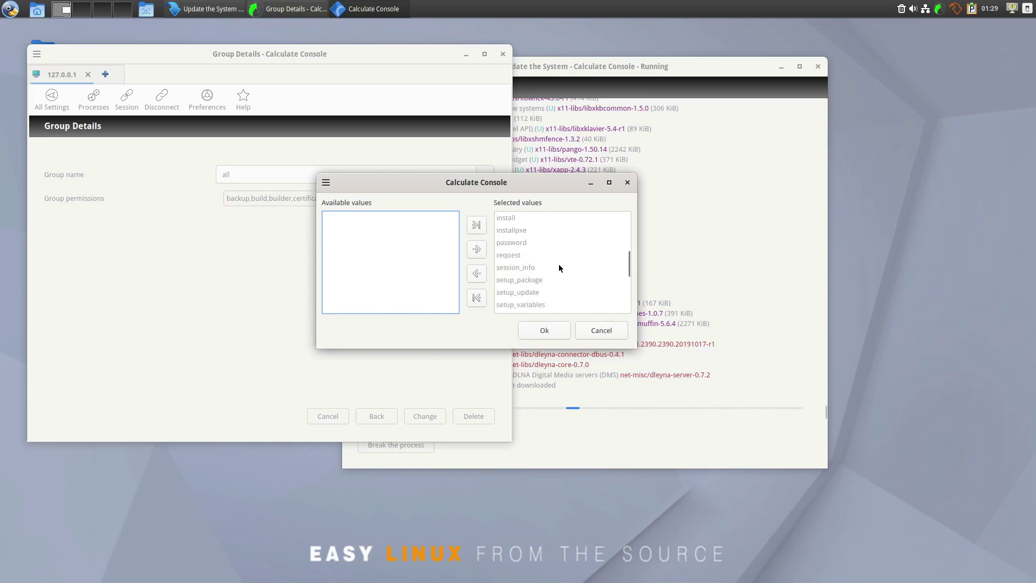
pyautogui.click(601, 330)
pyautogui.click(376, 416)
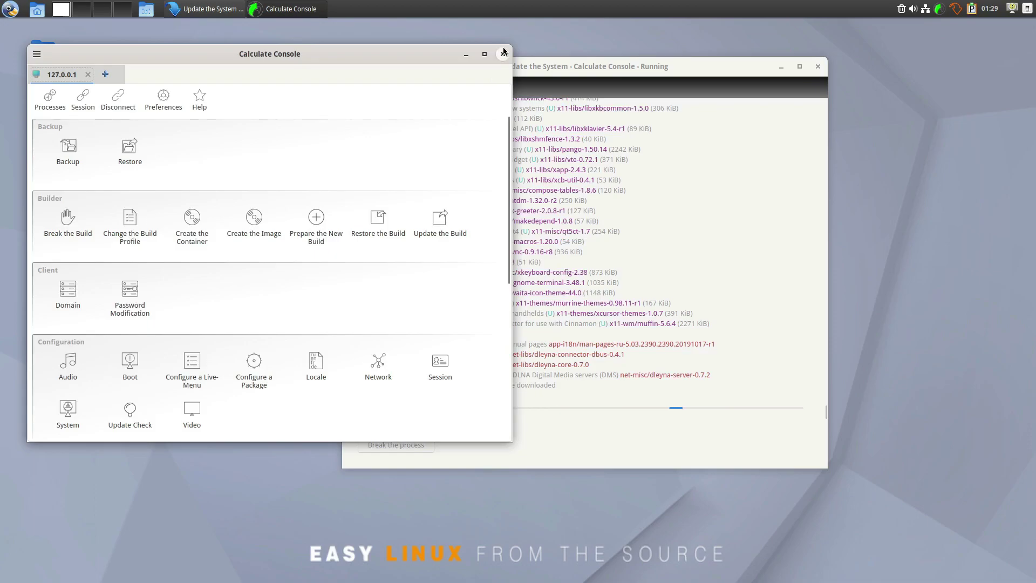
pyautogui.click(503, 53)
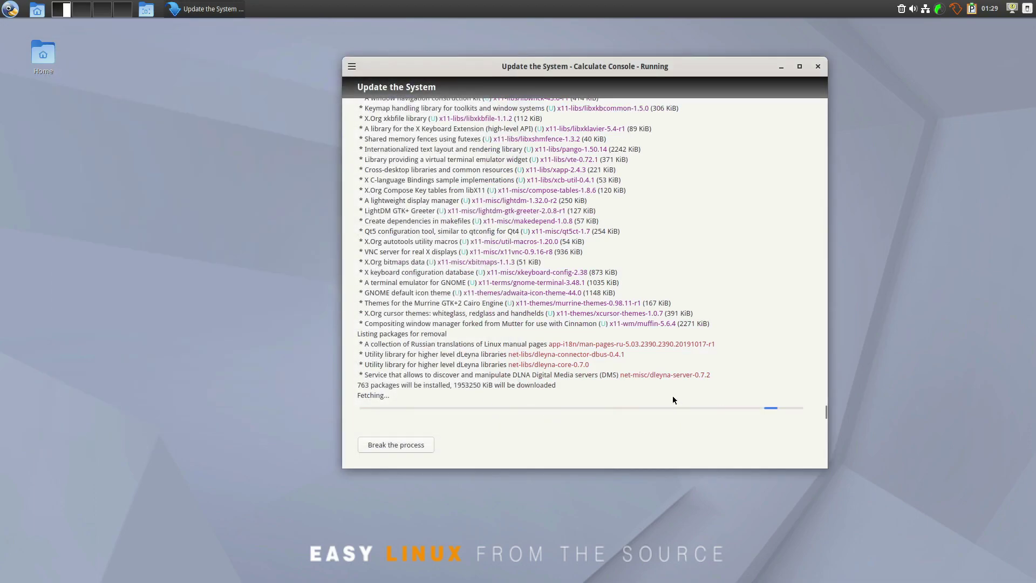
# Move the update window aside and look through its log of emerged and installed packages
pyautogui.scroll(20, 636, 372)
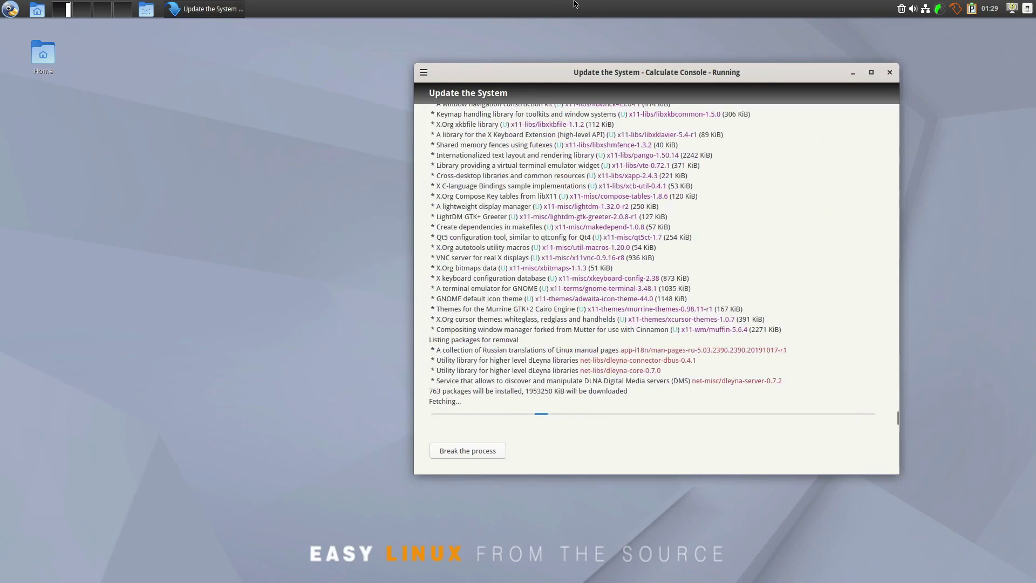
pyautogui.click(527, 11)
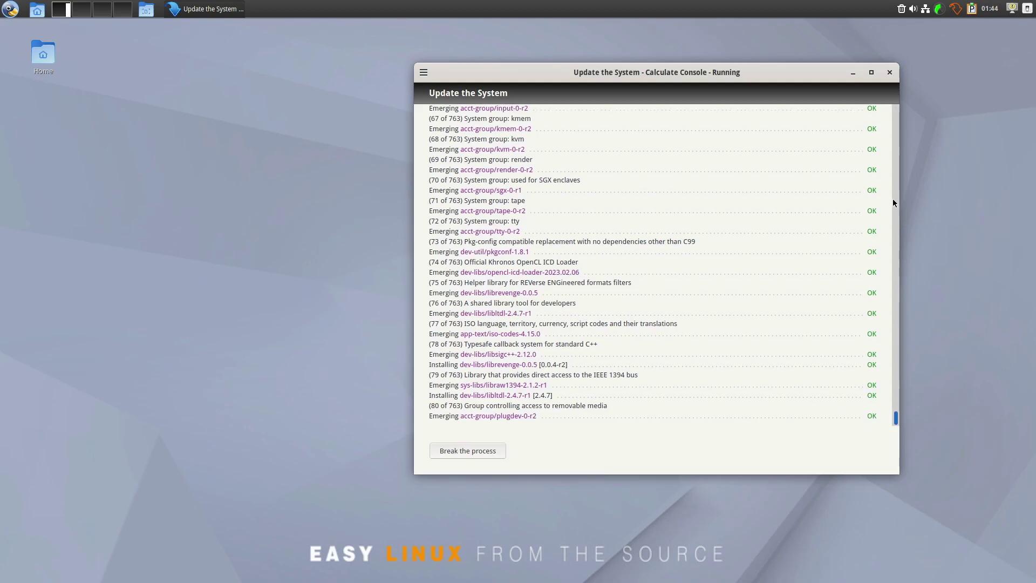
pyautogui.click(894, 218)
pyautogui.moveTo(897, 218); pyautogui.dragTo(891, 261)
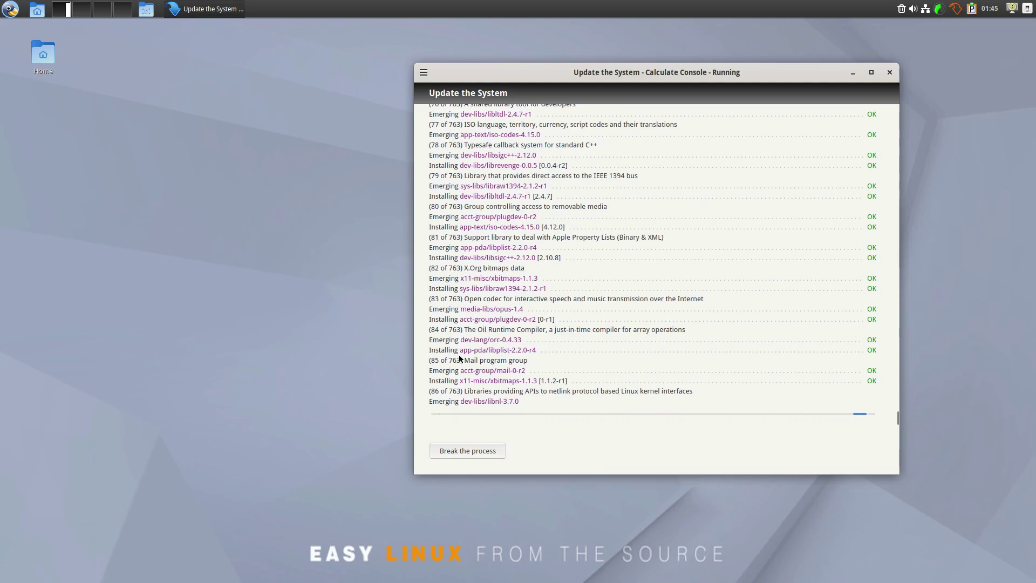
pyautogui.scroll(3, 647, 356)
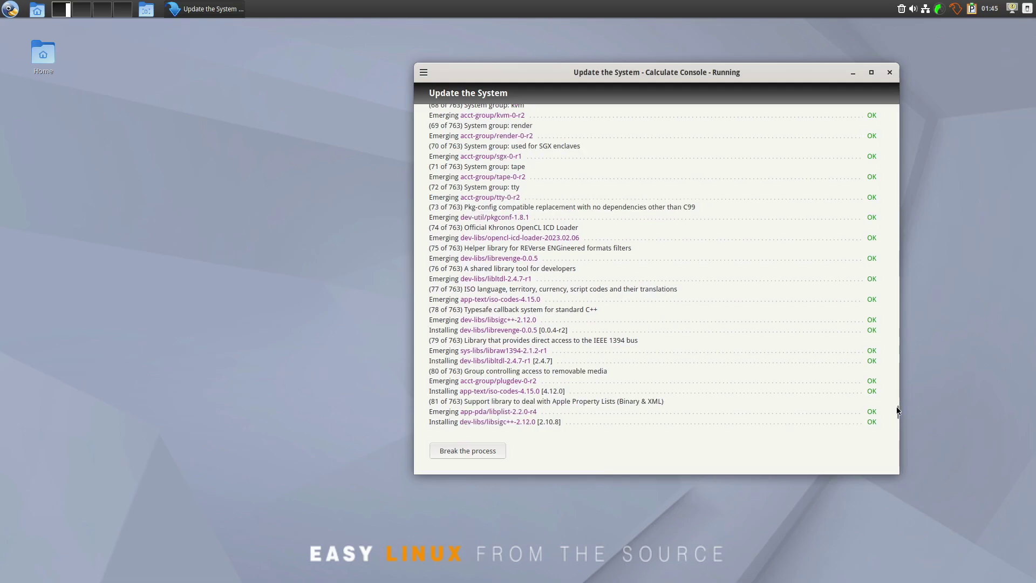
pyautogui.moveTo(897, 412); pyautogui.dragTo(897, 429)
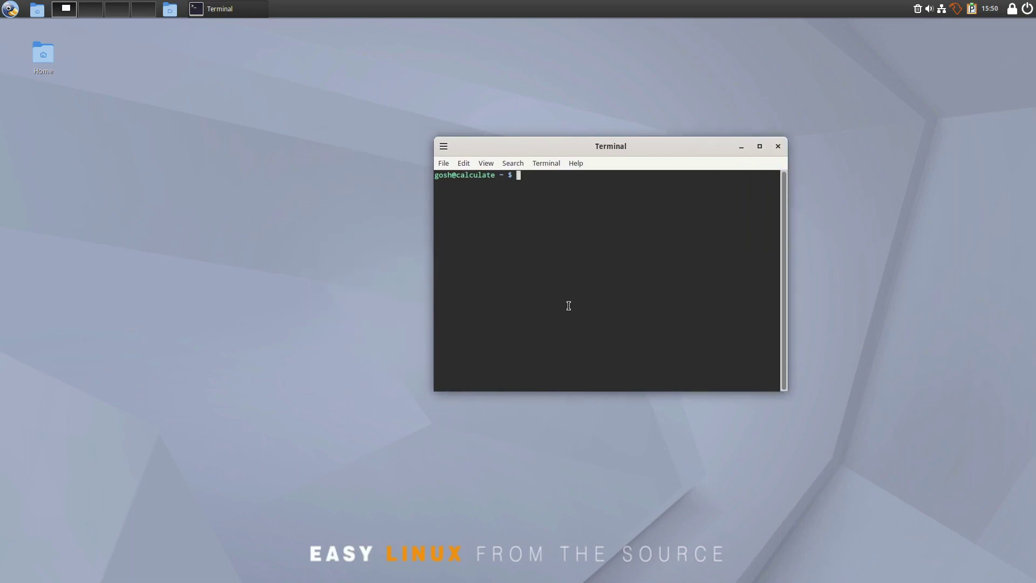
# Switch to root in the terminal with su -, entering the root password, and clear the screen
pyautogui.write('su -')
pyautogui.press('Return')
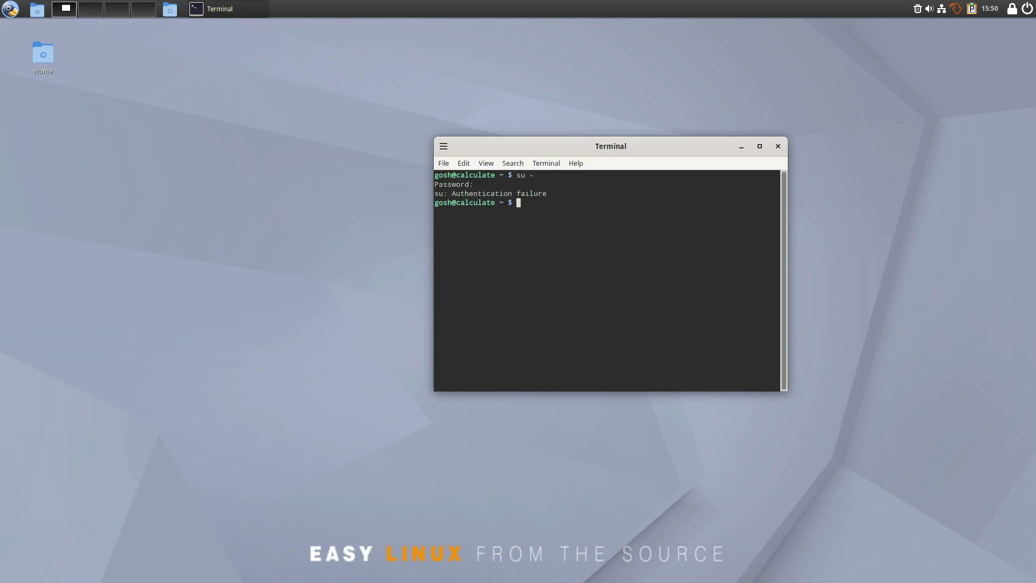
pyautogui.write('su -')
pyautogui.press('Return')
pyautogui.press('Return')
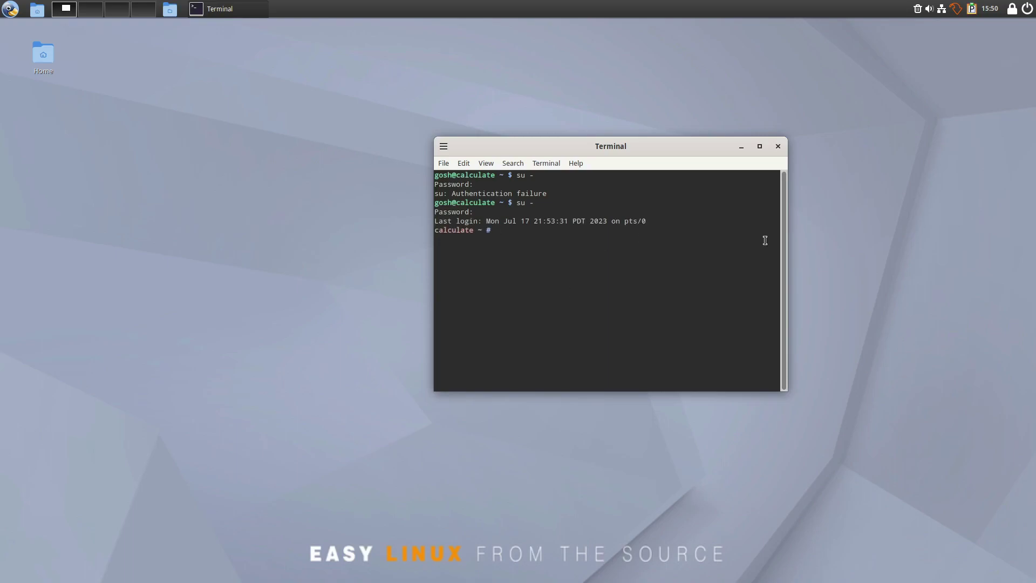
pyautogui.write('clear')
pyautogui.press('Return')
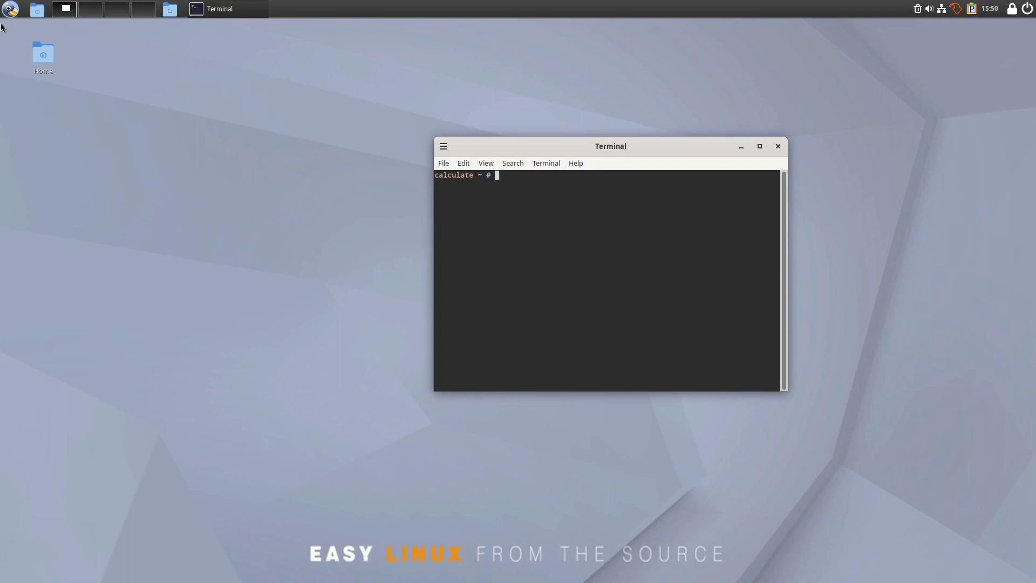
# Look over the installed application categories and install the vlc package with emerge
pyautogui.click(10, 8)
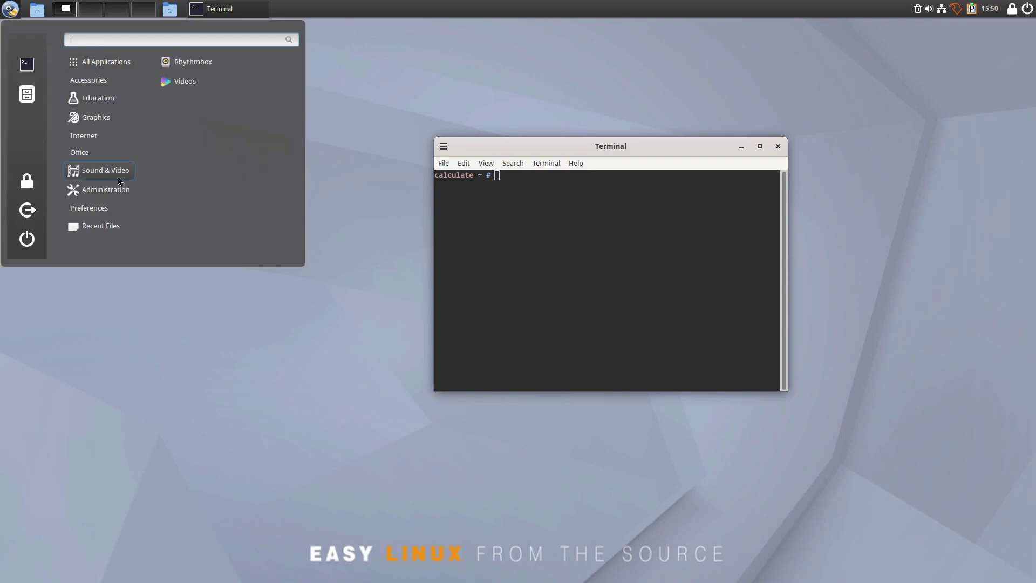
pyautogui.moveTo(115, 190)
pyautogui.click(557, 238)
pyautogui.write('emerge ')
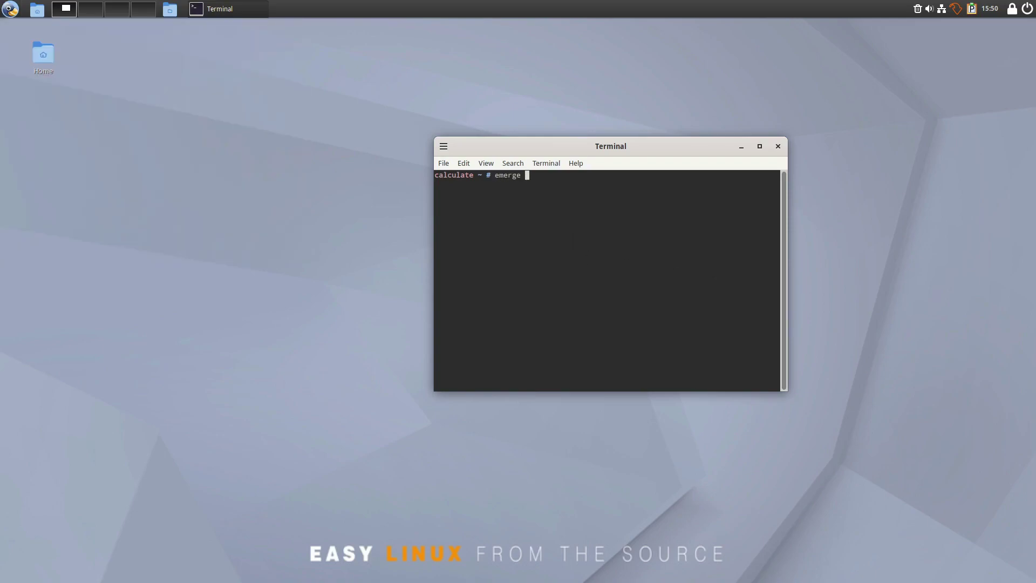
pyautogui.write('vlc')
pyautogui.press('Return')
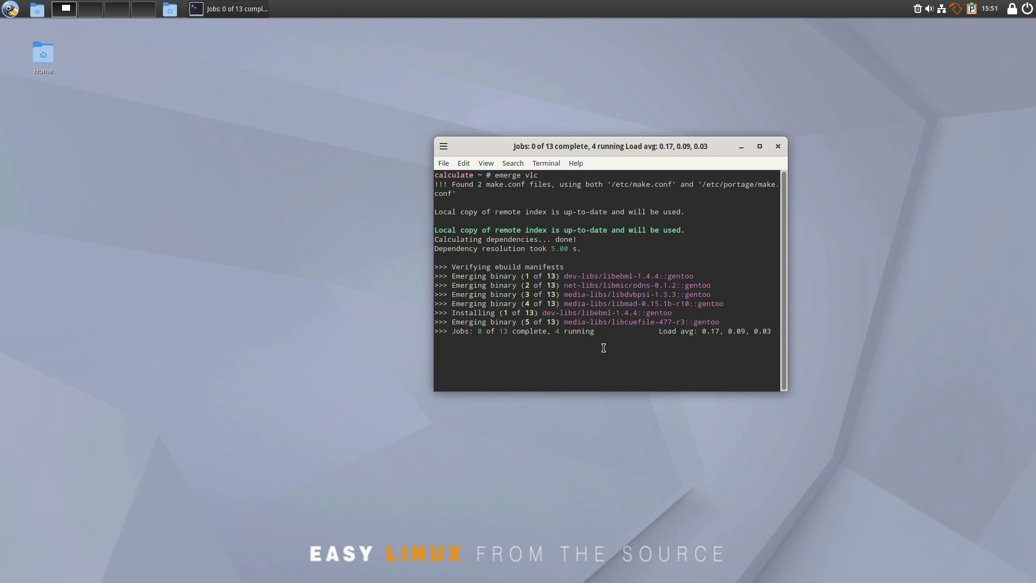
# Move the terminal window aside and open a second terminal tab while emerge keeps running in the first
pyautogui.moveTo(570, 144); pyautogui.dragTo(567, 116)
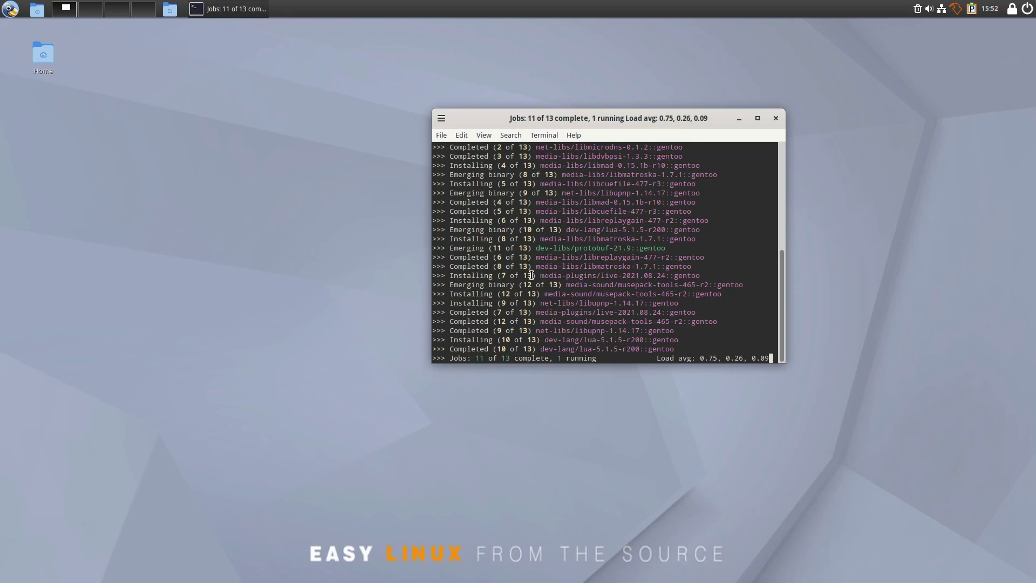
pyautogui.moveTo(584, 112); pyautogui.dragTo(184, 72)
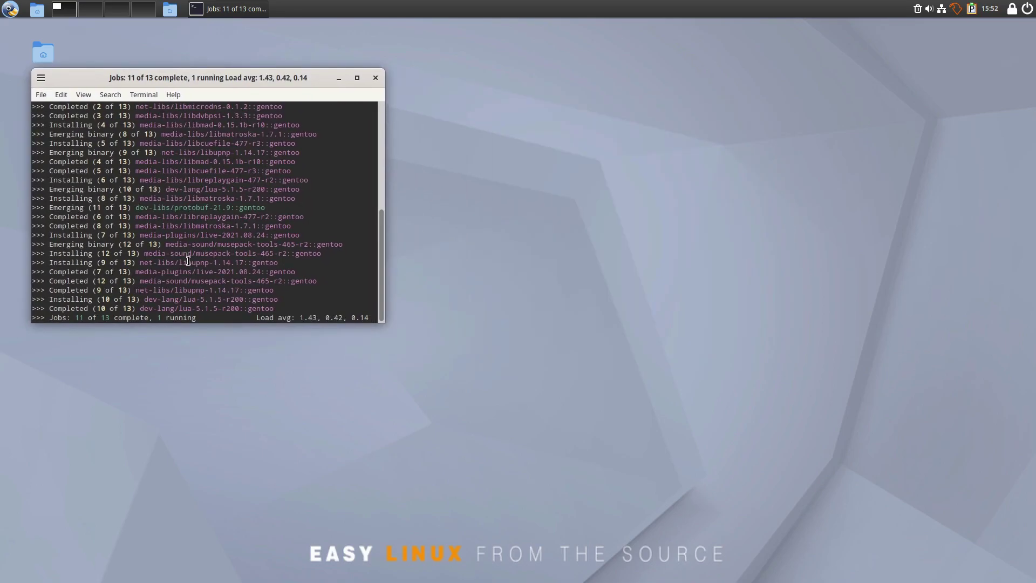
pyautogui.click(143, 95)
pyautogui.click(143, 95)
pyautogui.click(41, 96)
pyautogui.click(42, 96)
pyautogui.click(41, 80)
pyautogui.click(41, 82)
pyautogui.click(41, 95)
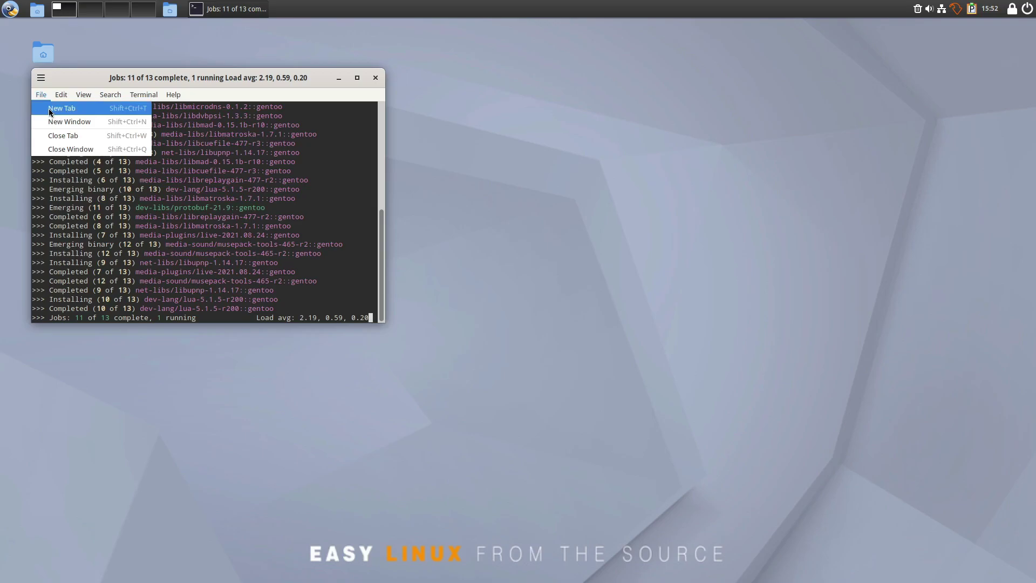
pyautogui.click(51, 105)
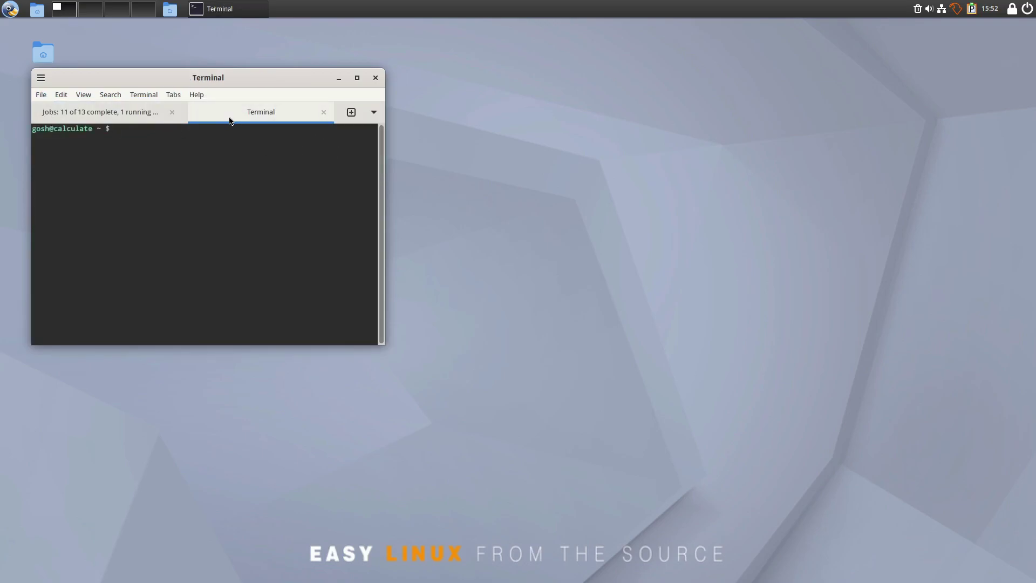
# Display the system information with neofetch in the new tab and maximize the terminal window
pyautogui.write('neofetch')
pyautogui.press('Return')
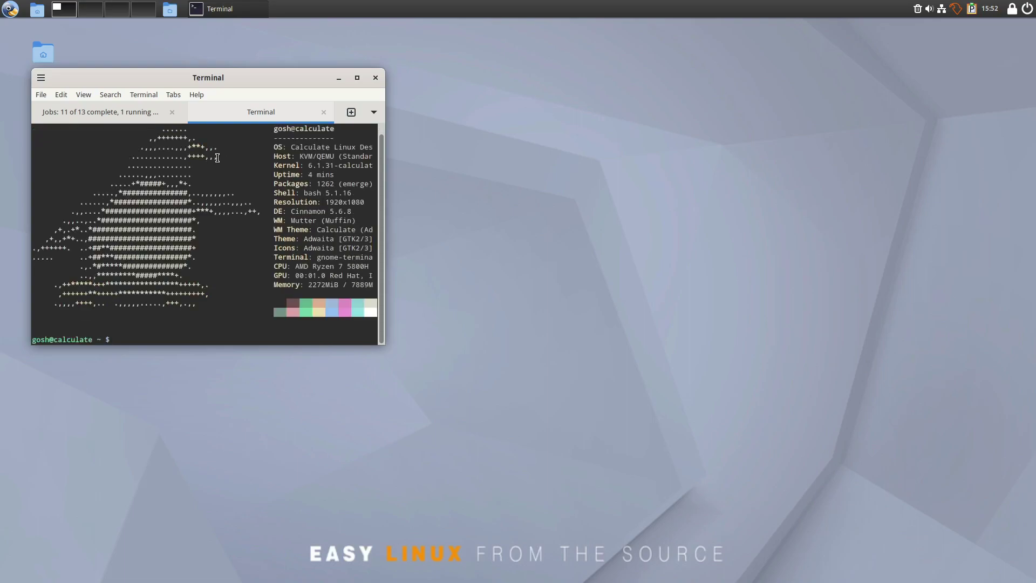
pyautogui.click(357, 77)
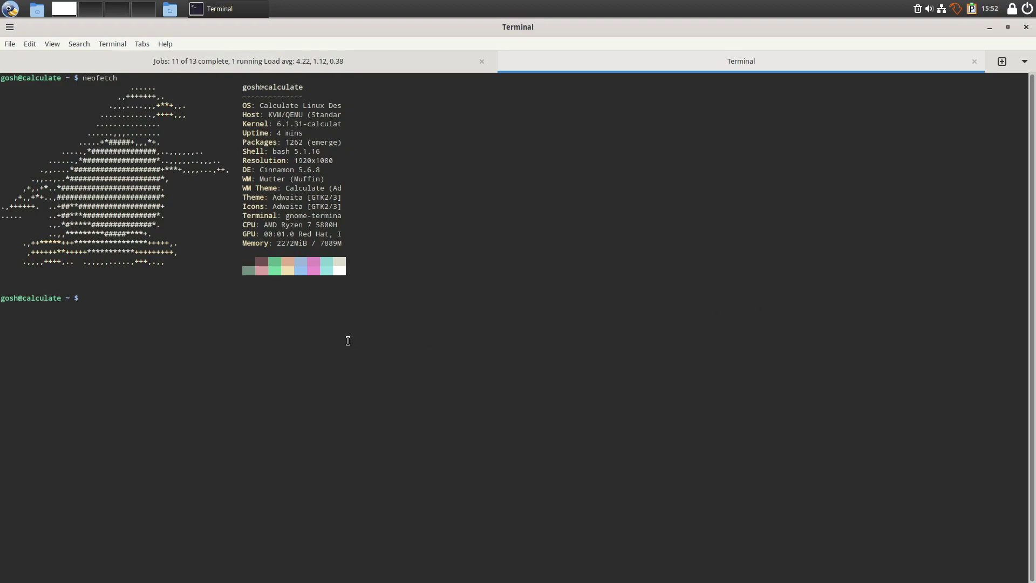
# Check memory use with free -m and running processes with htop, and look at the progress of the vlc emerge
pyautogui.write('free -m')
pyautogui.press('Return')
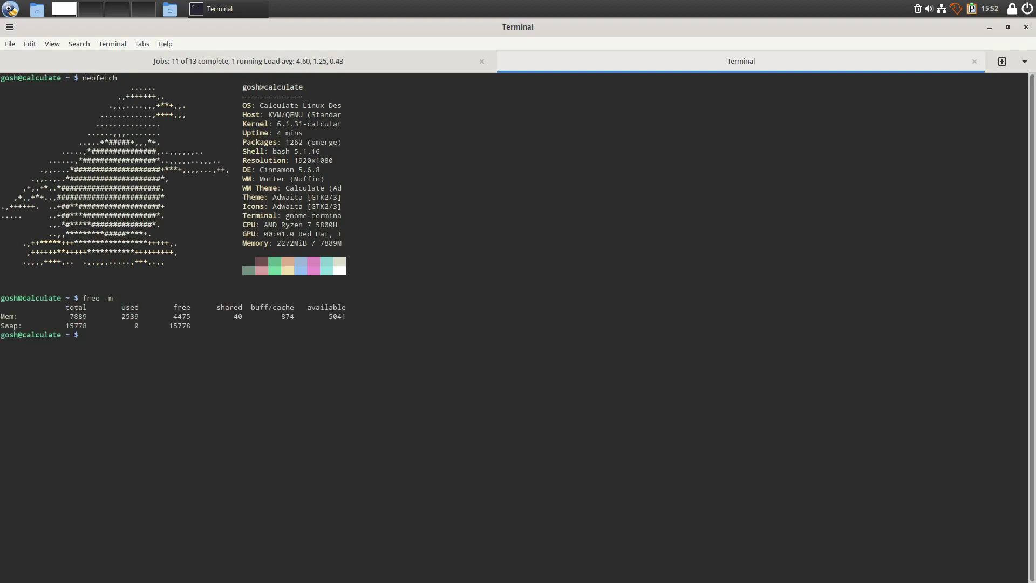
pyautogui.write('htop')
pyautogui.press('Return')
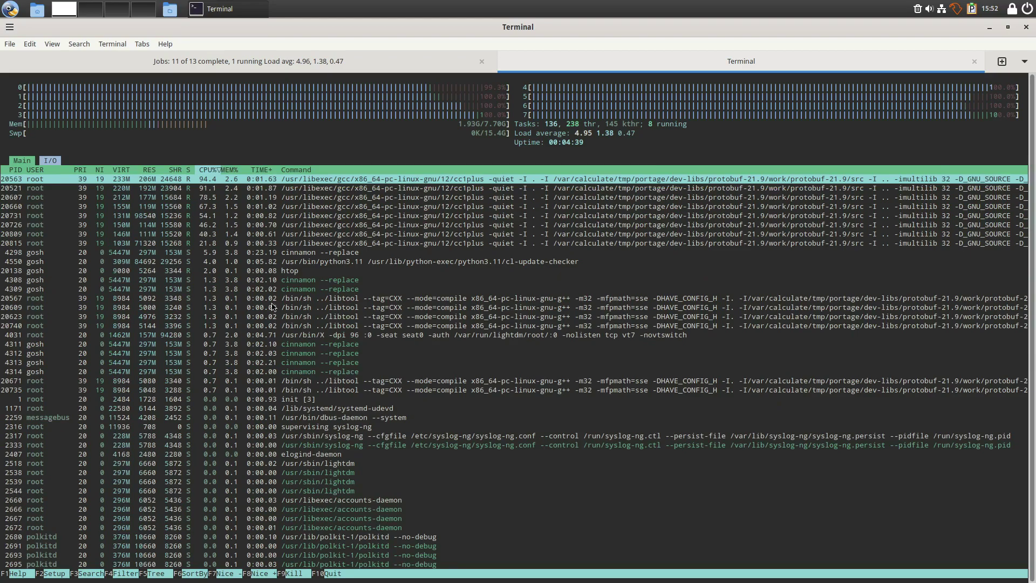
pyautogui.click(181, 58)
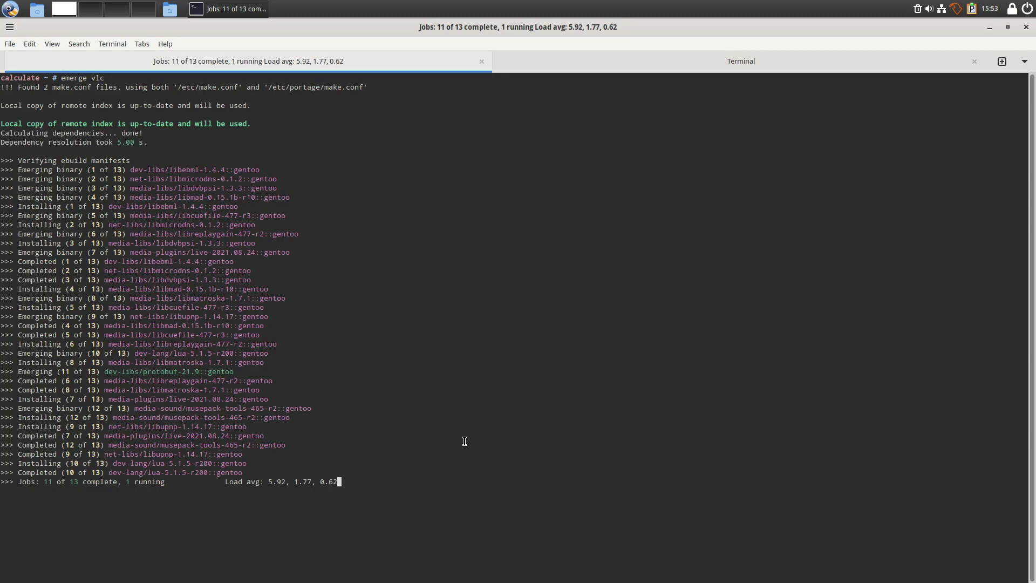
pyautogui.click(665, 68)
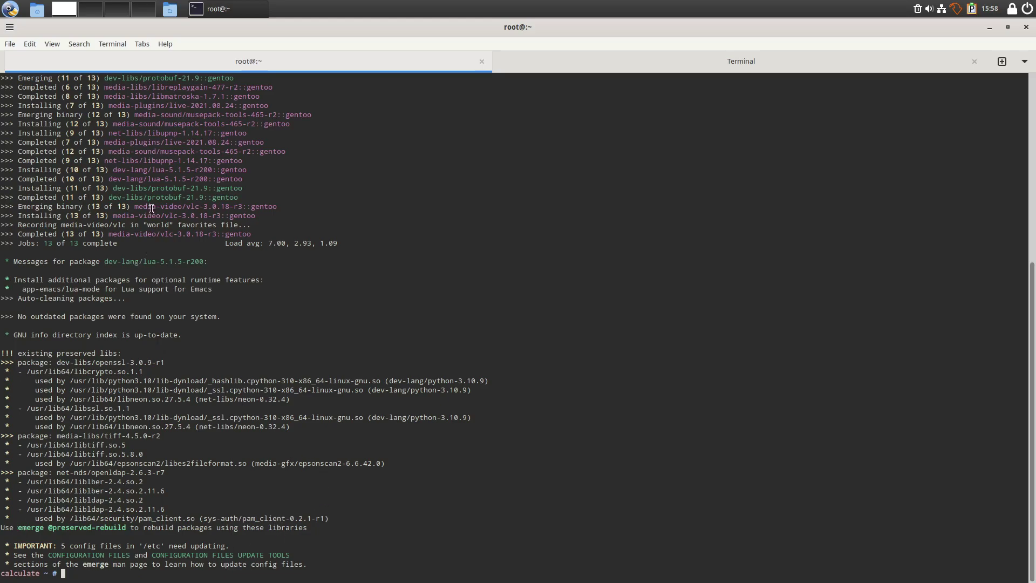
# Launch VLC media player from the Sound & Video applications and complete its privacy and network dialog
pyautogui.click(10, 11)
pyautogui.moveTo(130, 144)
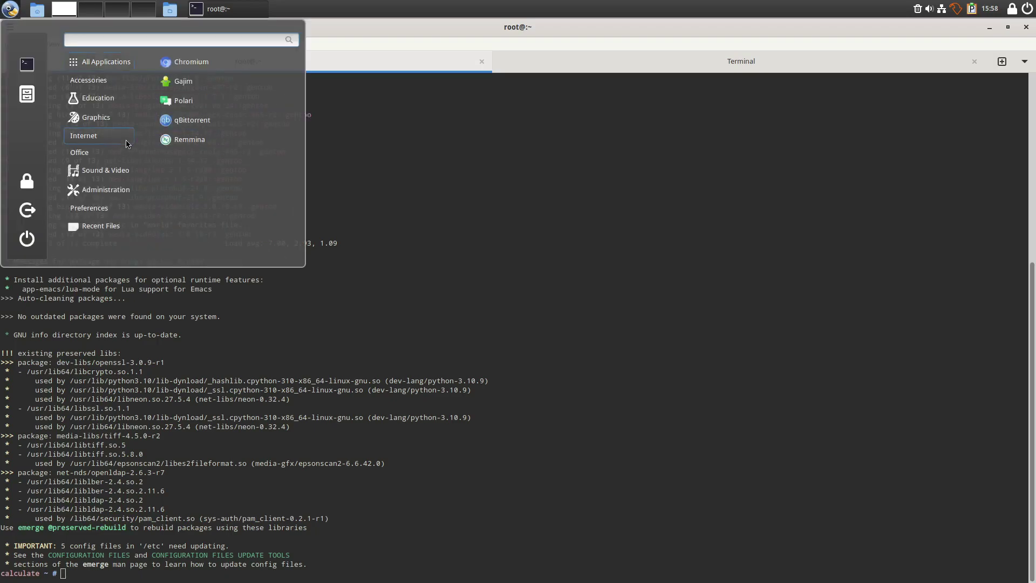
pyautogui.moveTo(111, 169)
pyautogui.click(204, 100)
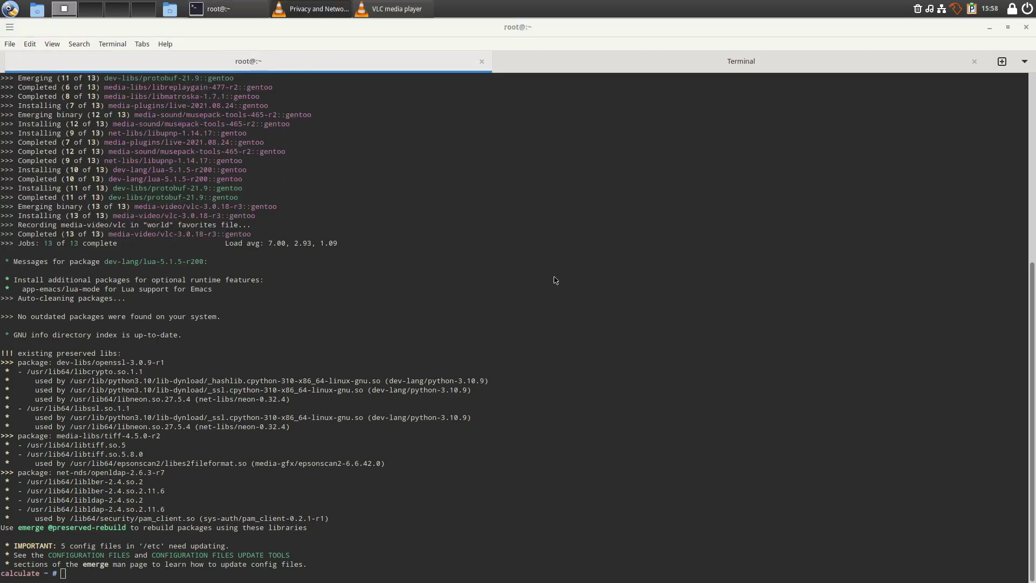
pyautogui.click(466, 360)
pyautogui.click(602, 382)
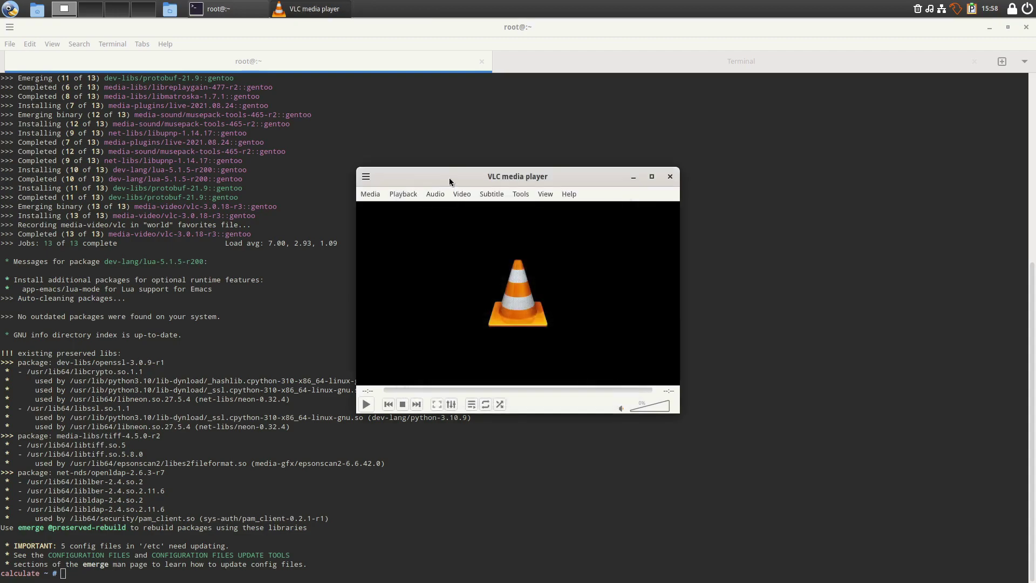
# View VLC's About information, close it, and quit the media player
pyautogui.click(570, 196)
pyautogui.click(601, 231)
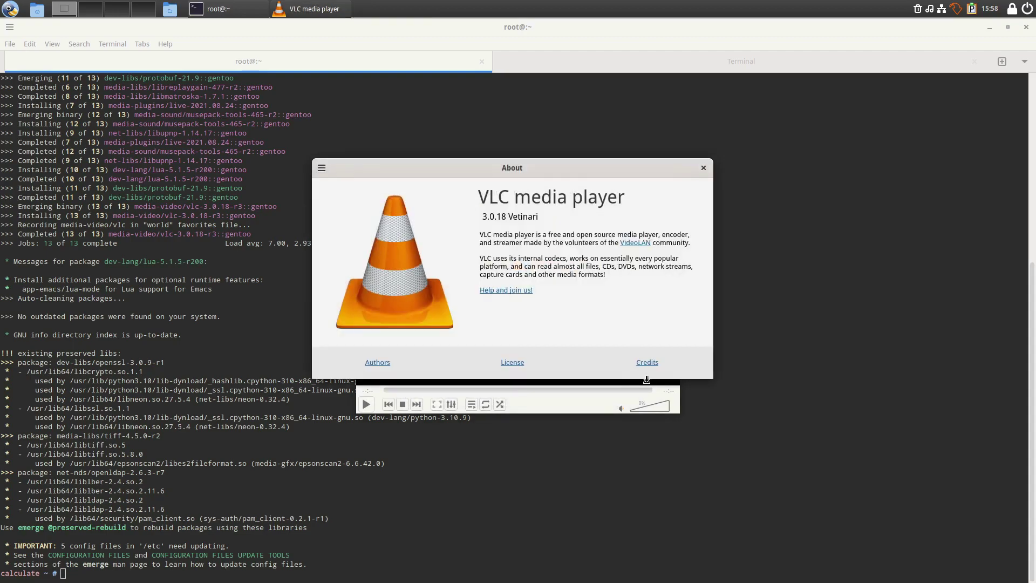
pyautogui.click(703, 168)
pyautogui.click(370, 194)
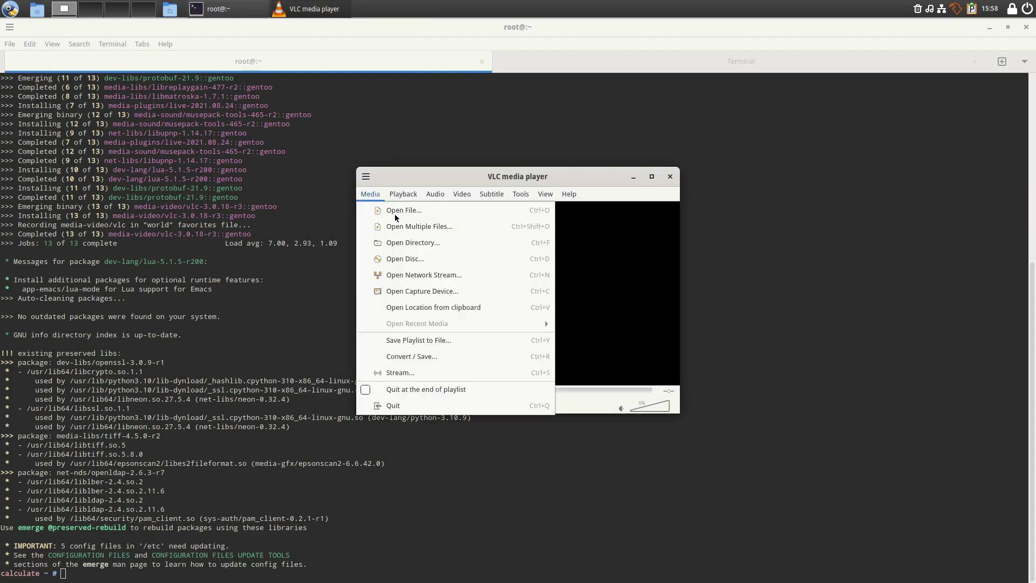
pyautogui.click(432, 405)
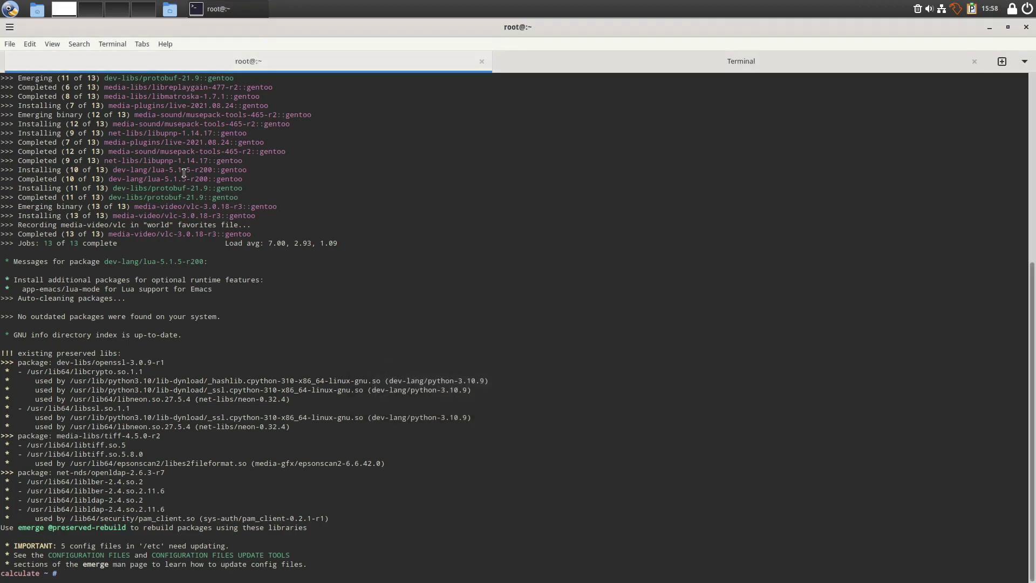